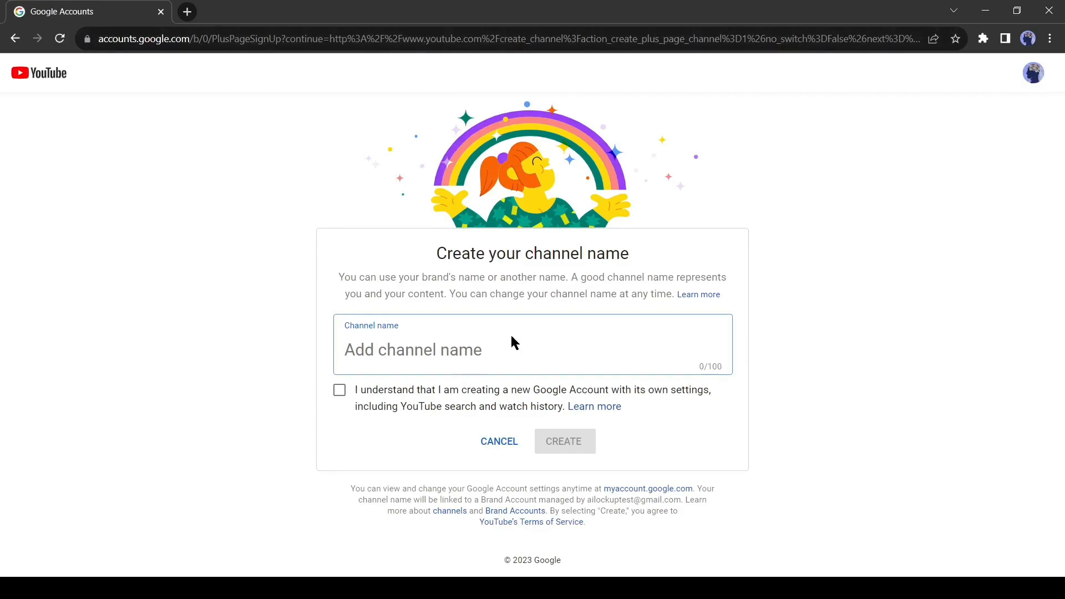
# Step: Open ChatGPT in a new browser tab and ask it to suggest some names for a new "News Channel"
pyautogui.click(187, 11)
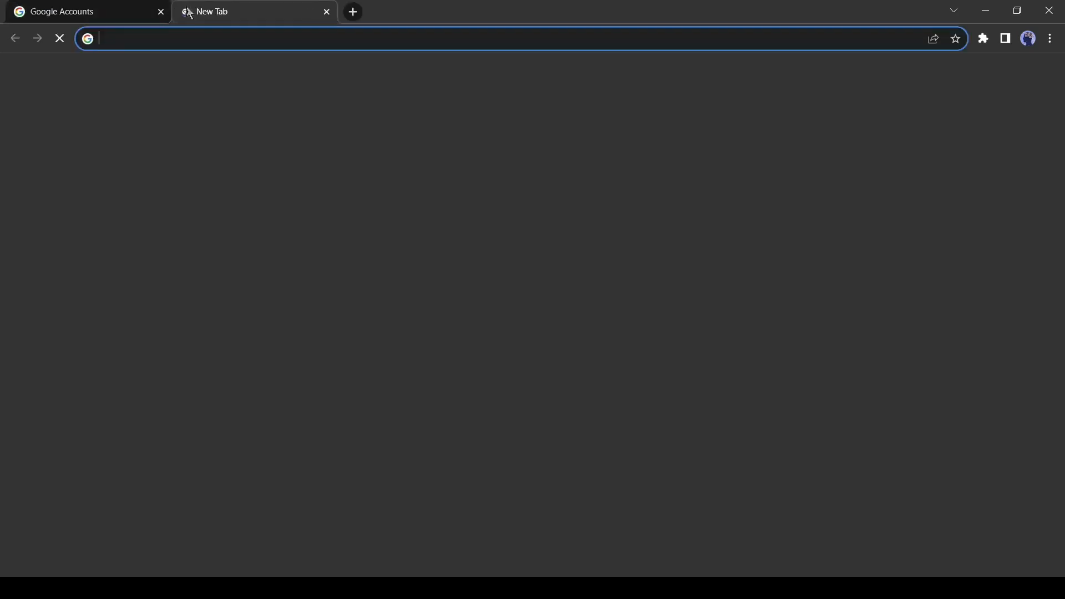
pyautogui.write('Cha')
pyautogui.press('Return')
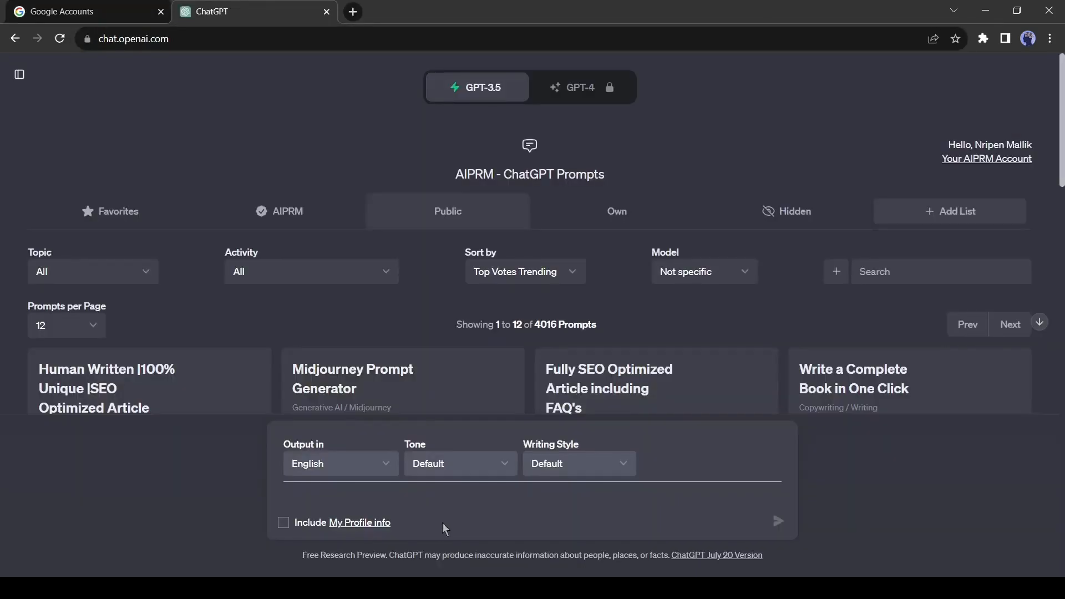
pyautogui.write('I am going')
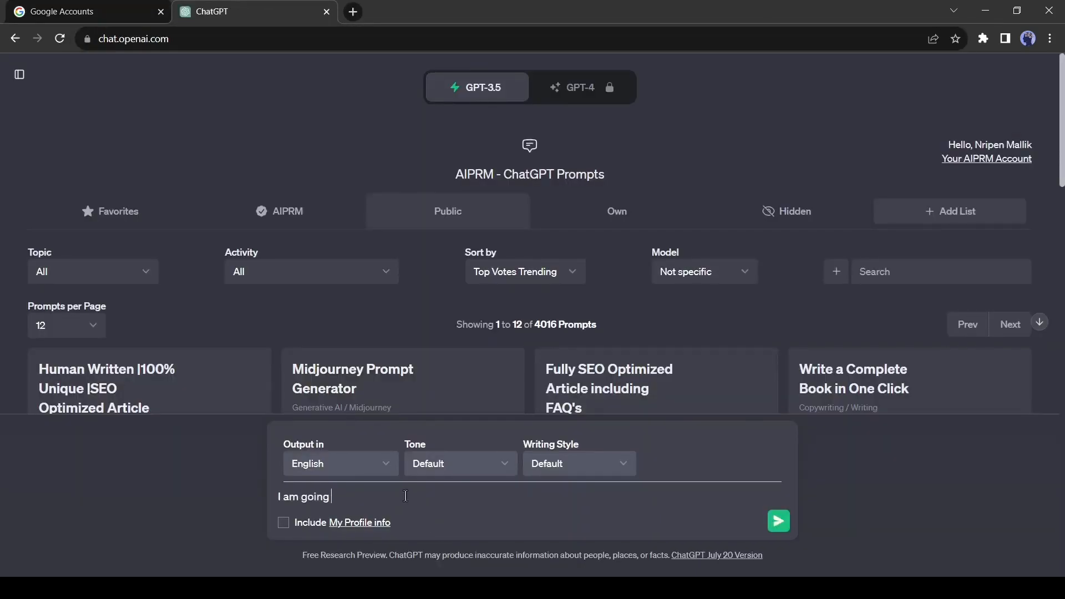
pyautogui.write(' to create a new "News Channel" Please suggest some name for my chan')
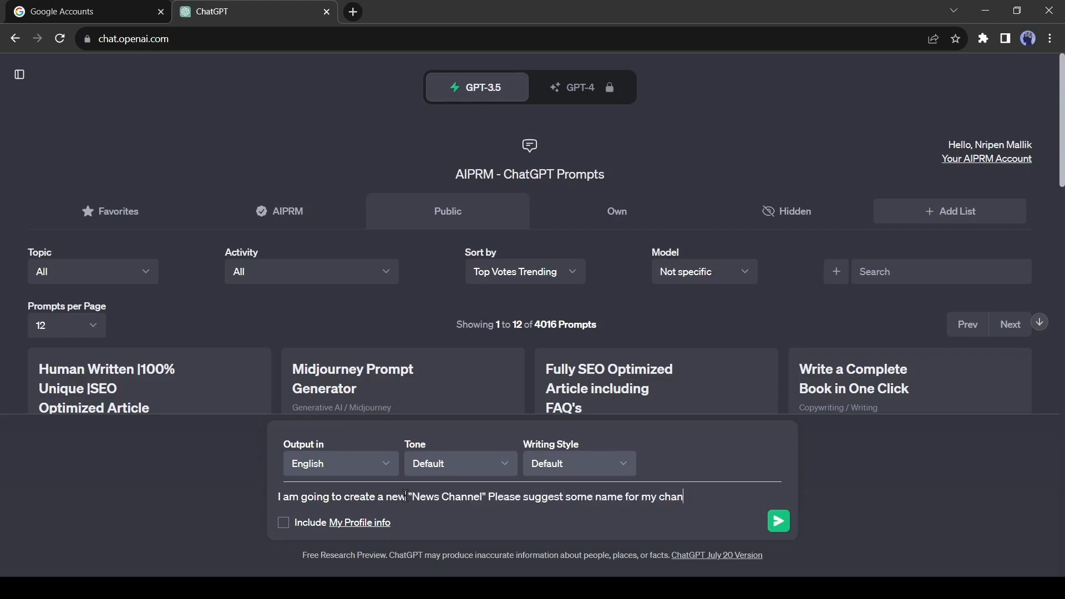
pyautogui.write('nel,')
pyautogui.press('Return')
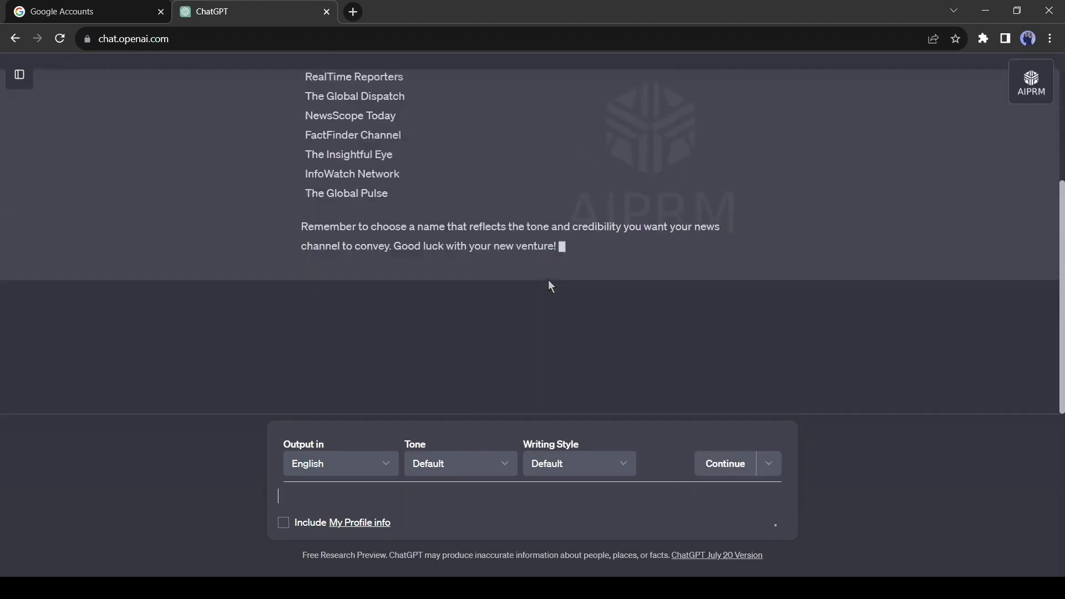
pyautogui.scroll(3, 584, 157)
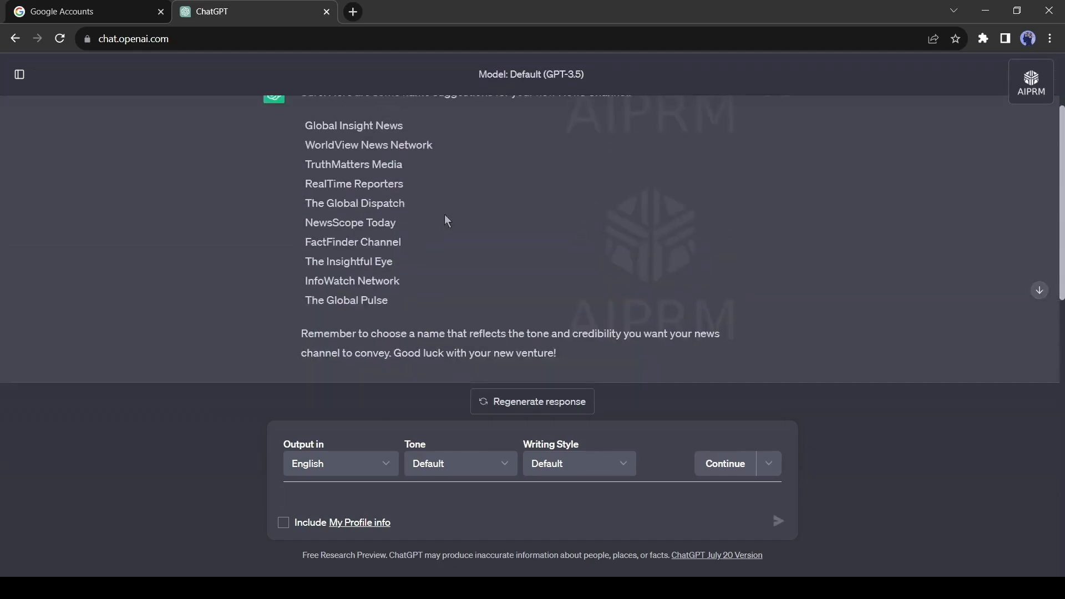
# Step: Ask ChatGPT for names again with the requirement "The name should be in two words." and review the suggestions
pyautogui.write('The na')
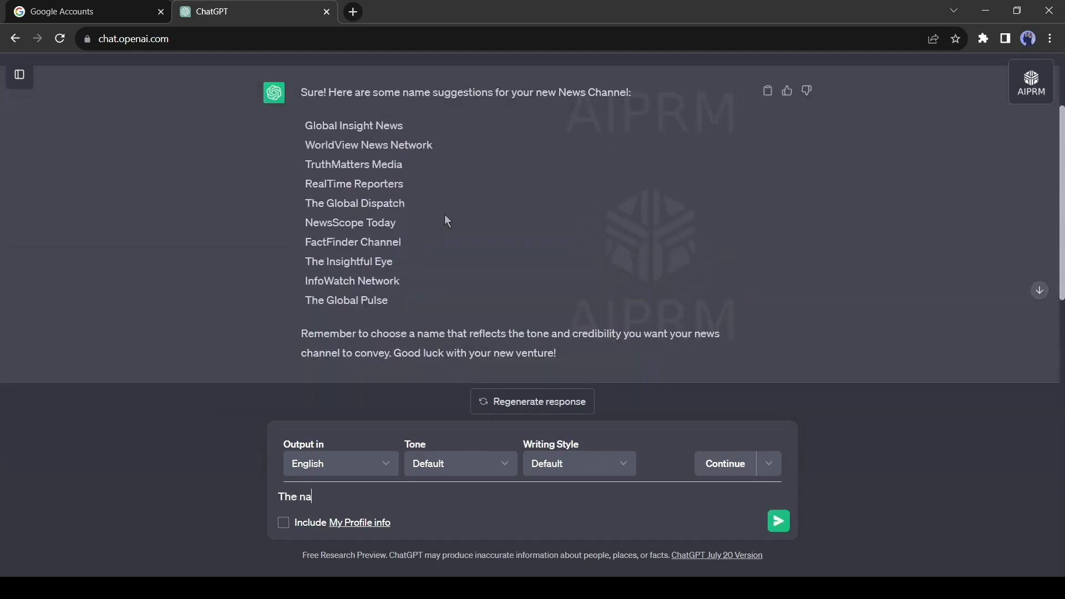
pyautogui.write('me should be in two words.')
pyautogui.press('Return')
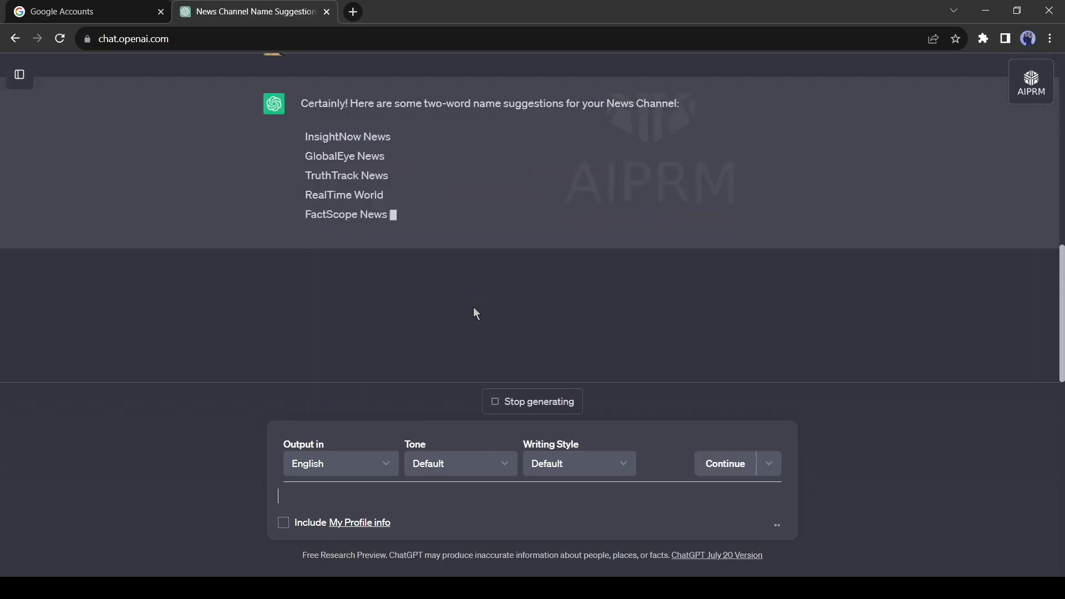
pyautogui.scroll(3, 458, 279)
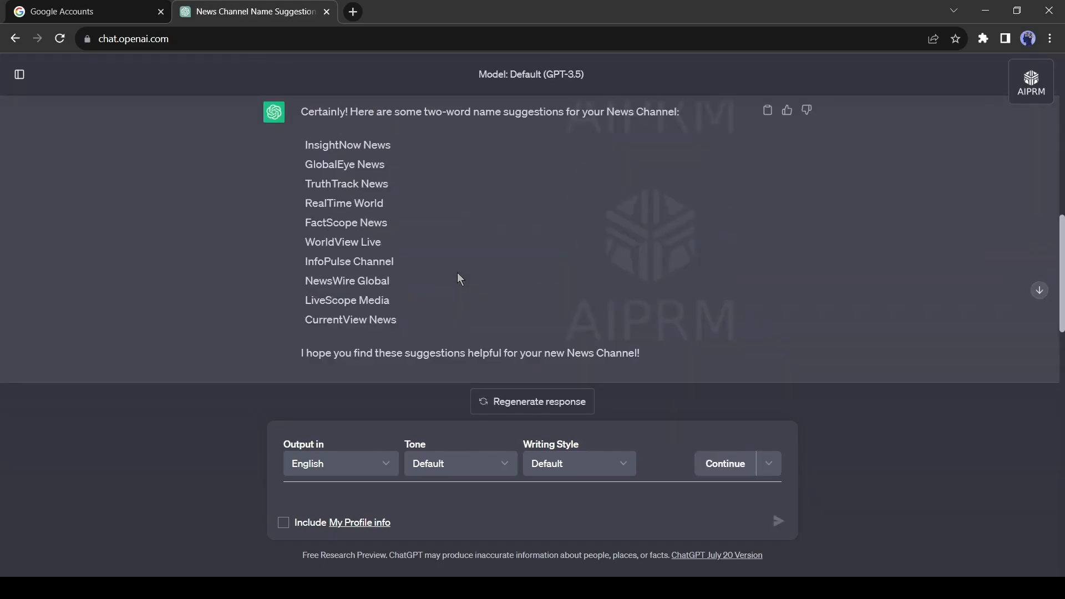
pyautogui.scroll(3, 460, 278)
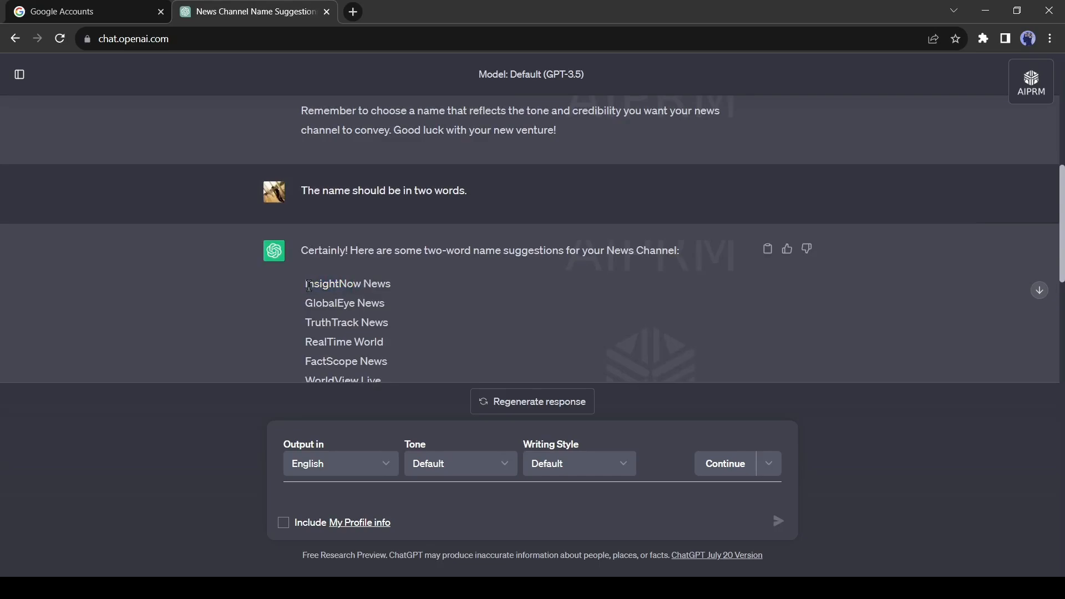
# Step: Return to the YouTube channel sign-up page, name the channel InsightNow, accept the new-account statement and create the channel
pyautogui.click(77, 11)
pyautogui.write('InsightNow')
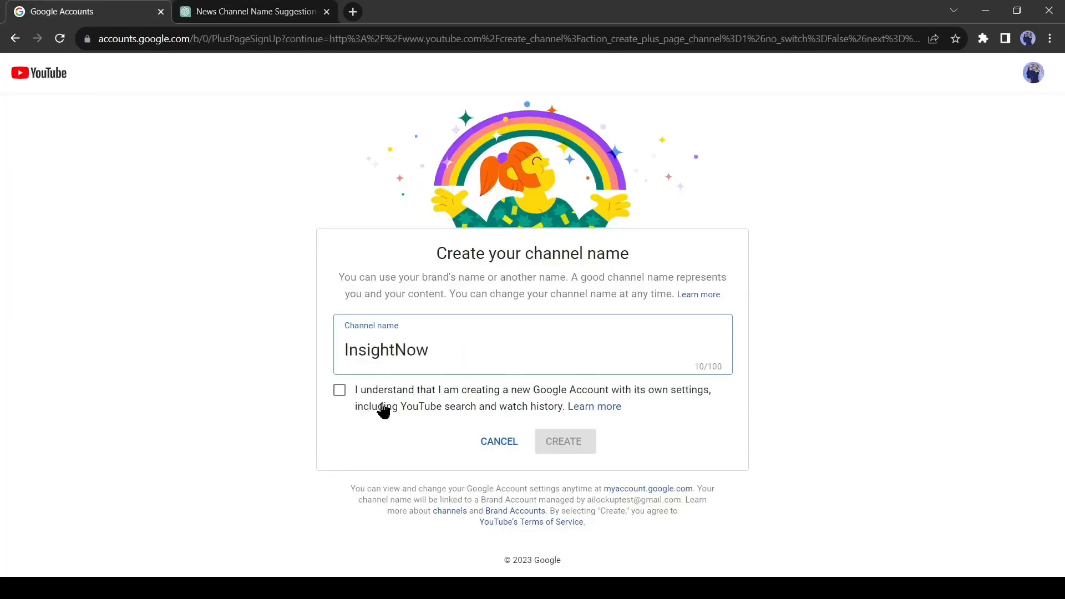
pyautogui.click(339, 391)
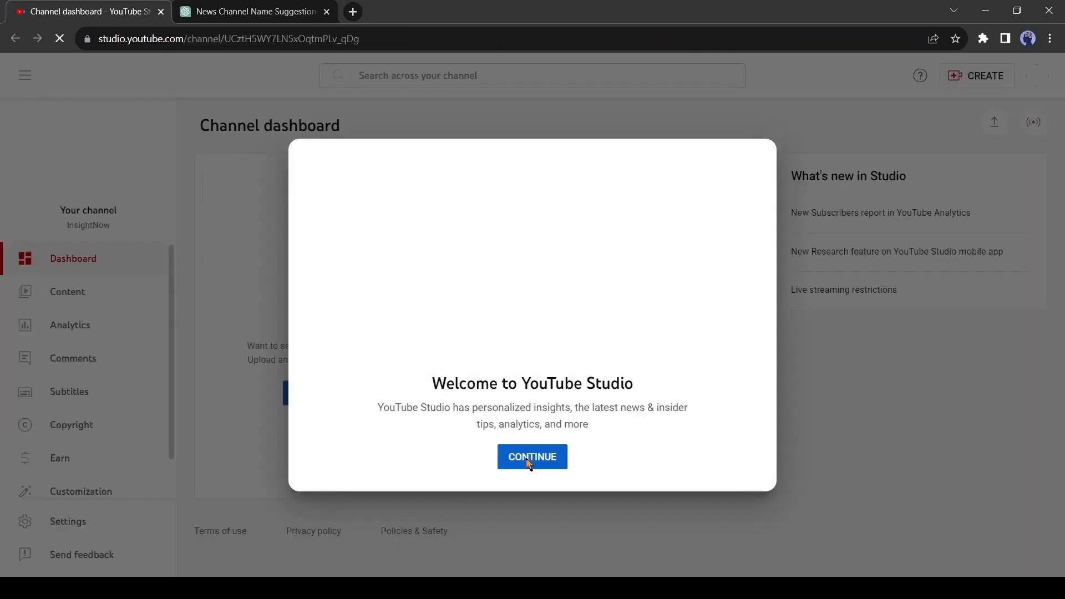
# Step: Dismiss the YouTube Studio welcome dialog and the dark theme notice
pyautogui.click(528, 458)
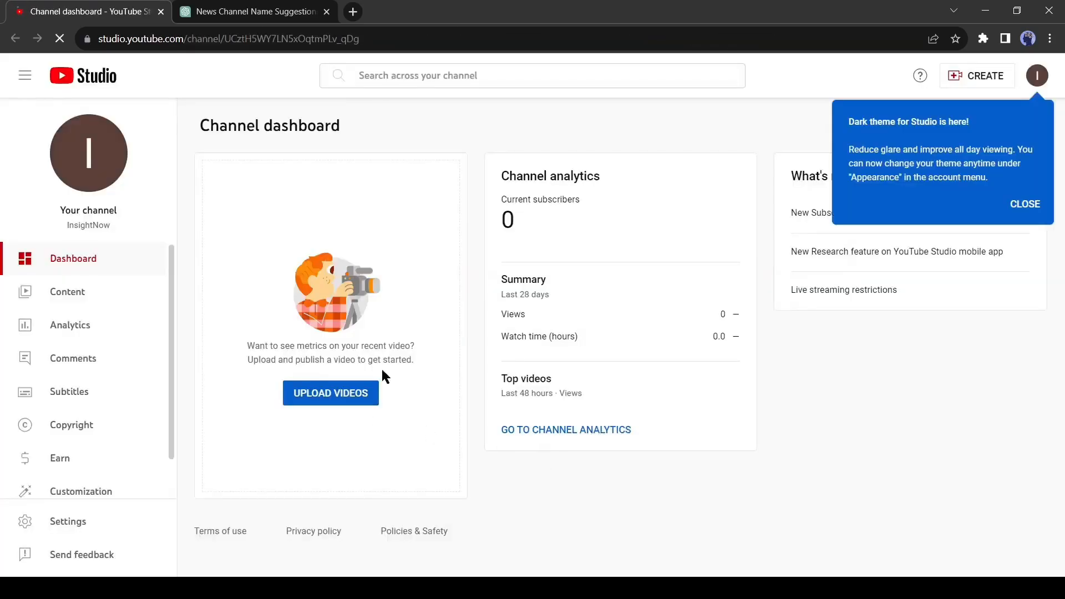
pyautogui.click(1025, 206)
pyautogui.click(358, 304)
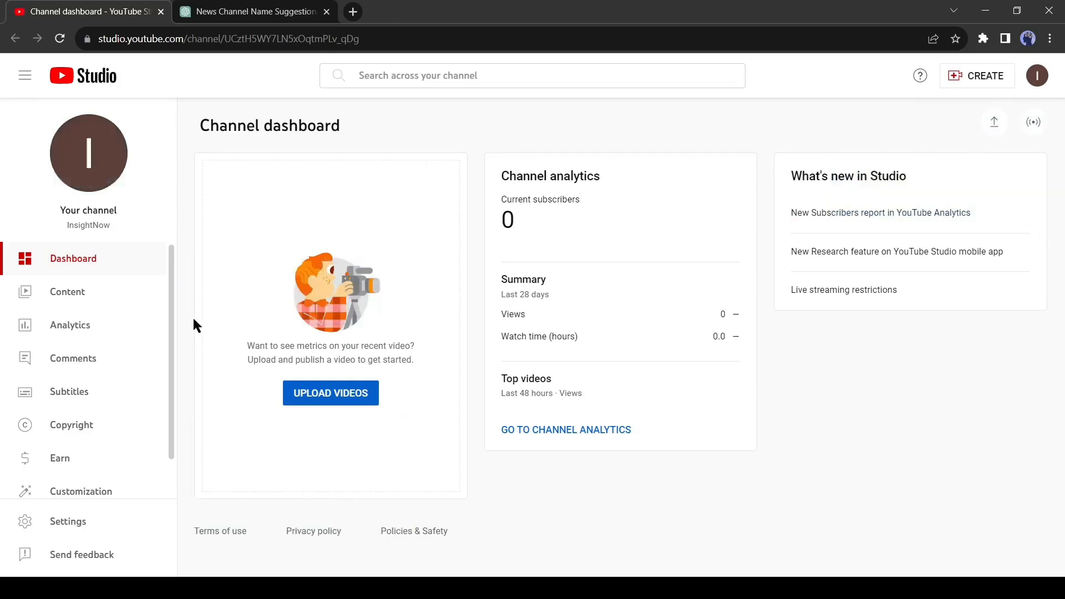
pyautogui.scroll(-1, 131, 449)
pyautogui.click(129, 453)
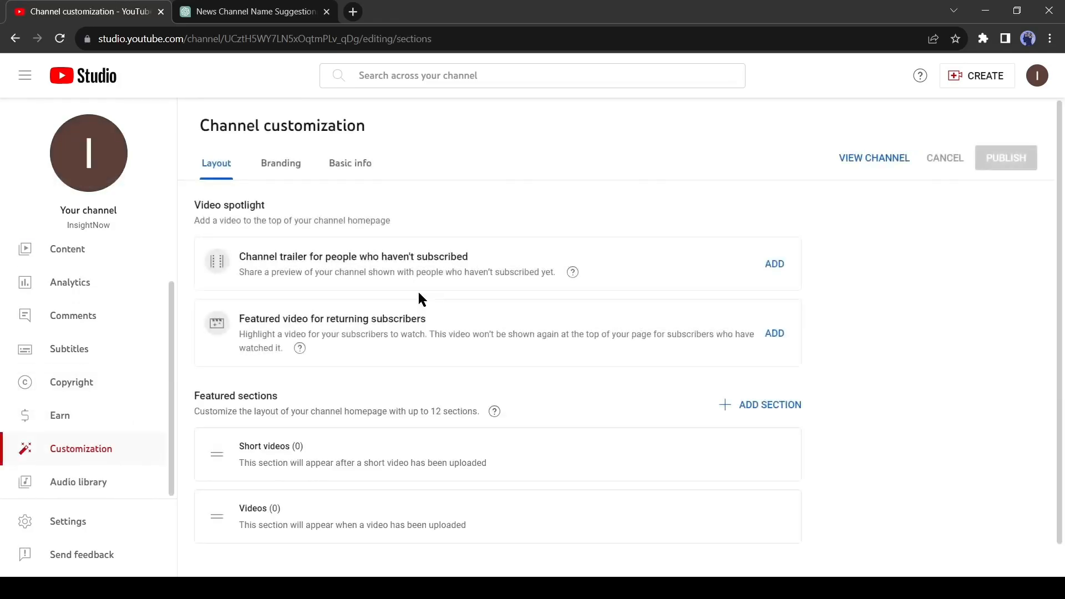
pyautogui.click(361, 174)
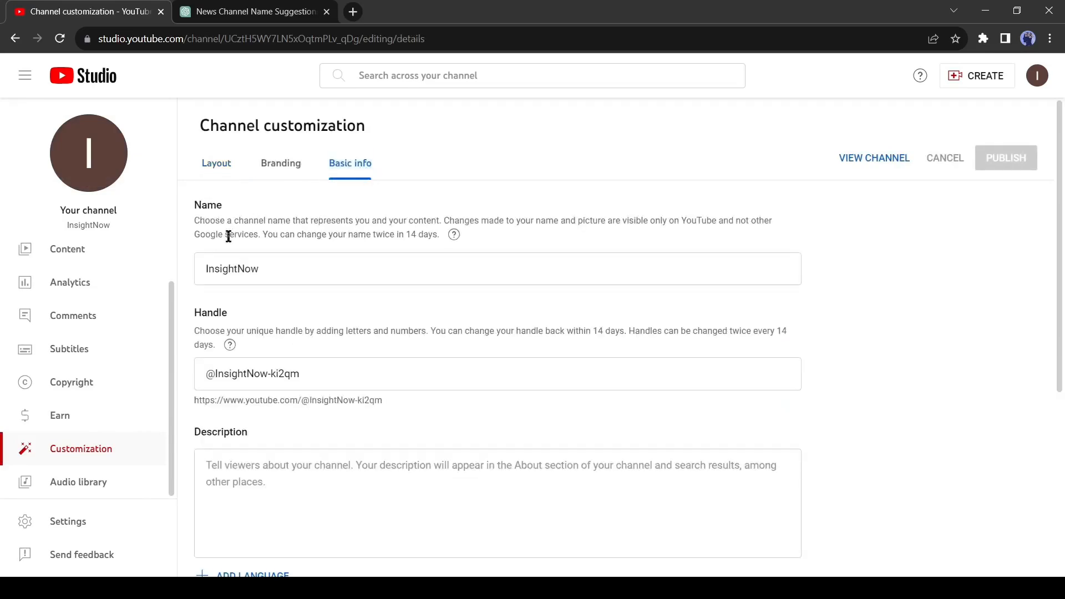
pyautogui.scroll(-3, 281, 295)
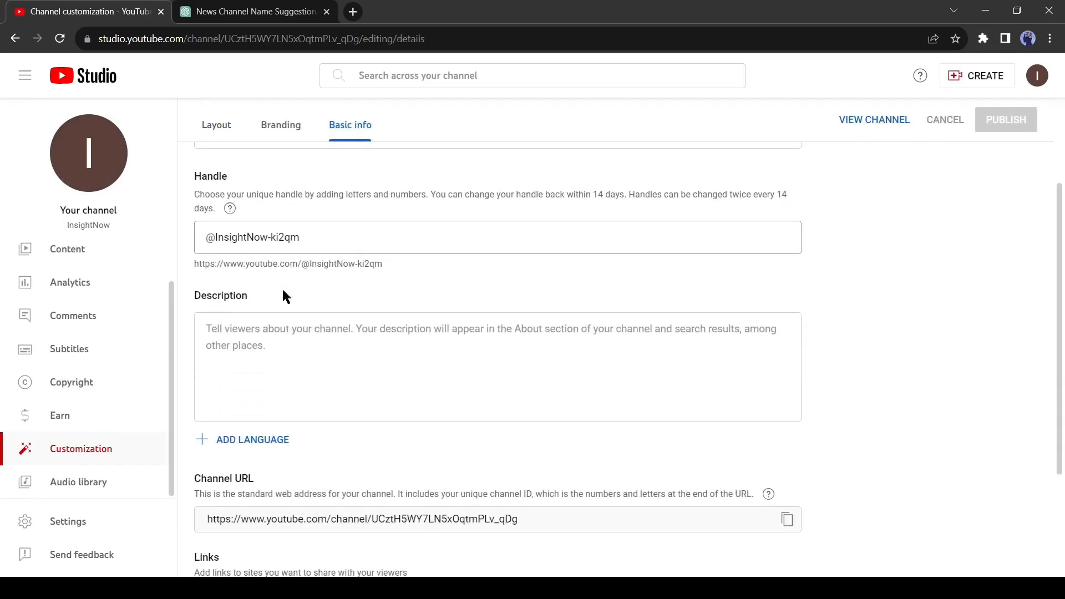
pyautogui.moveTo(300, 235); pyautogui.dragTo(269, 235)
pyautogui.press('BackSpace')
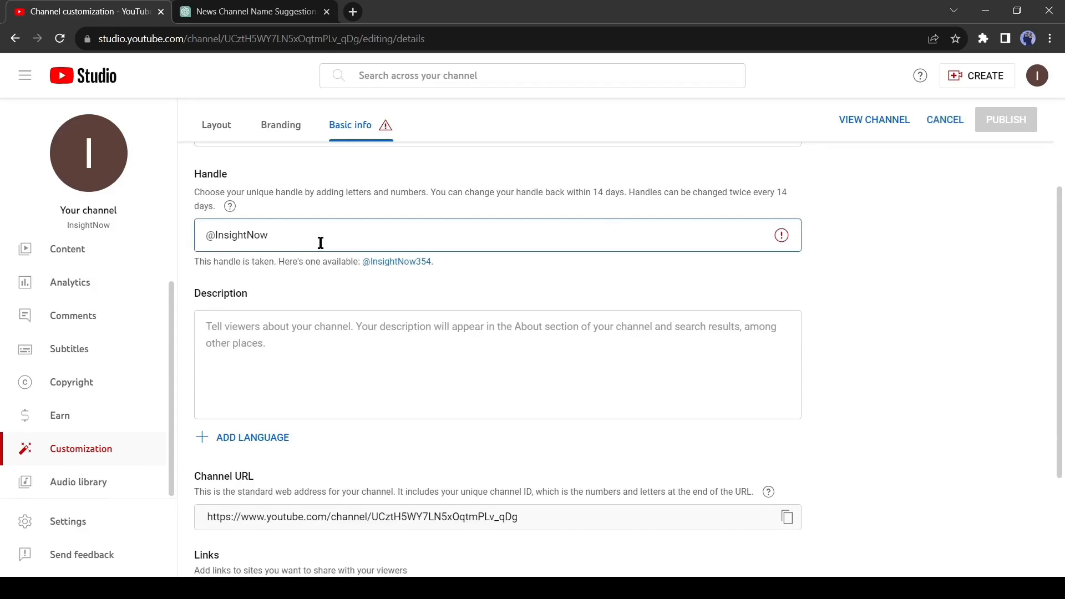
pyautogui.write('24')
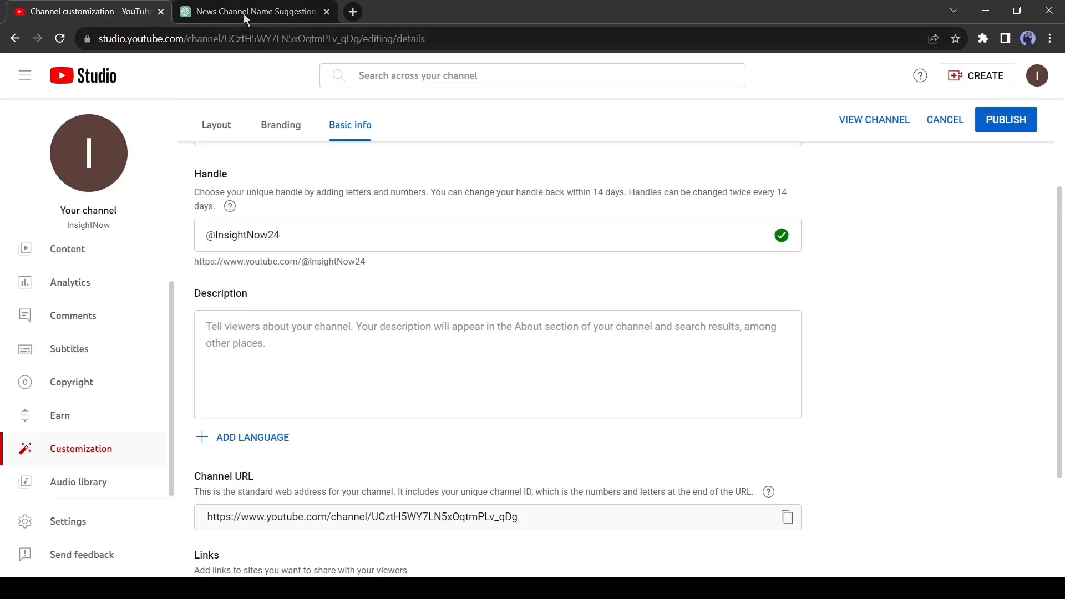
# Step: Switch to ChatGPT and ask it to write a slogan and YouTube description for the channel named "InsightNow"
pyautogui.click(223, 17)
pyautogui.scroll(-5, 367, 365)
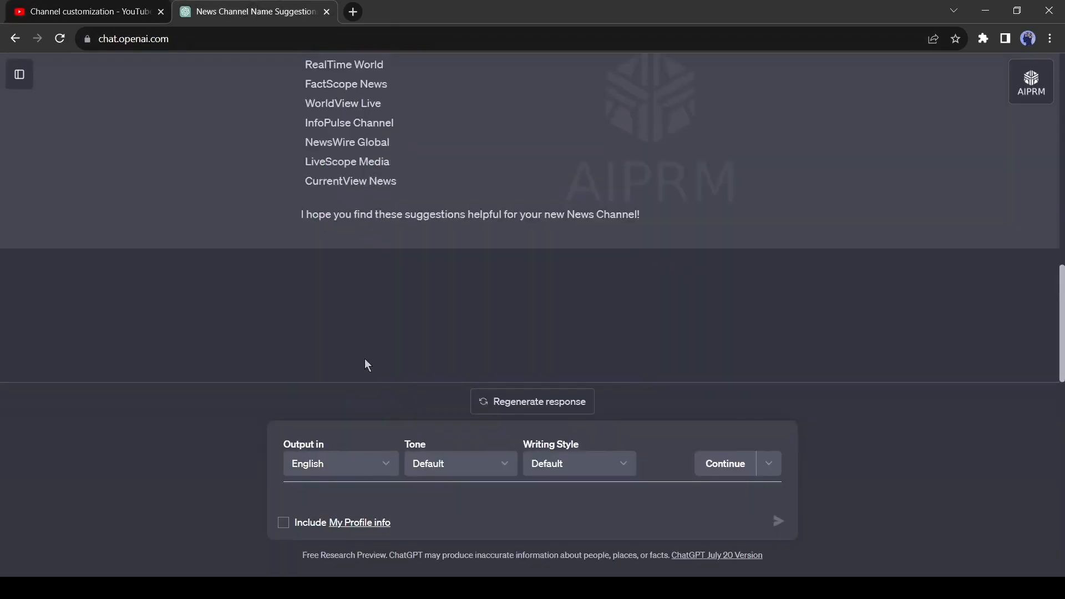
pyautogui.click(312, 489)
pyautogui.write('My channel name is')
pyautogui.scroll(3, 356, 395)
pyautogui.write('"InsightNow," Please write a s')
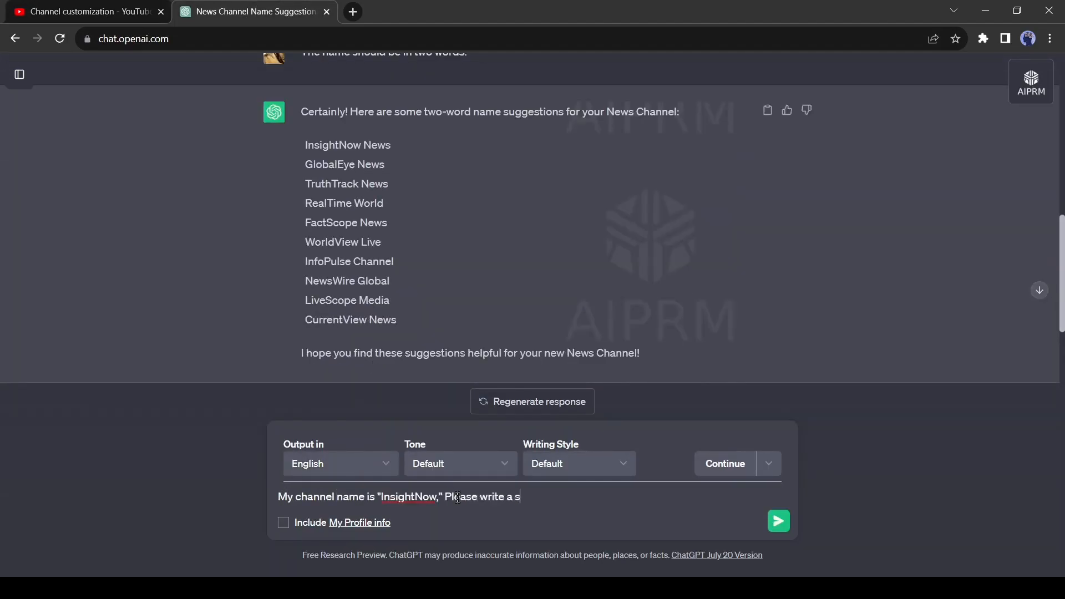
pyautogui.write('escription')
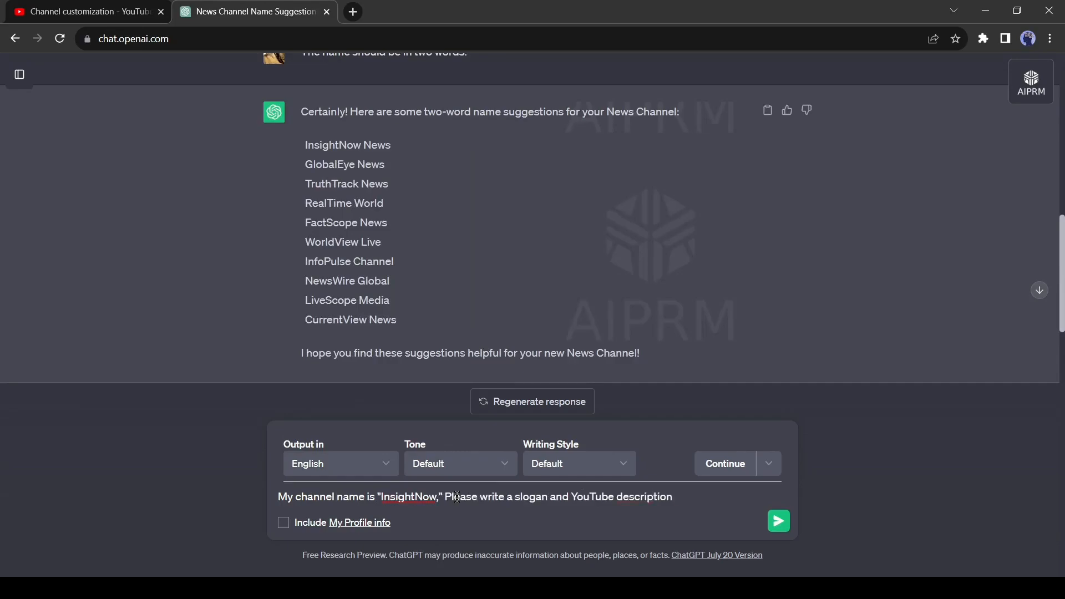
pyautogui.write('el.')
pyautogui.press('Return')
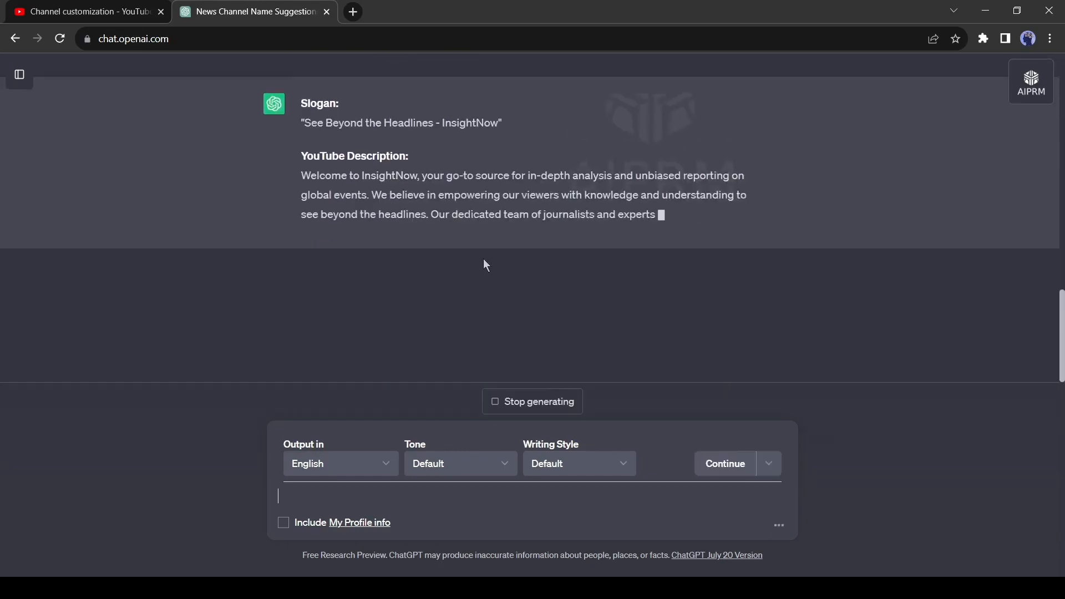
pyautogui.scroll(5, 444, 256)
pyautogui.scroll(2, 425, 252)
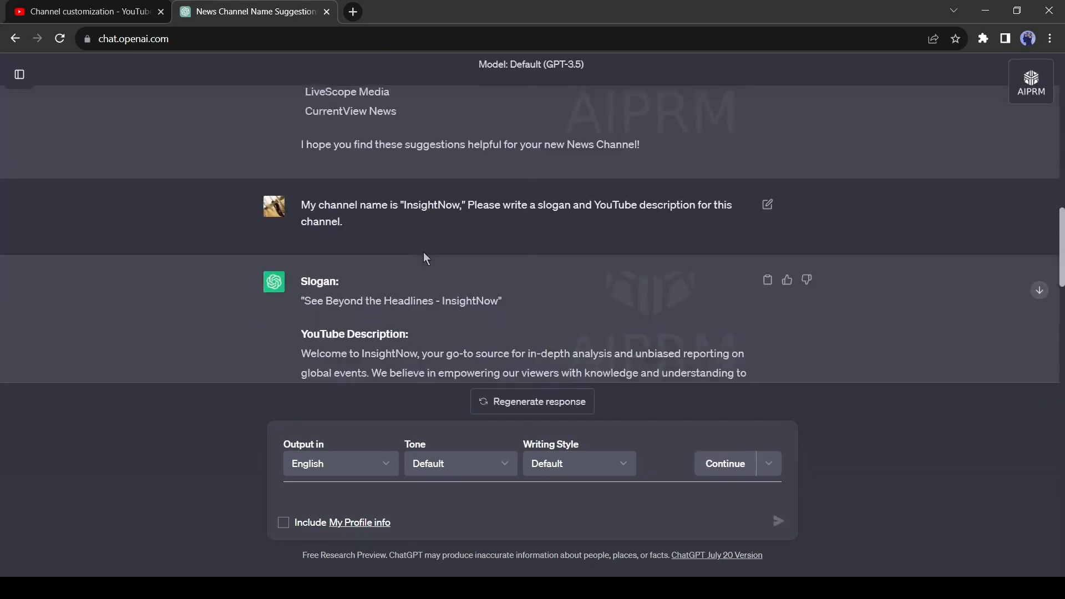
# Step: Copy the full YouTube description text from ChatGPT's answer and paste it into the channel's description in YouTube Studio
pyautogui.scroll(-2, 424, 252)
pyautogui.scroll(-1, 303, 193)
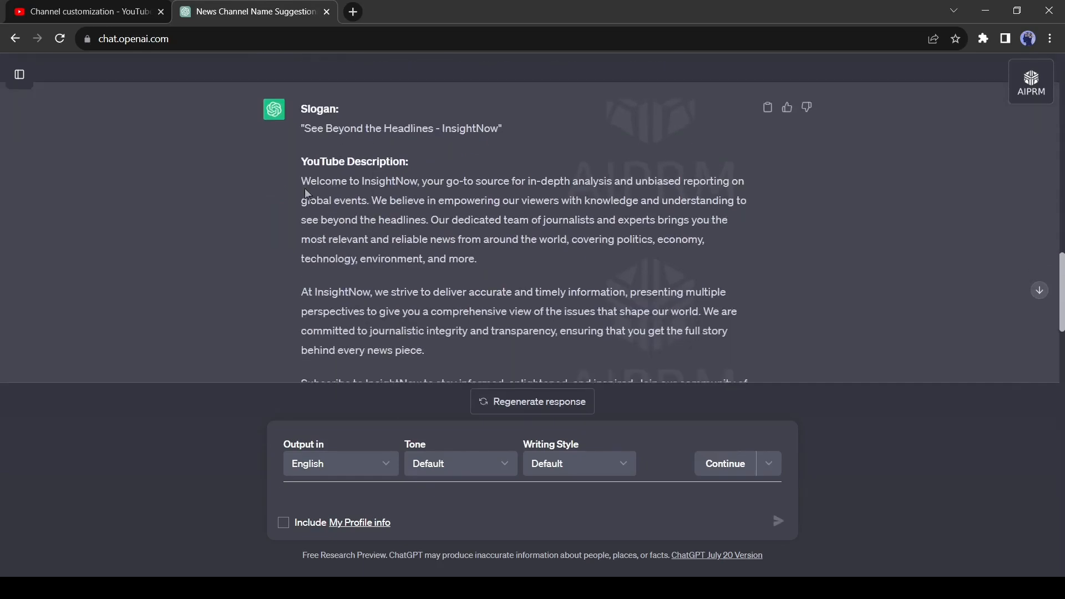
pyautogui.moveTo(303, 183); pyautogui.dragTo(554, 216)
pyautogui.hotkey('ctrl', 'c')
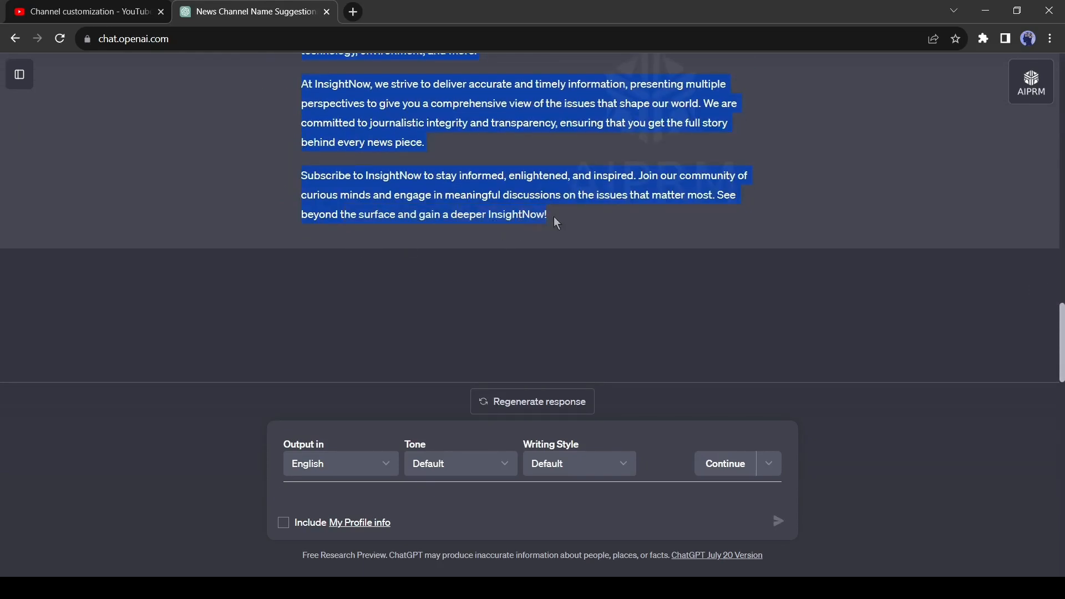
pyautogui.hotkey('ctrl', 'shift', 'Tab')
pyautogui.click(324, 330)
pyautogui.hotkey('ctrl', 'v')
pyautogui.scroll(-3, 832, 431)
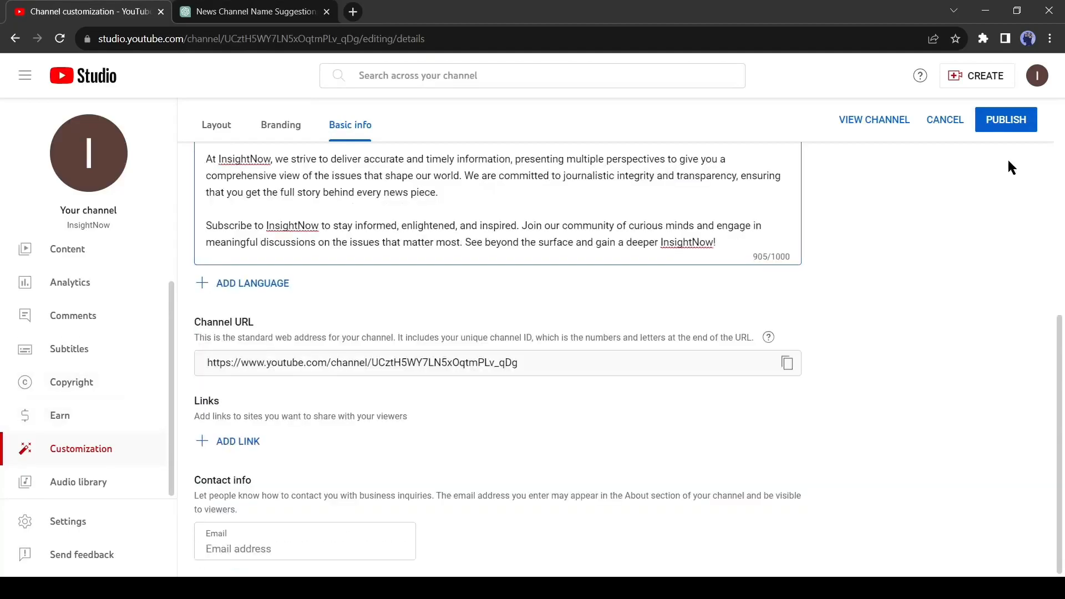
# Step: Publish the channel's basic info changes and open its branding settings
pyautogui.click(1002, 128)
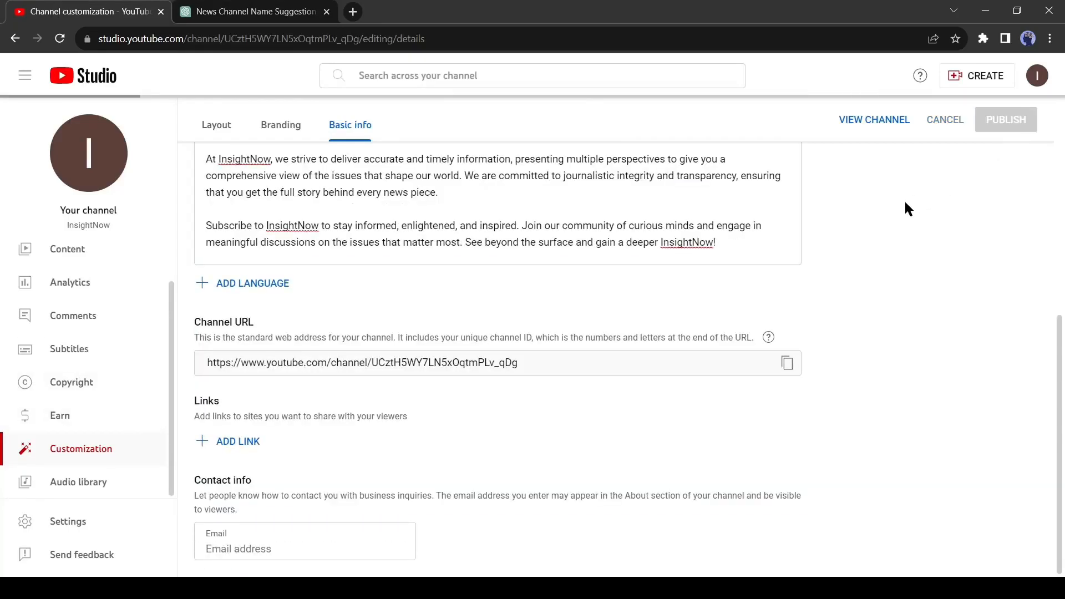
pyautogui.click(105, 446)
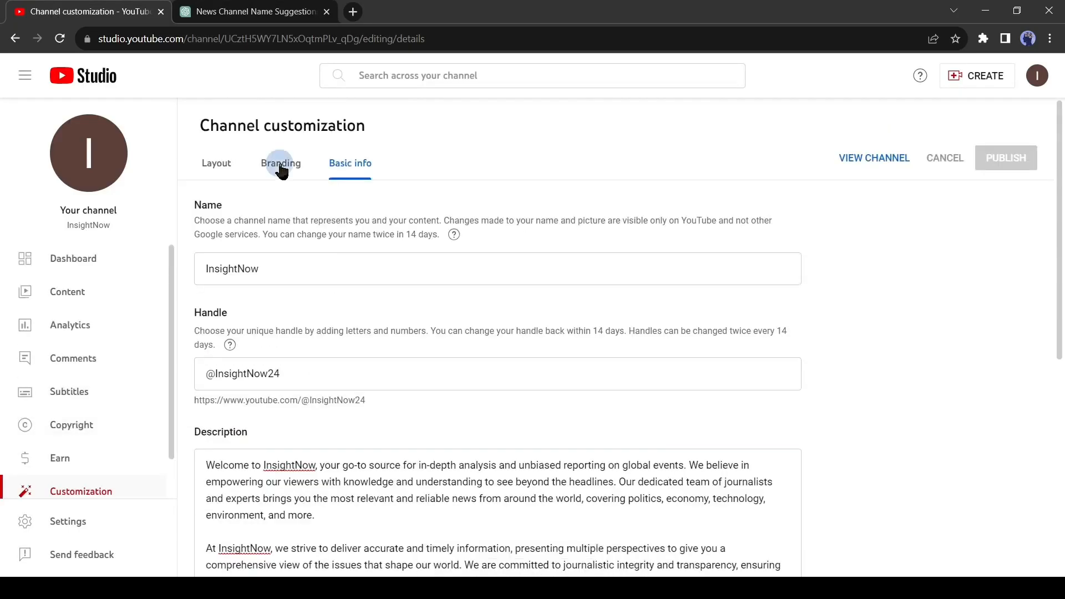
pyautogui.click(279, 164)
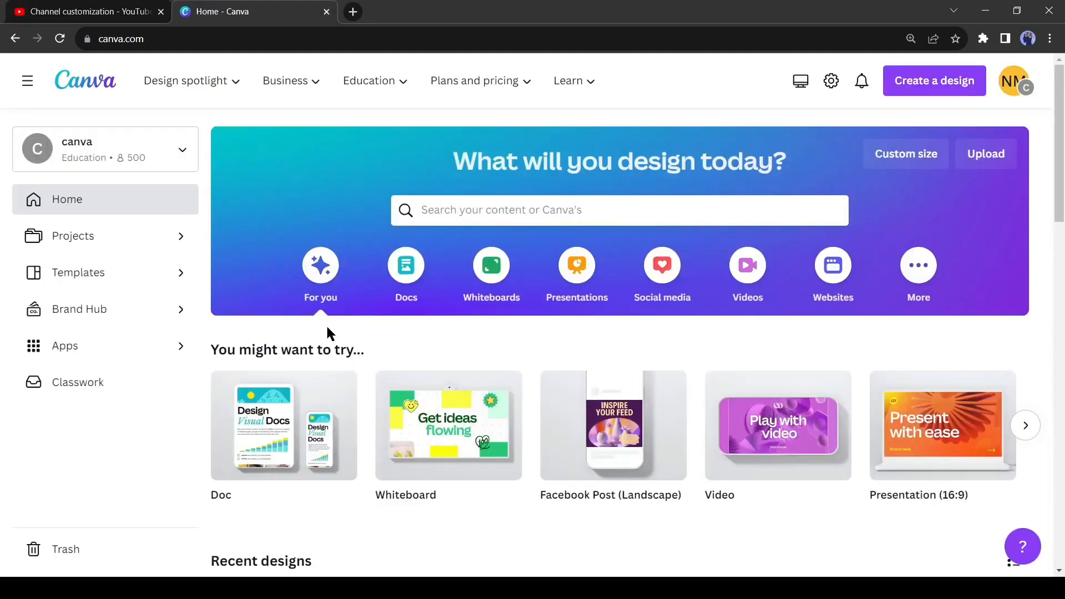
# Step: In Canva, find the Logo templates by searching for "logo" and create a blank logo design
pyautogui.click(566, 212)
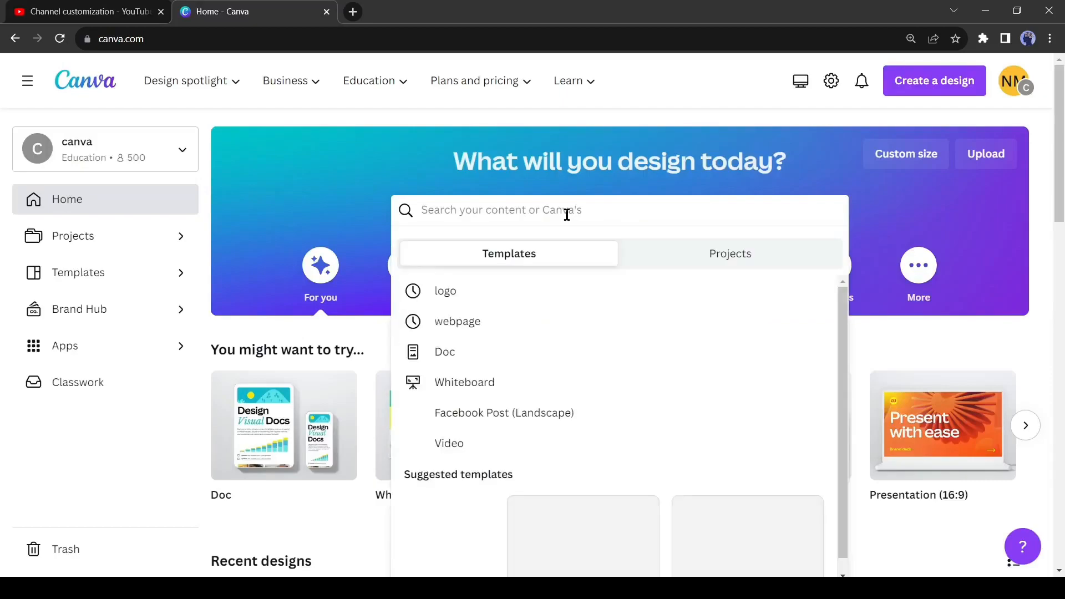
pyautogui.write('logo')
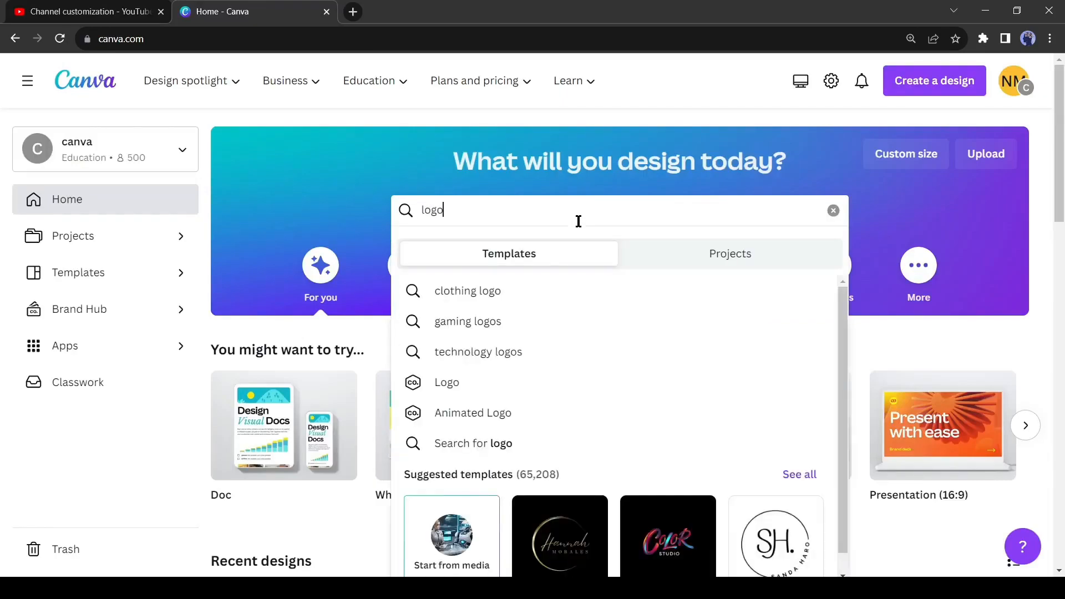
pyautogui.click(466, 383)
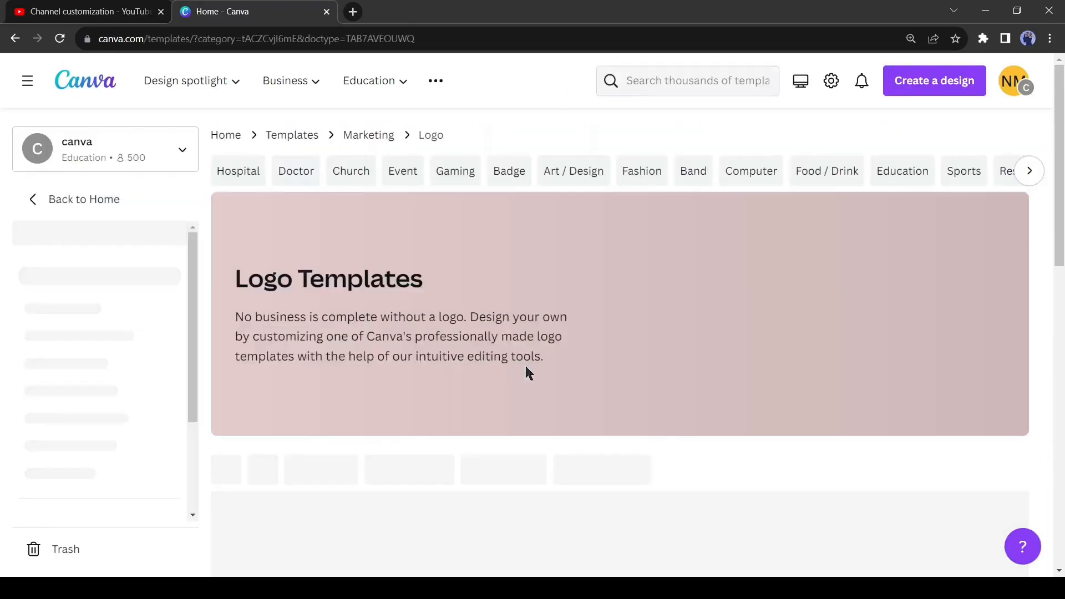
pyautogui.scroll(-4, 525, 364)
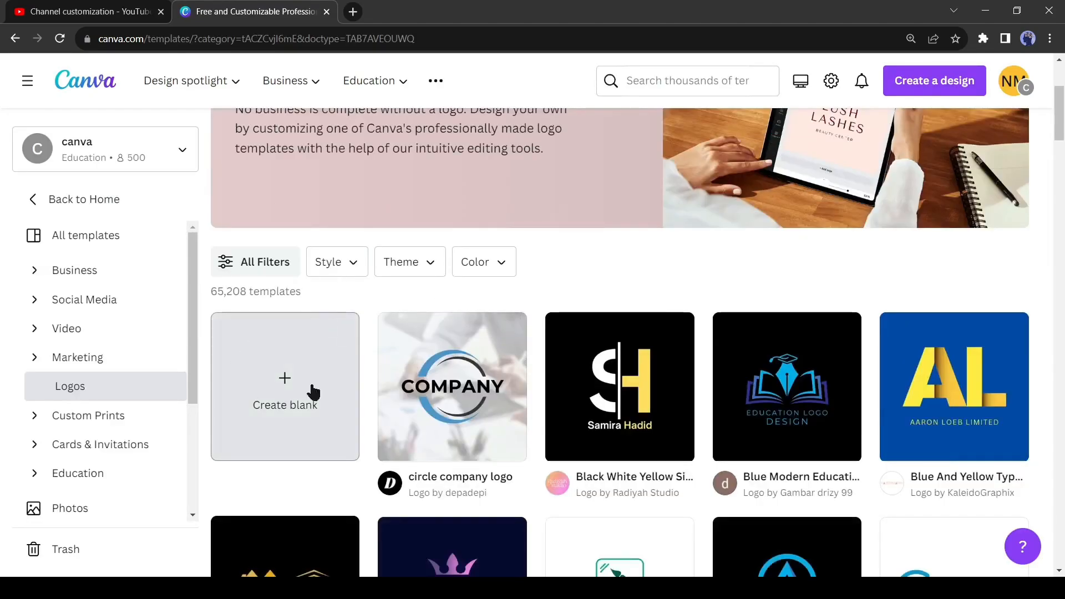
pyautogui.click(281, 382)
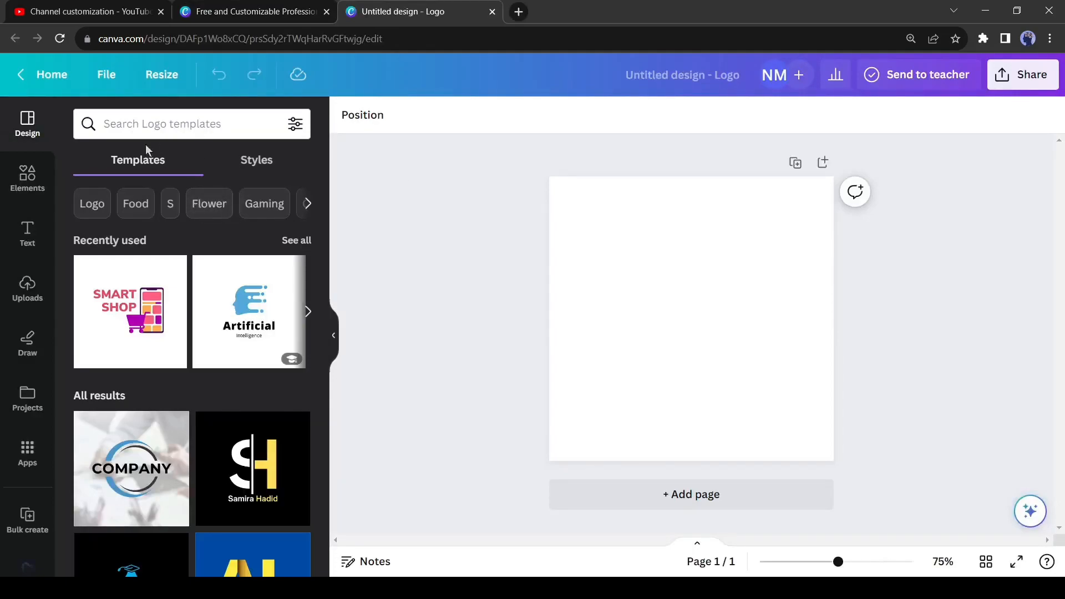
# Step: Search the logo templates for "News Logos" and apply the dark blue, red and white "The News" template to the page
pyautogui.click(176, 124)
pyautogui.write('N')
pyautogui.press('BackSpace')
pyautogui.write('News')
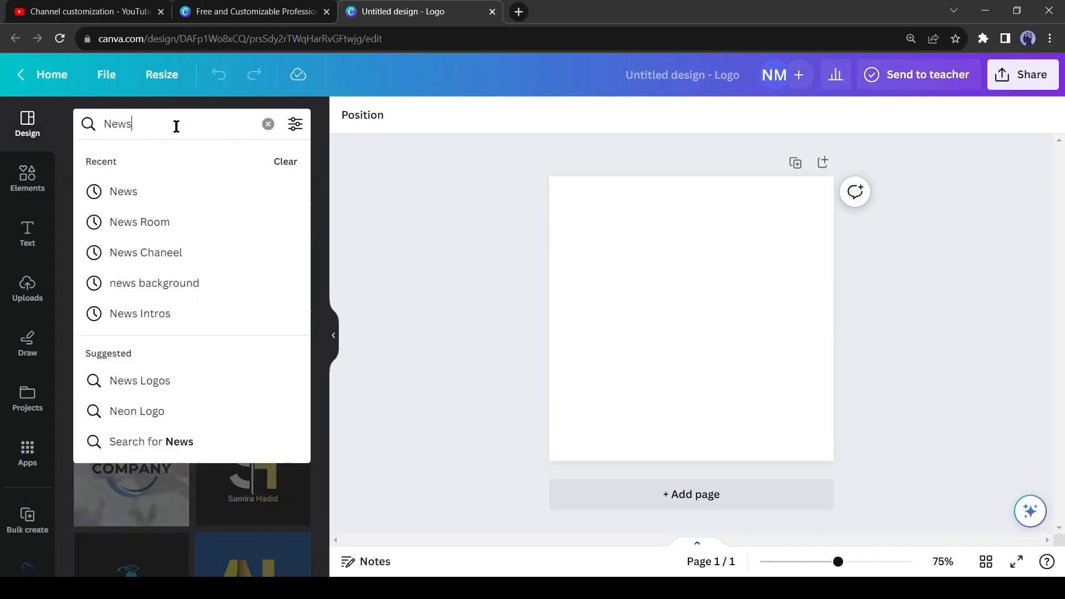
pyautogui.click(149, 384)
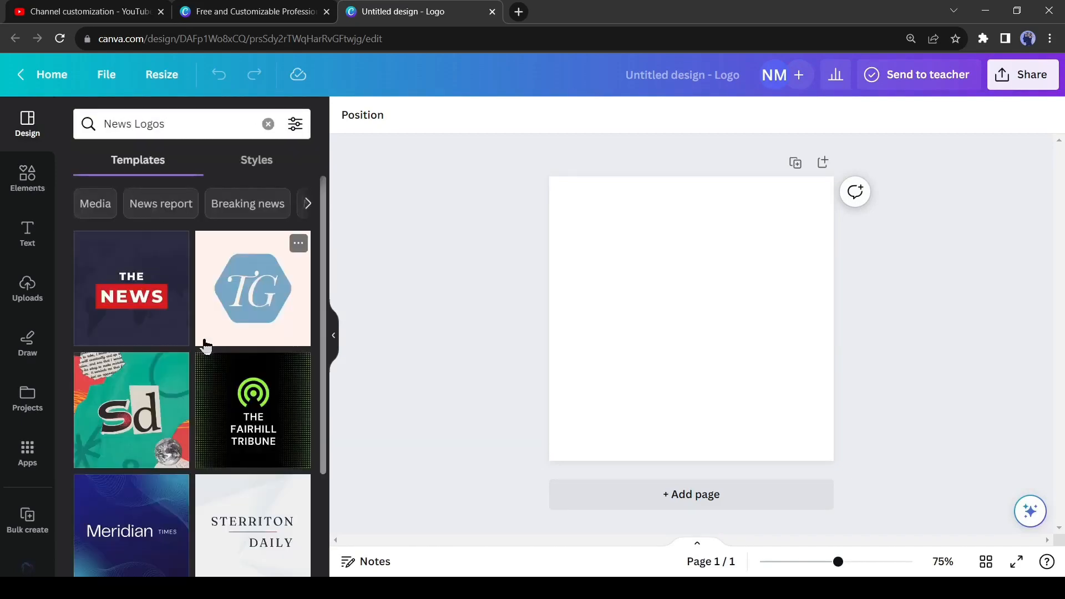
pyautogui.scroll(-3, 203, 348)
pyautogui.scroll(3, 202, 344)
pyautogui.click(132, 289)
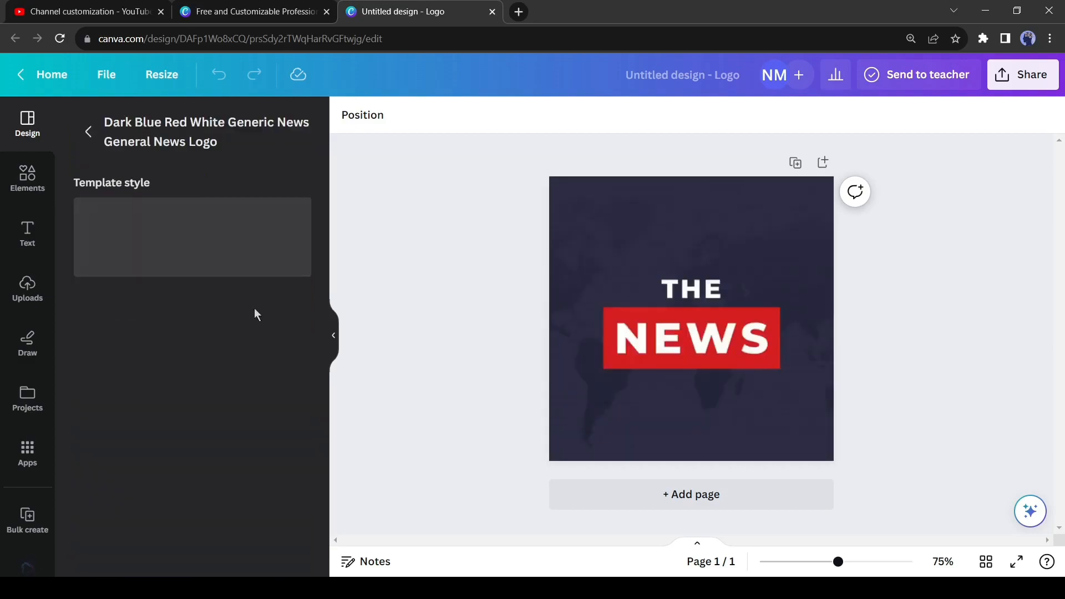
# Step: Replace the logo's two text lines with "Insight" and, in the red box, "NOW"
pyautogui.click(632, 304)
pyautogui.click(690, 289)
pyautogui.moveTo(725, 302); pyautogui.dragTo(678, 288)
pyautogui.click(806, 295)
pyautogui.click(678, 349)
pyautogui.doubleClick(678, 344)
pyautogui.write('NOW')
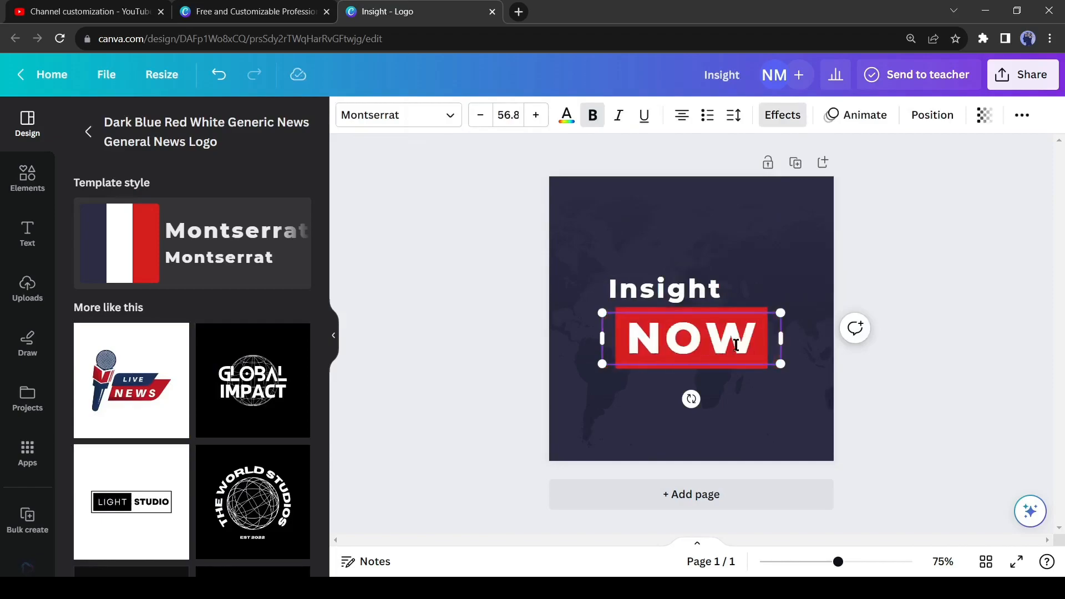
# Step: Download the finished Insight NOW logo as a PNG file
pyautogui.click(1033, 83)
pyautogui.click(839, 465)
pyautogui.click(901, 369)
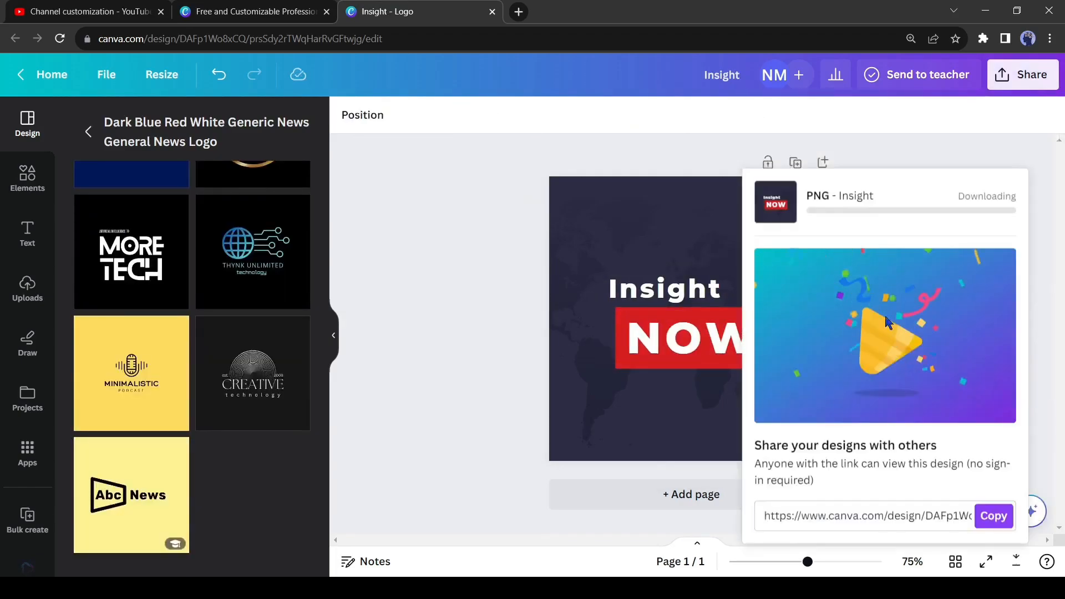
pyautogui.click(483, 231)
# Step: Switch to YouTube Studio and upload the Insight.png logo as the channel's profile picture
pyautogui.click(84, 11)
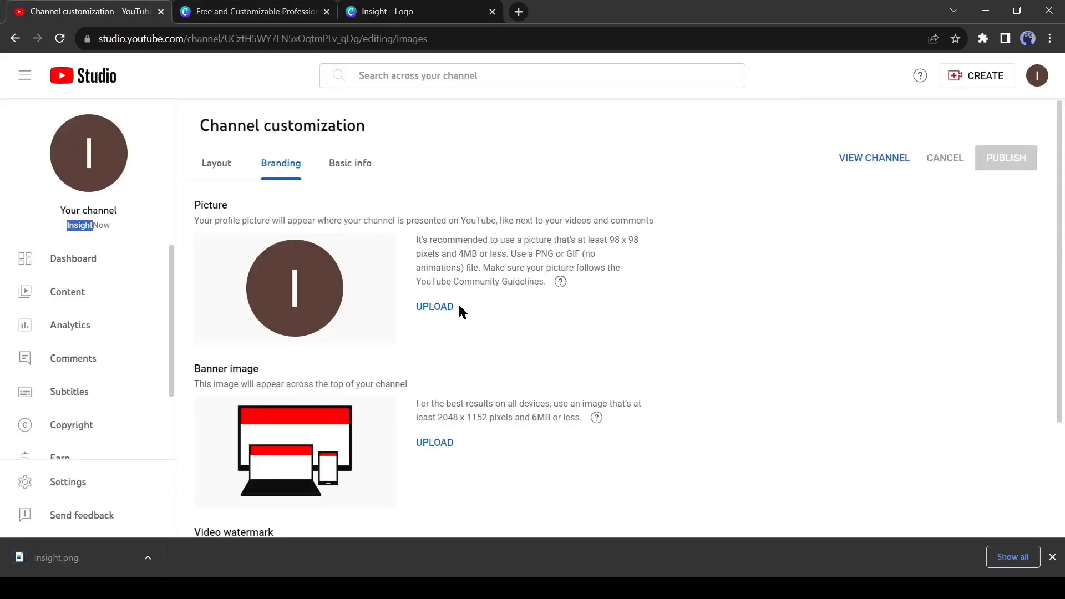
pyautogui.click(438, 307)
pyautogui.doubleClick(249, 357)
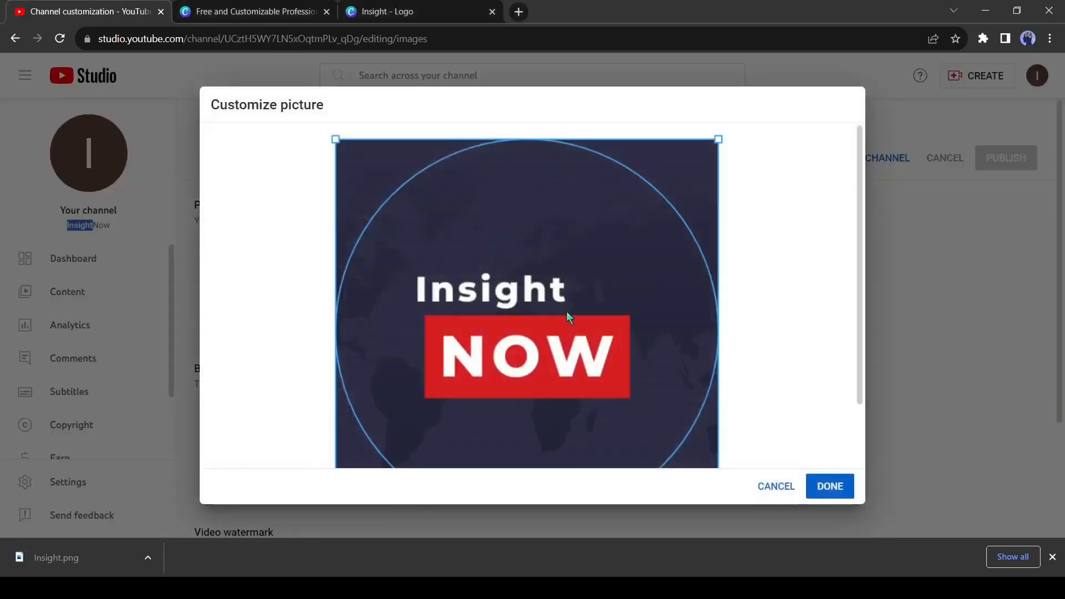
pyautogui.click(837, 488)
pyautogui.scroll(-1, 466, 349)
# Step: Return to Canva, close the logo design, find the YouTube channel art templates and create a blank YouTube banner
pyautogui.click(432, 13)
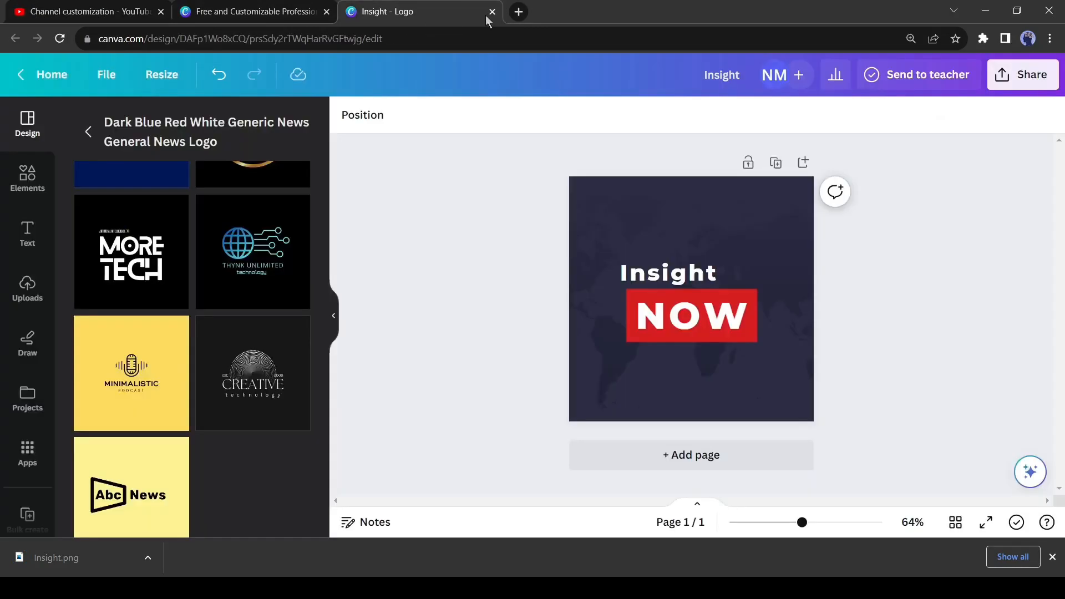
pyautogui.click(491, 12)
pyautogui.click(697, 83)
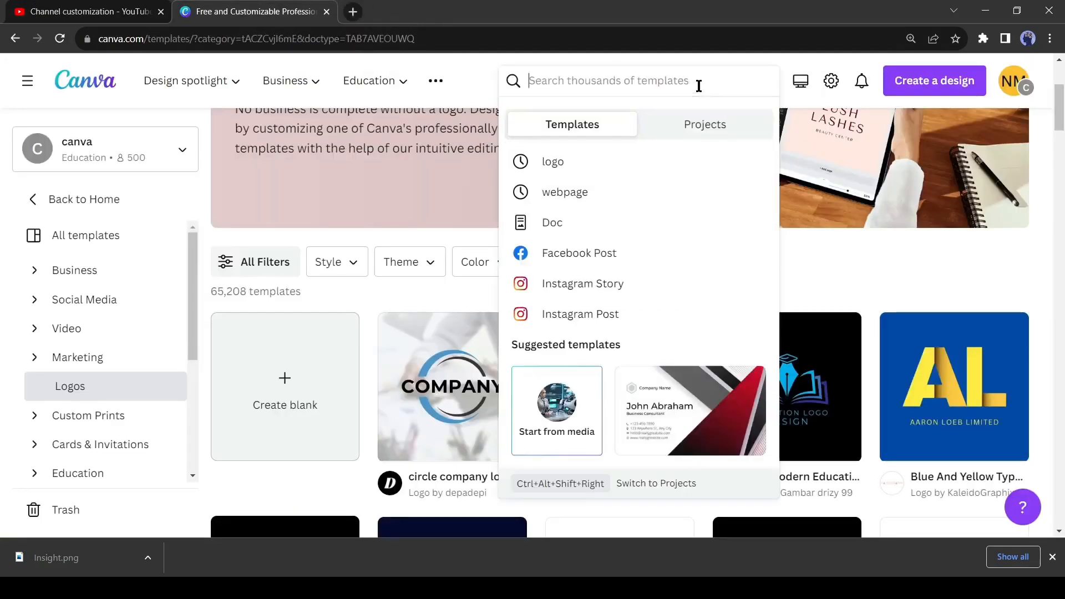
pyautogui.write('YOU')
pyautogui.click(533, 249)
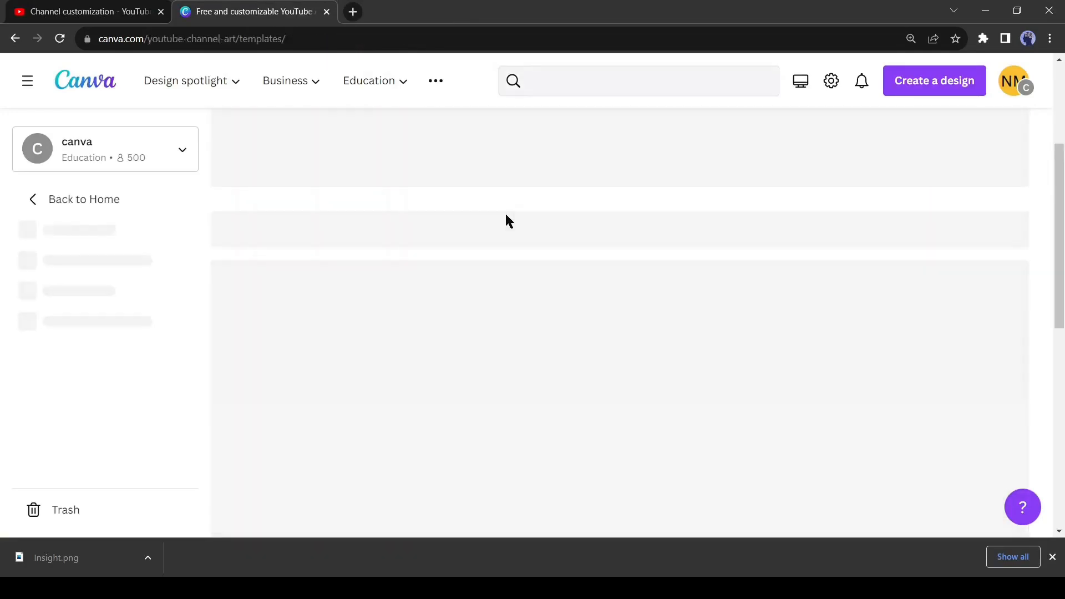
pyautogui.scroll(-5, 506, 222)
pyautogui.click(285, 283)
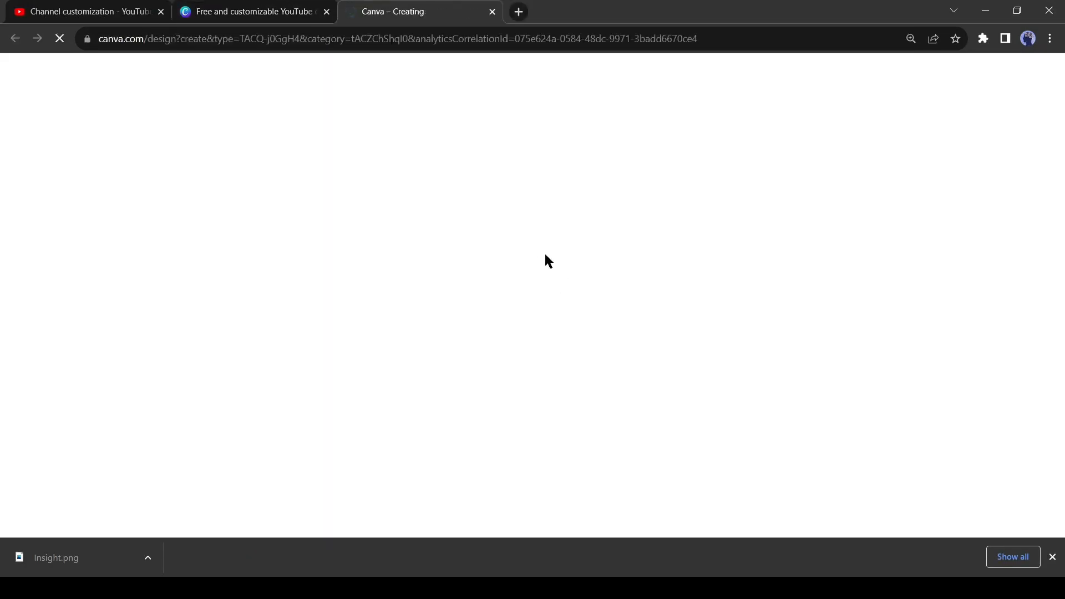
# Step: Search the YouTube channel banner templates for news and apply the Black And Blue Modern YouTube Banner template
pyautogui.click(105, 206)
pyautogui.click(245, 124)
pyautogui.click(103, 124)
pyautogui.write('nEWS')
pyautogui.press('Return')
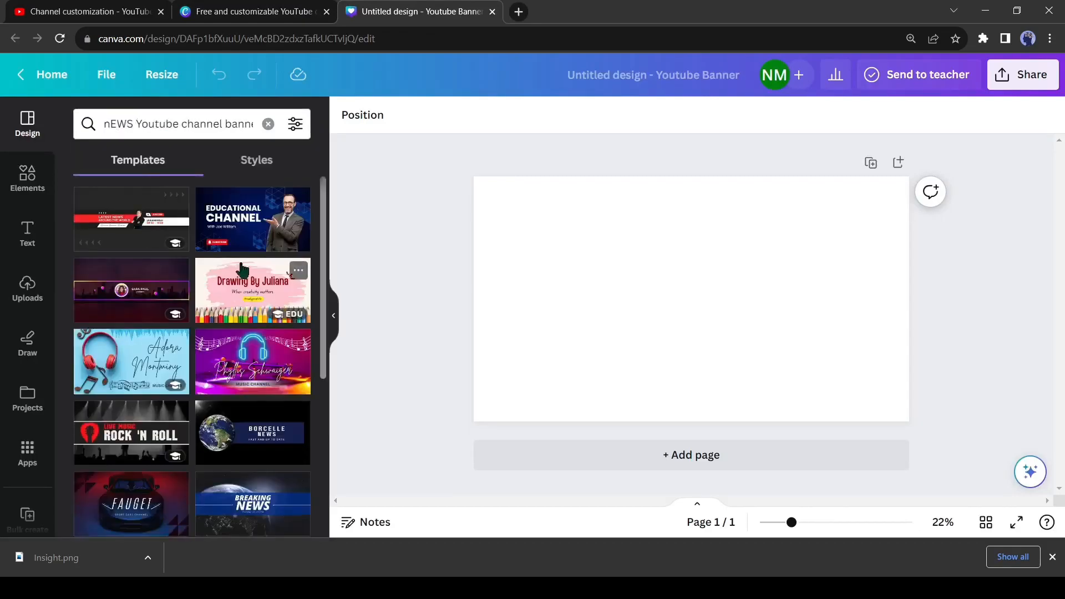
pyautogui.scroll(-3, 241, 270)
pyautogui.click(237, 305)
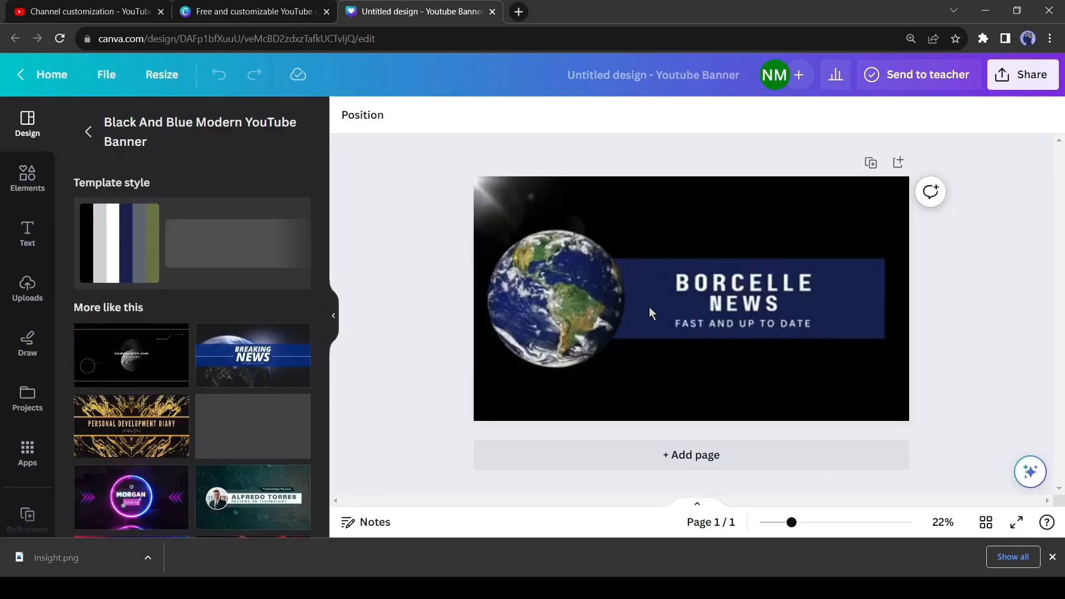
# Step: Change the banner's title lines to "Insight" and "Now" and remove the "Fast and up to date" tagline
pyautogui.click(709, 280)
pyautogui.write('Insight')
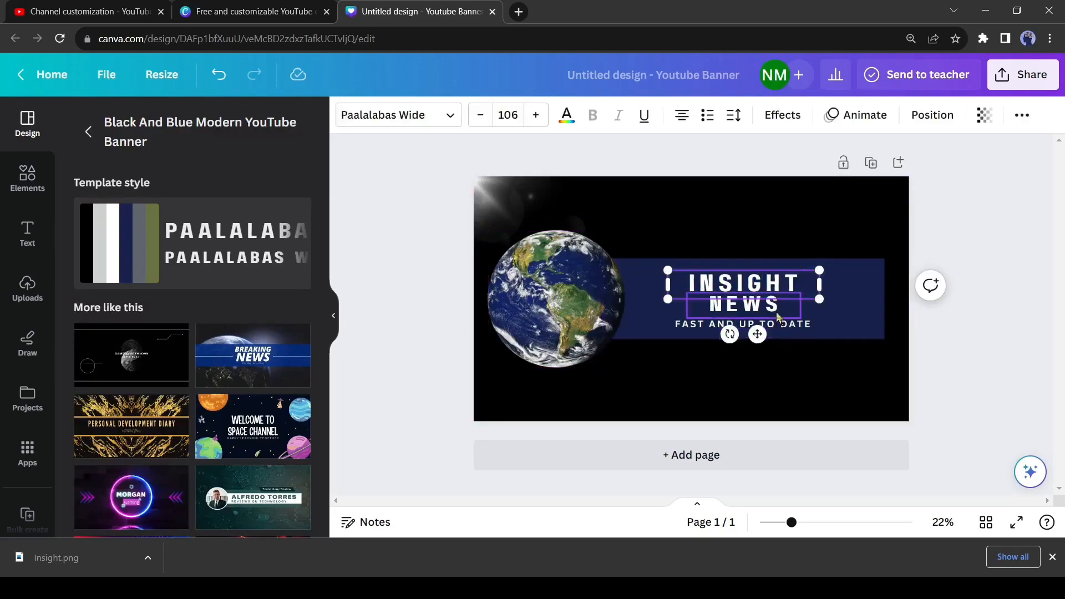
pyautogui.doubleClick(743, 304)
pyautogui.write('Now')
pyautogui.click(772, 324)
# Step: Download the YouTube banner with the file type set to JPG
pyautogui.click(1022, 74)
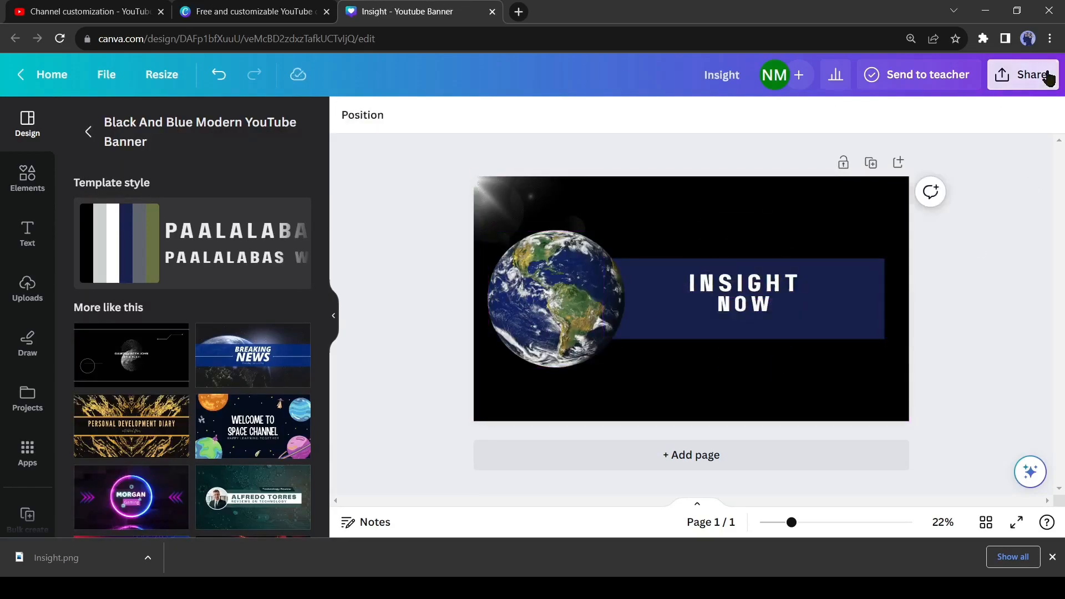
pyautogui.click(930, 262)
pyautogui.click(888, 182)
pyautogui.click(855, 225)
pyautogui.click(900, 363)
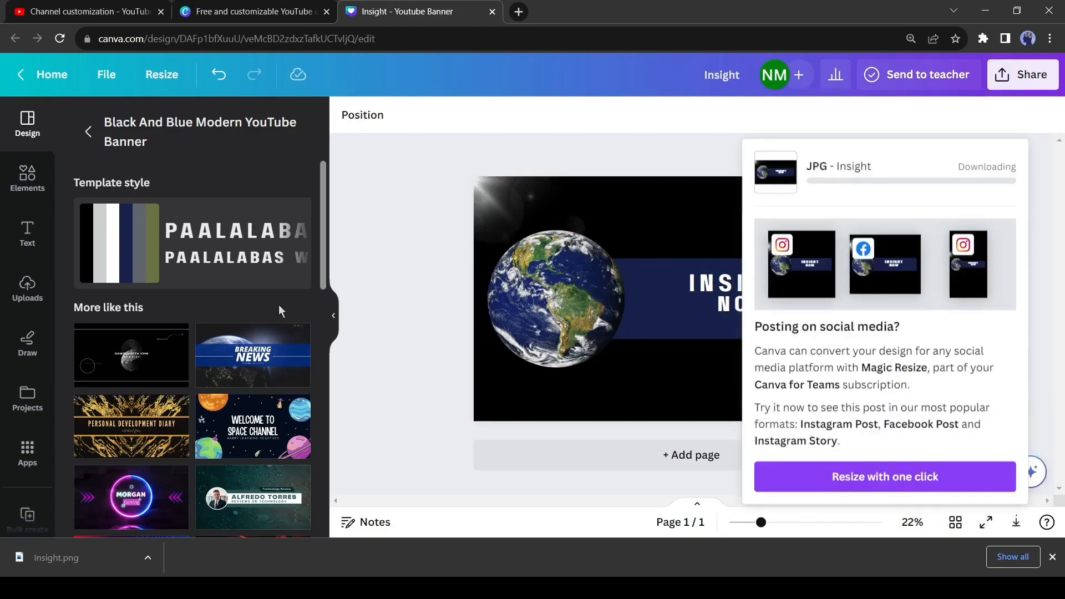
# Step: Switch to YouTube Studio and upload the Insight.jpg design as the channel's banner image
pyautogui.click(109, 12)
pyautogui.click(429, 370)
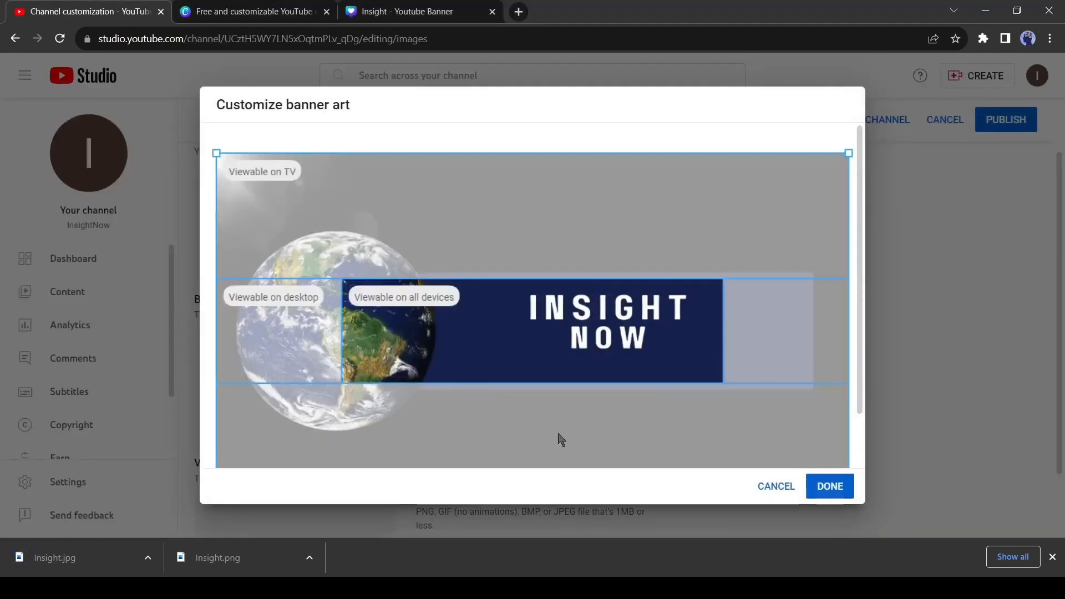
pyautogui.click(831, 486)
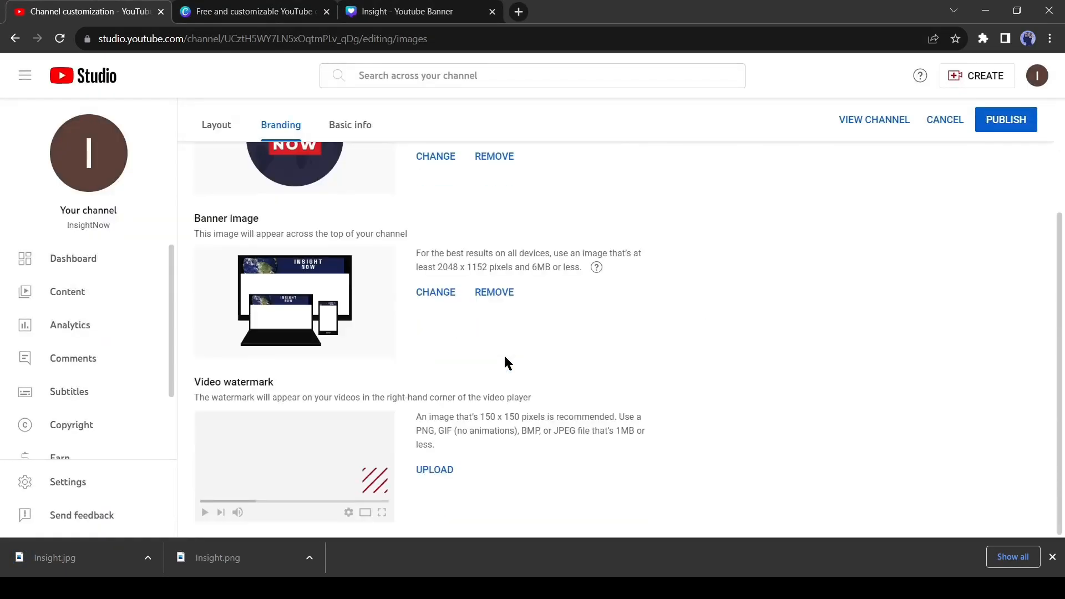
# Step: Upload the Insight NOW logo as the video watermark and set its display time to Entire video
pyautogui.click(437, 470)
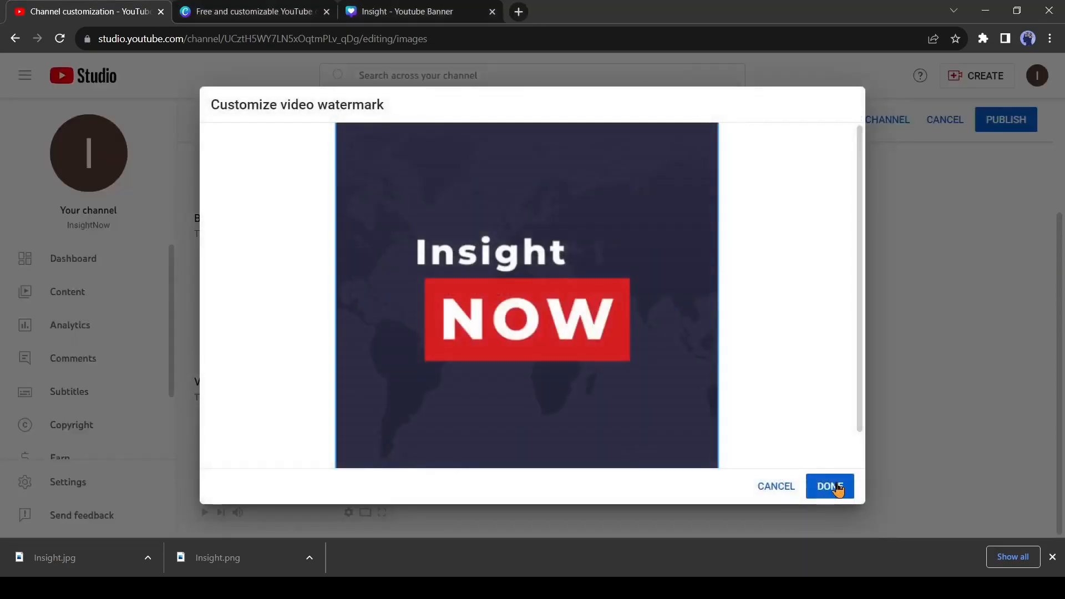
pyautogui.click(832, 485)
pyautogui.click(447, 486)
# Step: Publish the channel's branding changes and view the InsightNow channel page on YouTube
pyautogui.click(1009, 123)
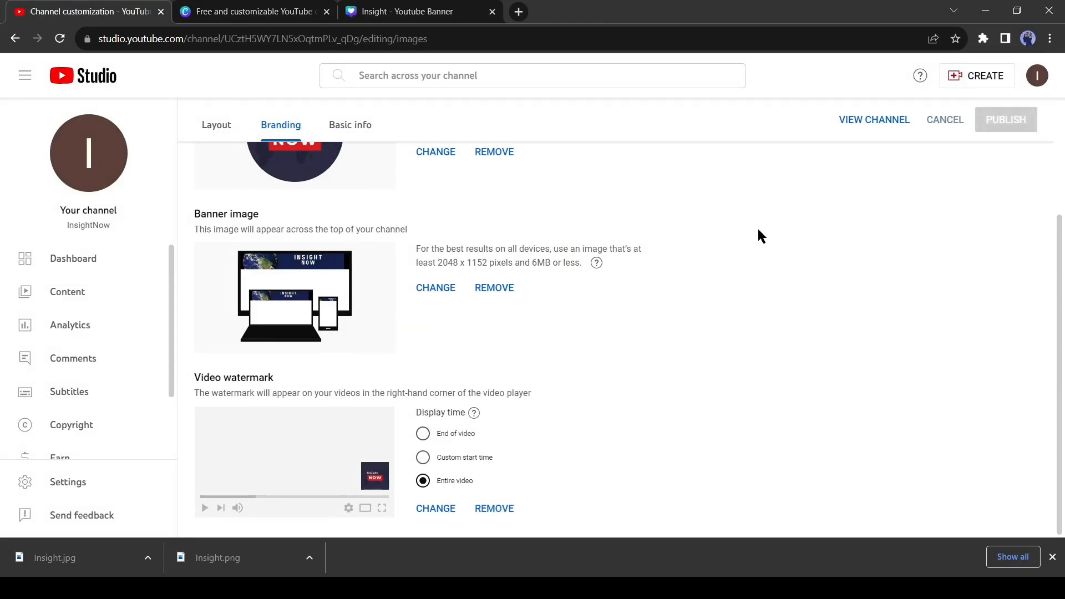
pyautogui.click(590, 524)
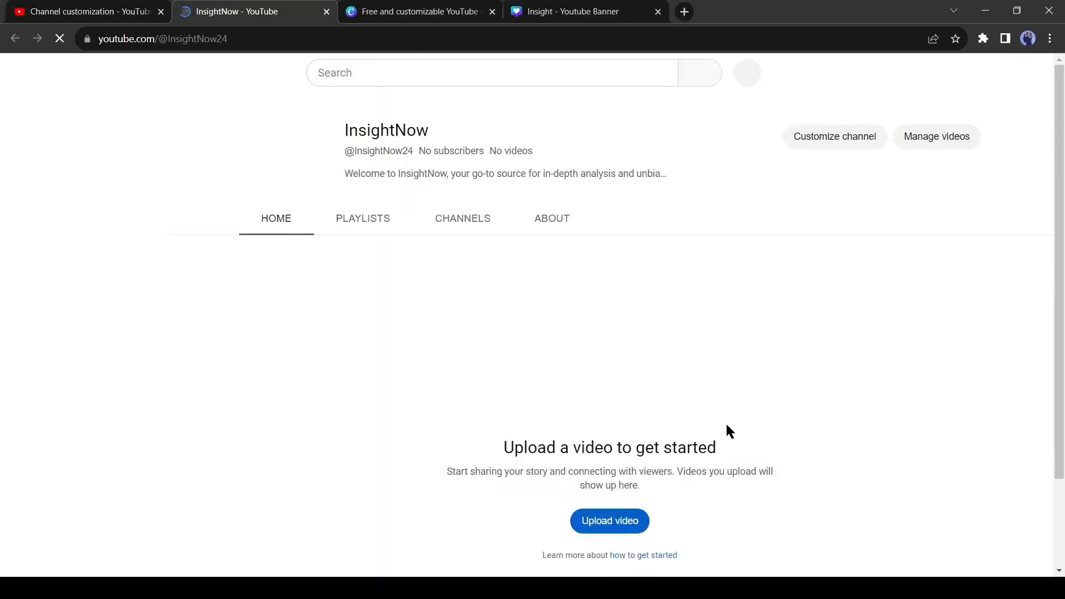
pyautogui.scroll(-2, 428, 426)
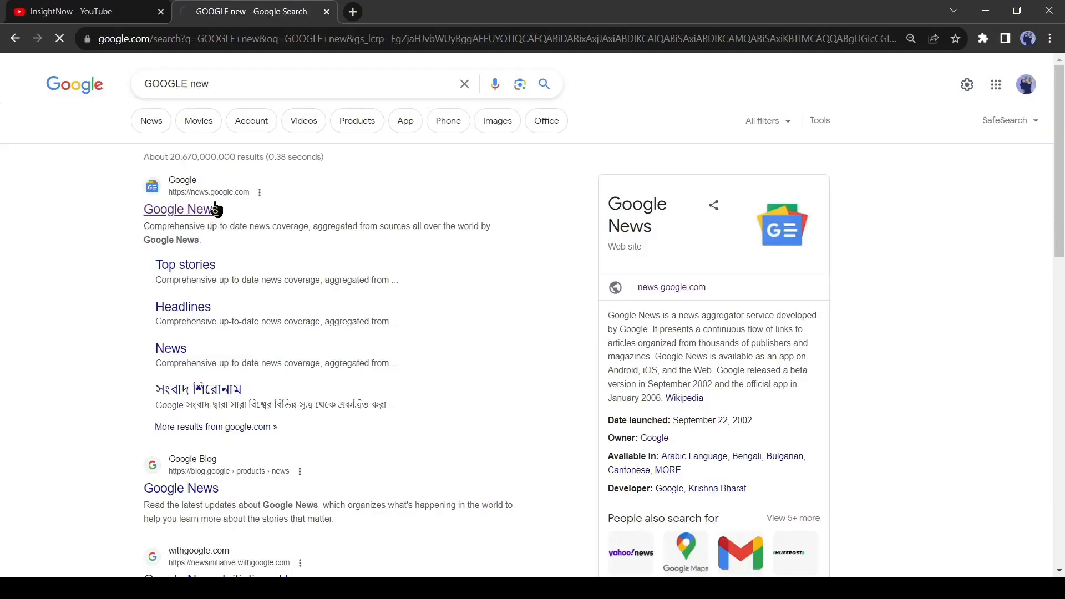
# Step: Open Google News from the search results and open the article about Biden announcing steps against extreme heat
pyautogui.click(204, 209)
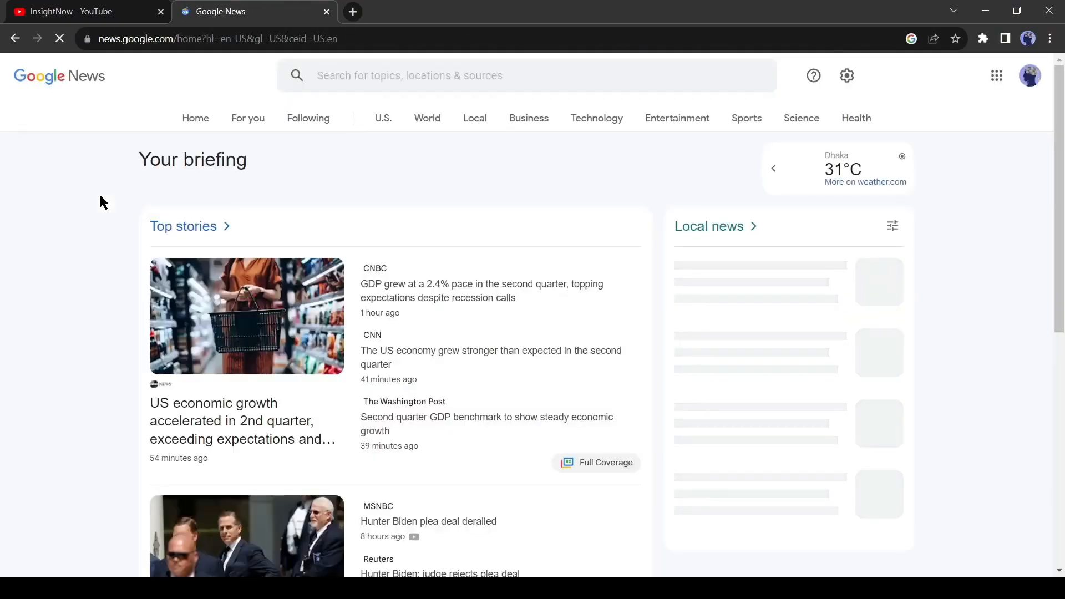
pyautogui.scroll(-15, 113, 291)
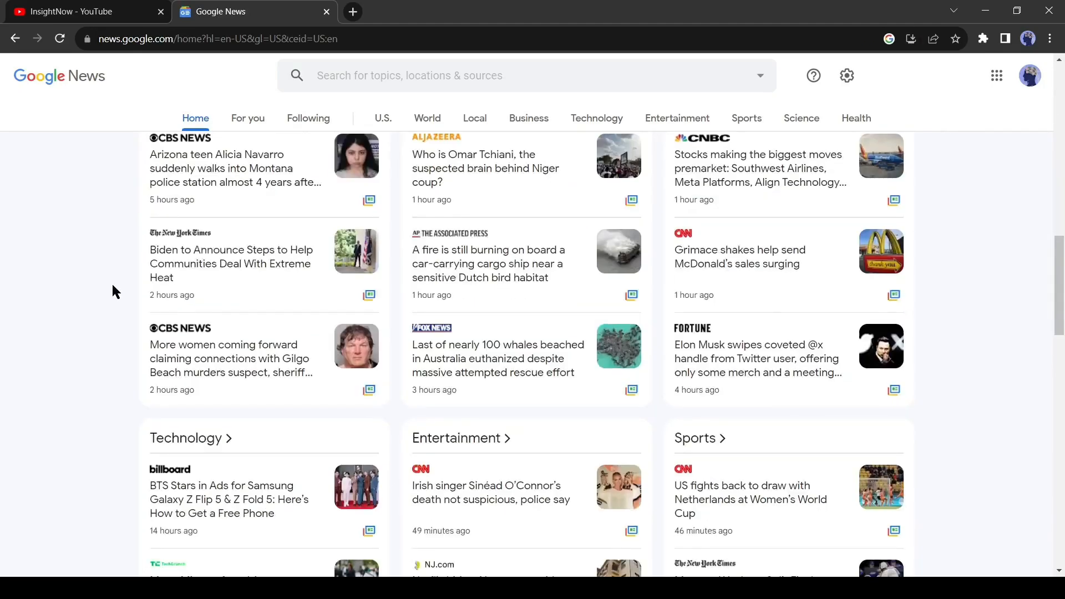
pyautogui.click(278, 249)
# Step: Copy the article's opening paragraphs into a blank Google Docs document and close the article
pyautogui.scroll(-6, 355, 273)
pyautogui.moveTo(357, 274); pyautogui.dragTo(674, 477)
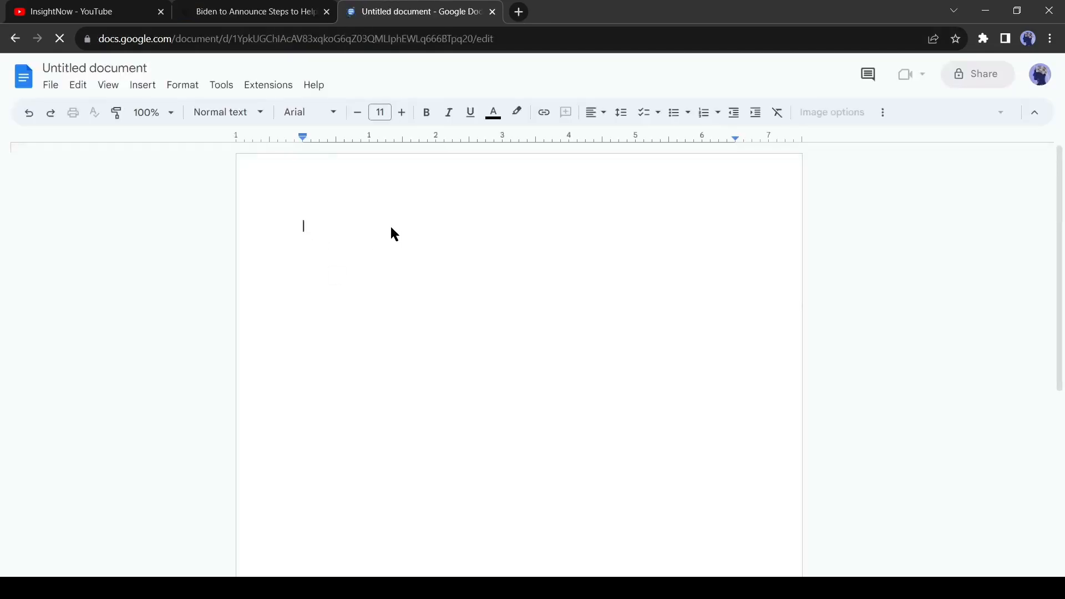
pyautogui.write('President Biden will announce new measures on Thursday aimed at helping communities across the country deal with extreme weather, as rising temperatures scorch much of the country and amplify alarms about the climate crisis.  The announcement, to be made in an auditorium on the White House grounds, will come on a day when the National Weather Service is warning that temperatures in the nation’s capital could hit triple digits for the first time in nearly seven years. White House officials said the new measures would include funding to improve weather prediction, grants to help ensure clean drinking water across the West and protections for workers who are most vulnerable to heat deaths.  Those types of measures — trying to adapt to the effects of global warming rather than dealing with its source — illustrate Mr. Biden’s bind on the climate. Even as heat waves smash temperature records on three continents and some members of his own party have called for him to be more aggressive in blocking fossil fuel projects, he faces a Congress that is hostile to climate legislation.  In a news briefing on Wednesday, Karine Jean-Pierre, the White House press secretary, said the new measures would build on what she called an "aggressive and ambitious climate agenda."')
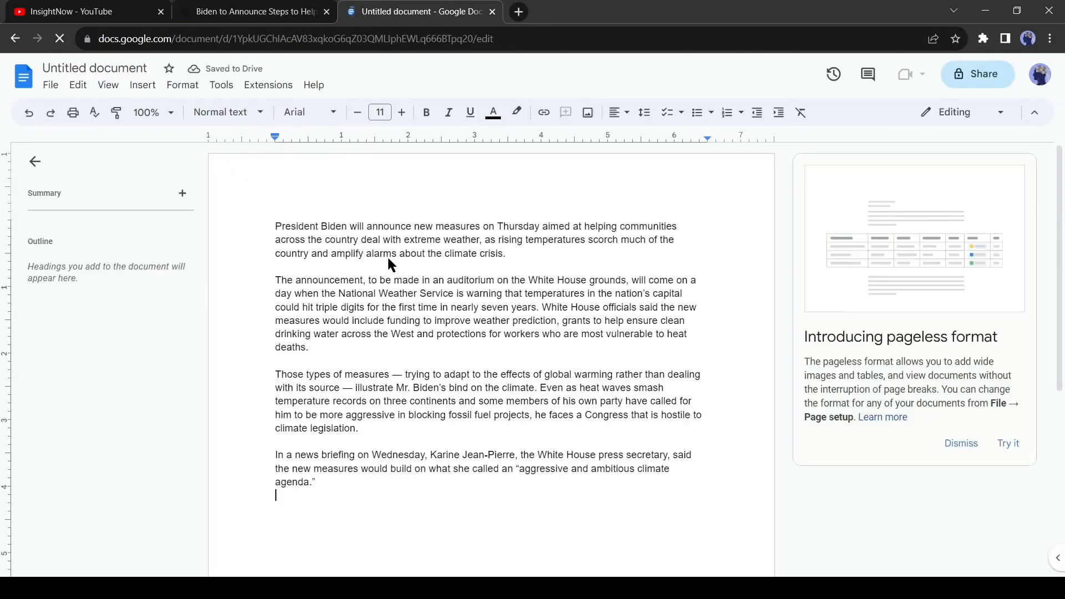
pyautogui.click(293, 17)
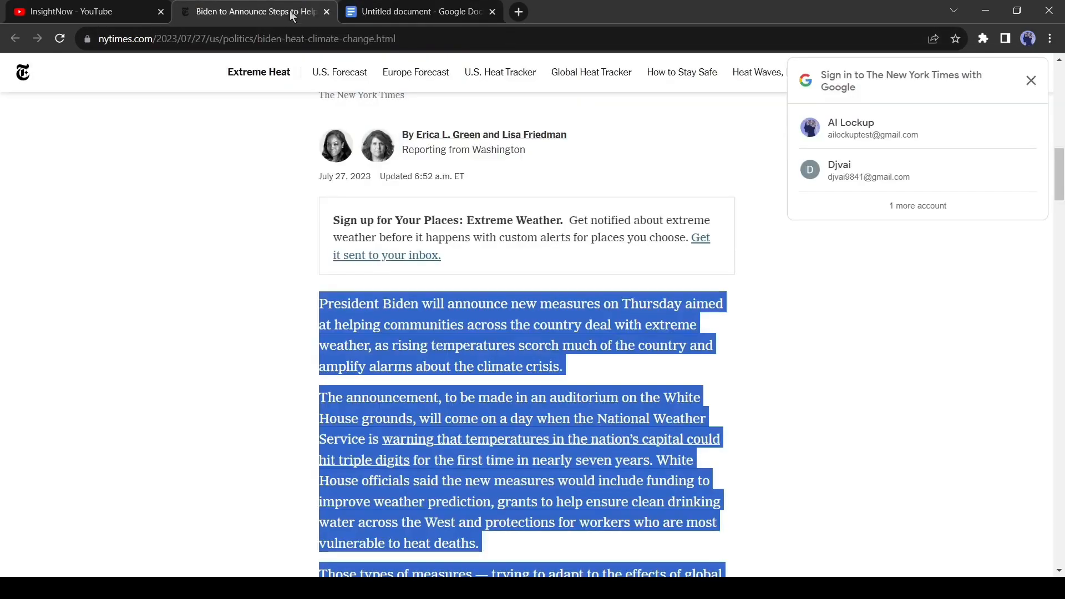
pyautogui.click(326, 12)
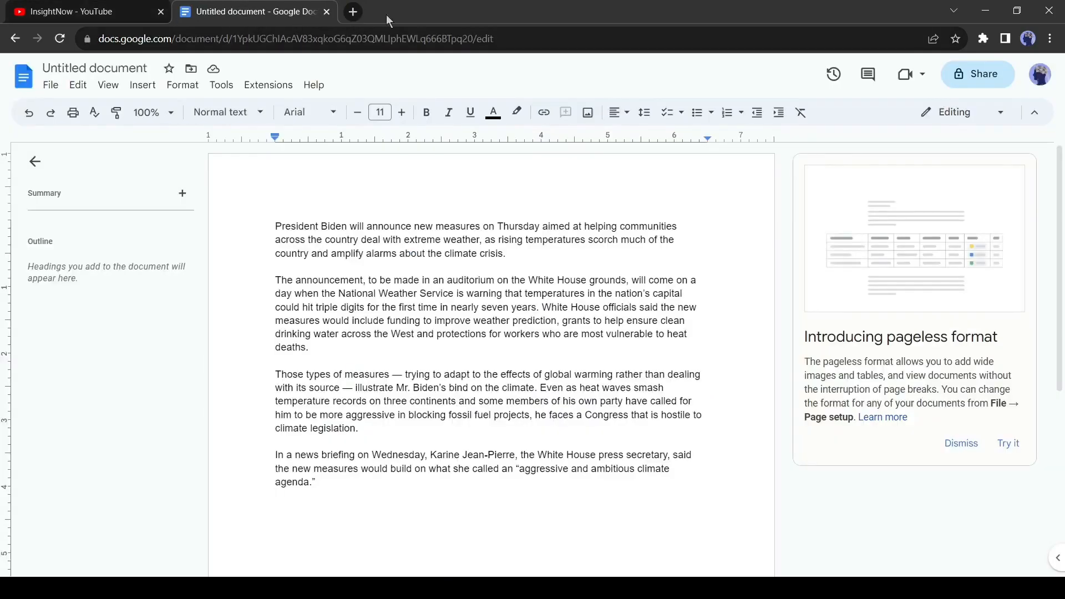
# Step: Open heygen.com in a new browser tab and dismiss the promotional banner
pyautogui.click(353, 11)
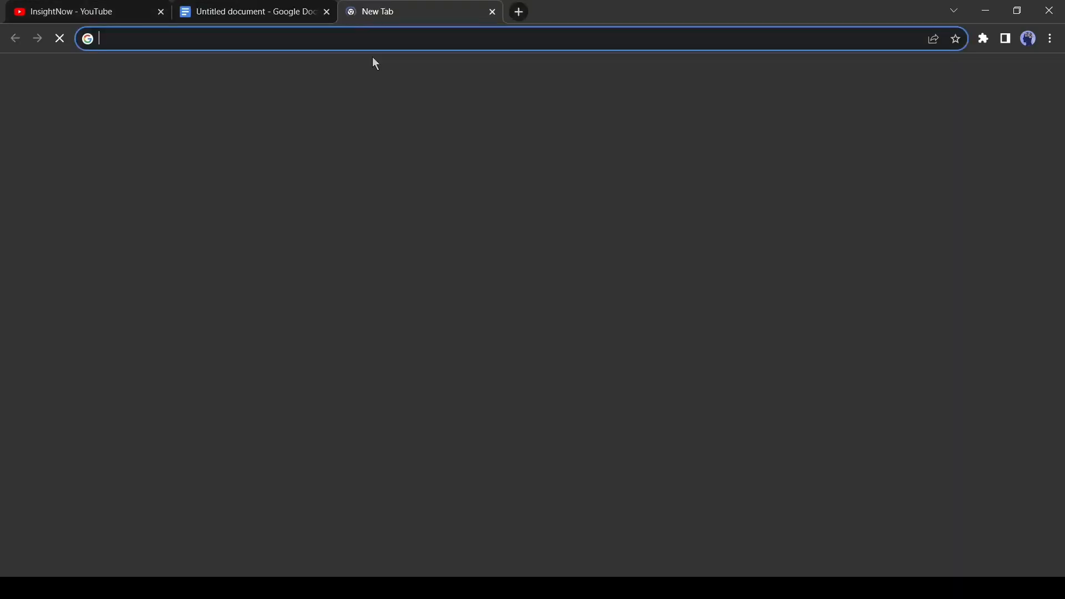
pyautogui.write('heygen.com')
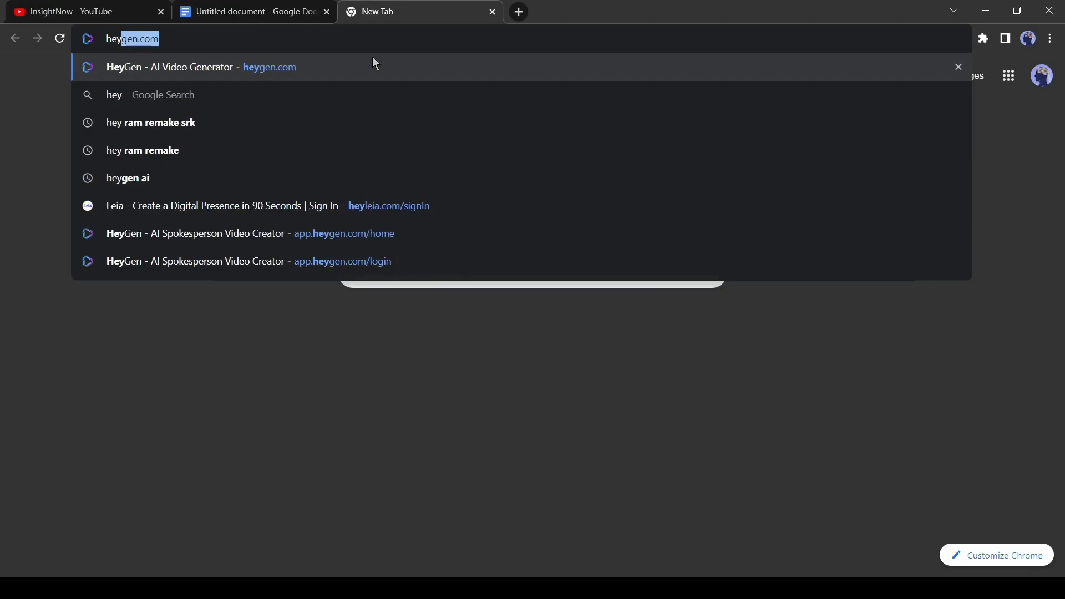
pyautogui.press('Return')
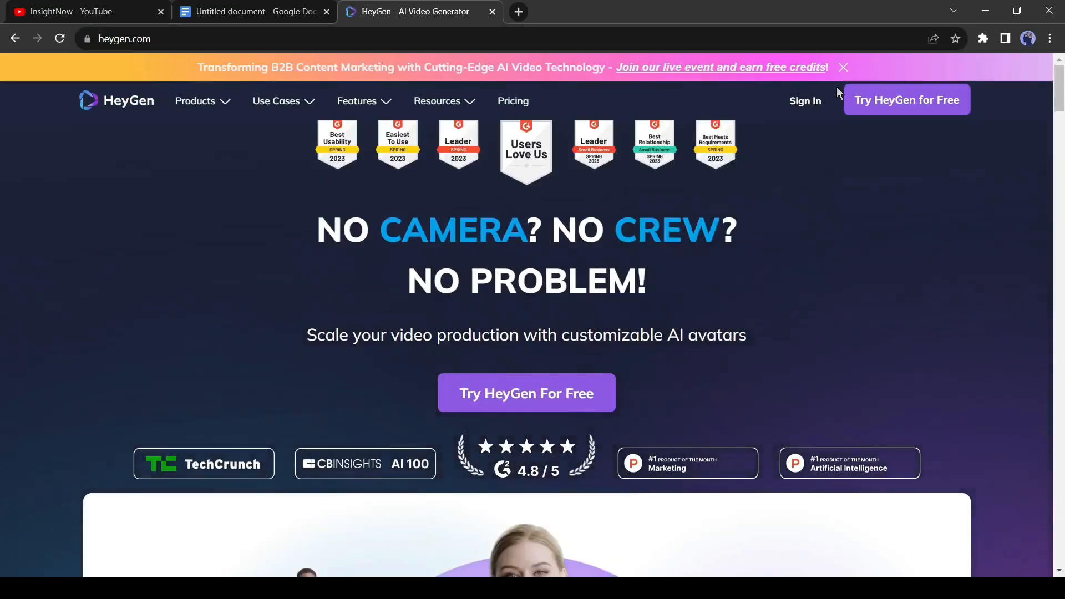
pyautogui.click(843, 67)
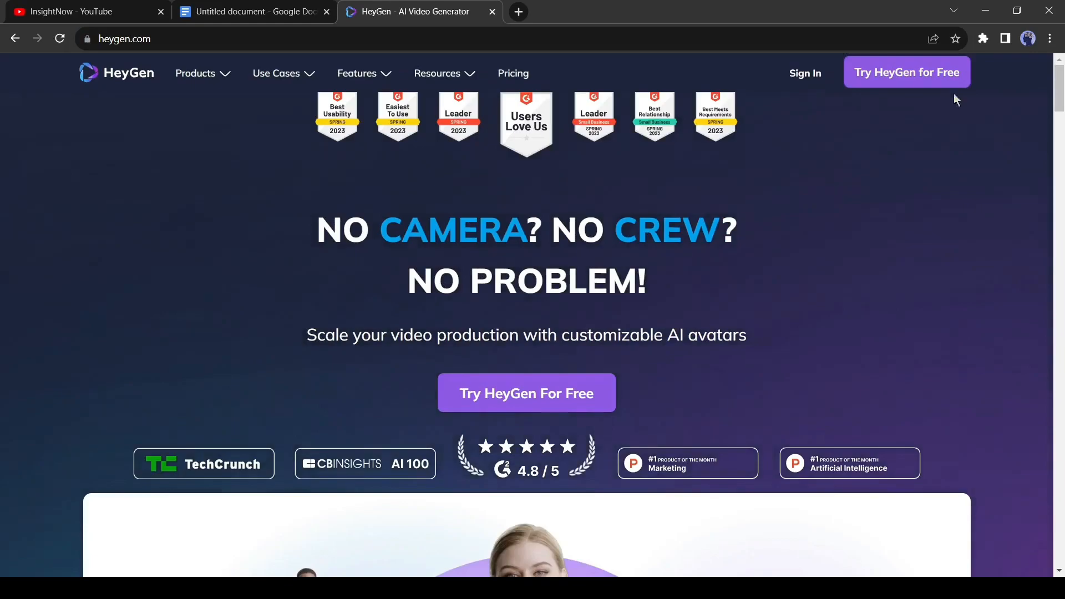
# Step: Launch HeyGen's free web app, sign in and show the remaining video creation options on its home page
pyautogui.click(898, 89)
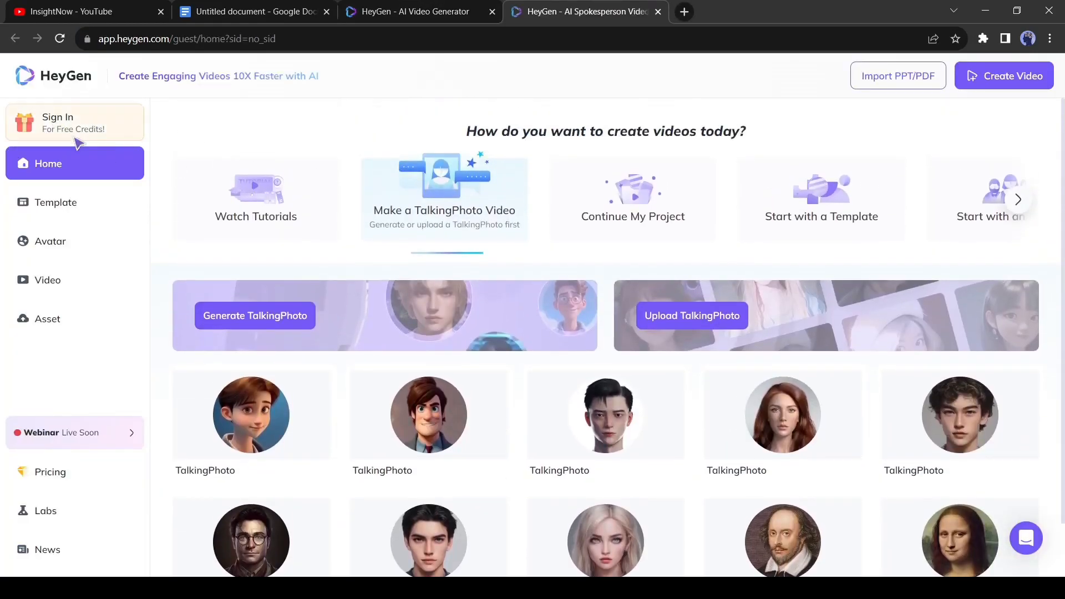
pyautogui.click(70, 135)
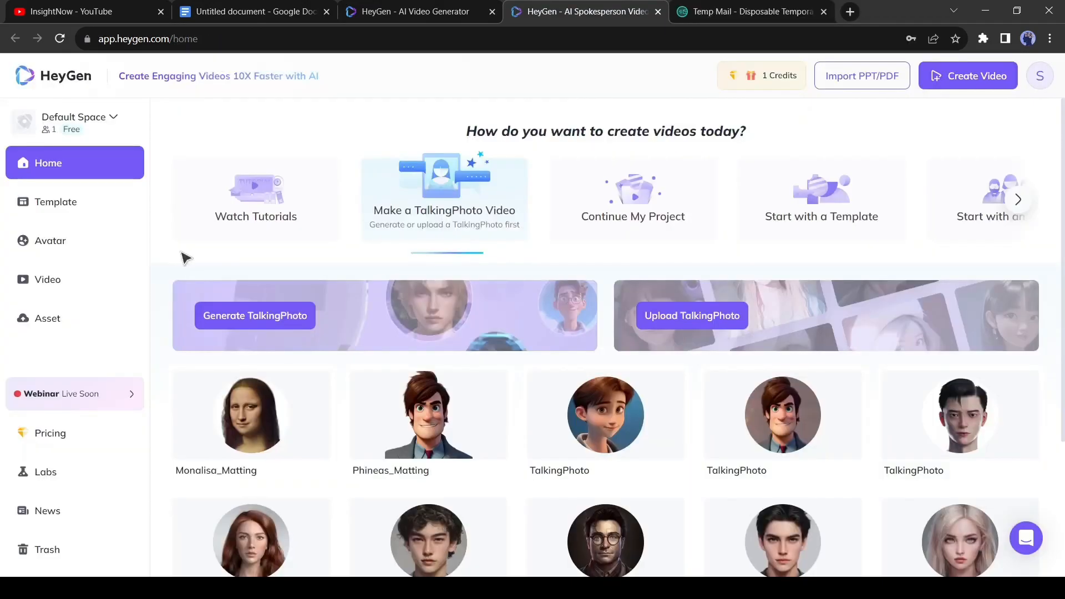
pyautogui.click(1018, 200)
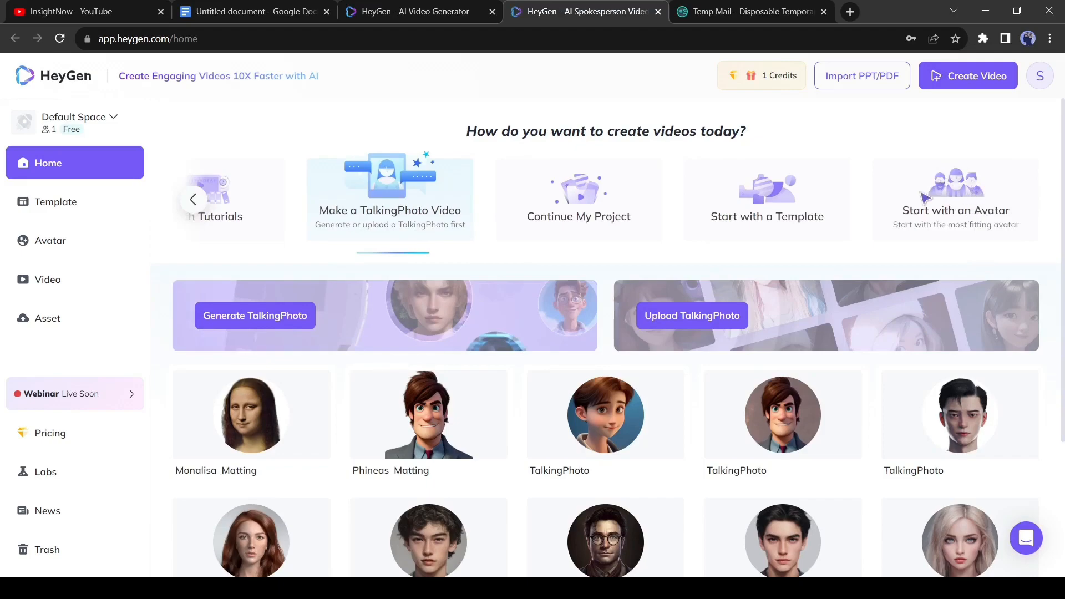
# Step: Start with an avatar, narrow the library to female business avatars and open Vera in Suit for editing
pyautogui.click(971, 195)
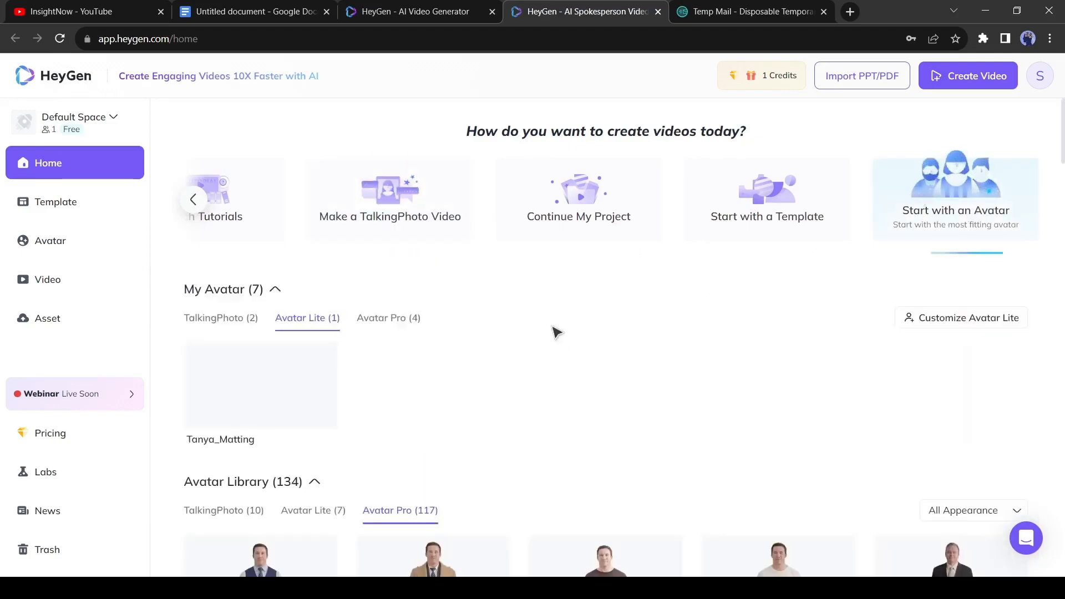
pyautogui.scroll(-5, 554, 331)
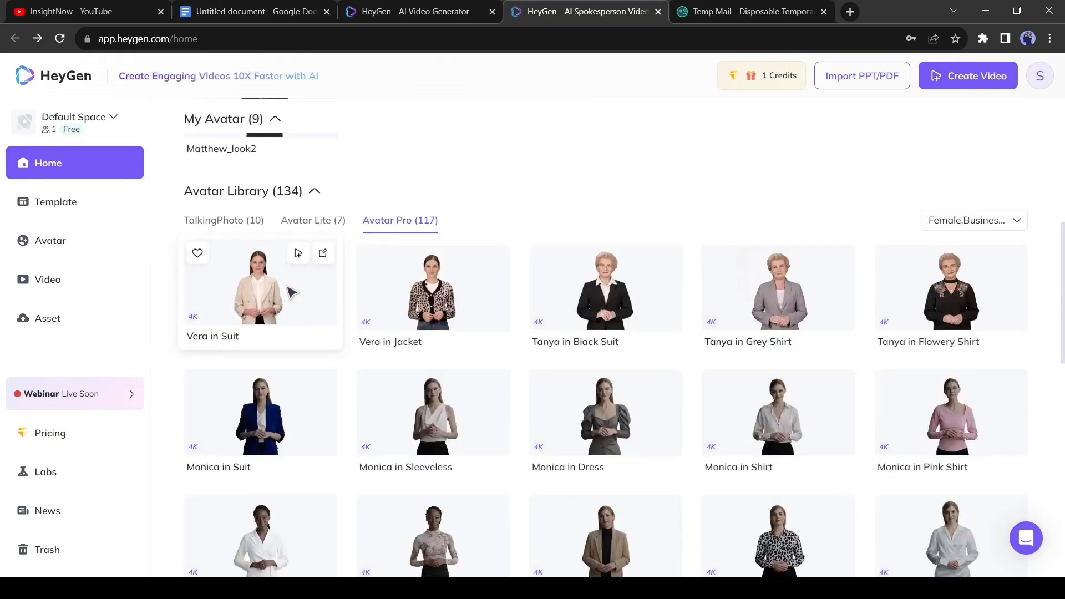
pyautogui.click(290, 290)
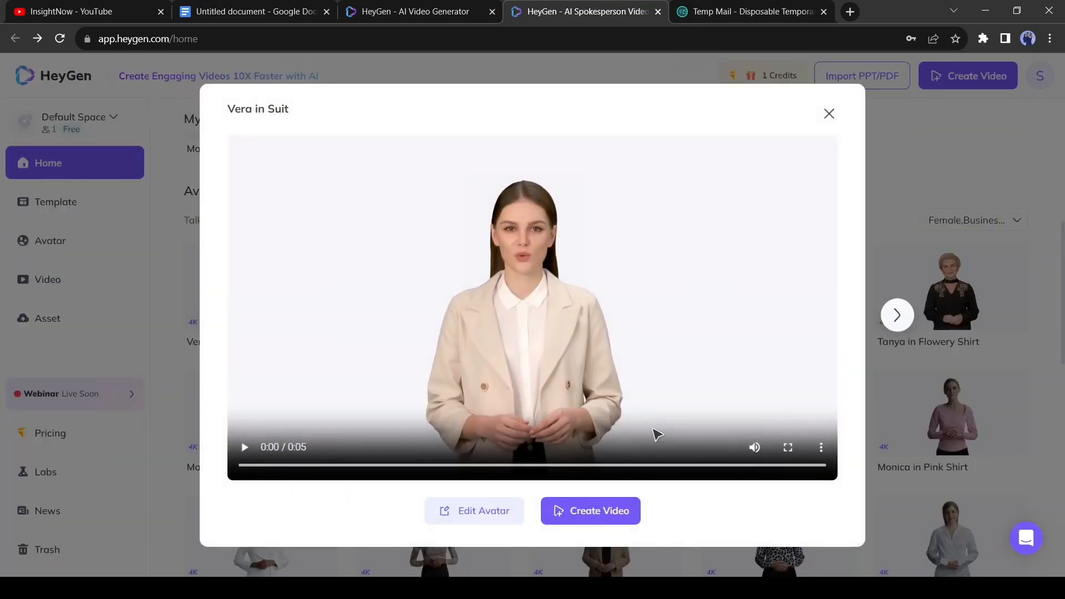
pyautogui.click(474, 510)
# Step: Explore Vera's AI outfit and FaceSwap options, keep the beige suit look and save it as a new avatar
pyautogui.click(1027, 274)
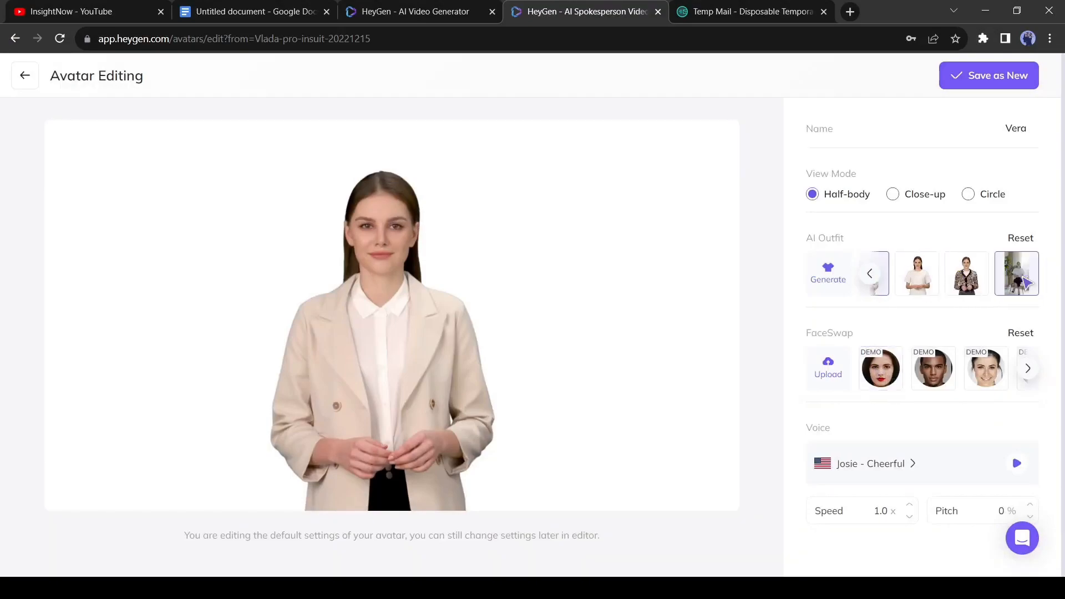
pyautogui.click(880, 377)
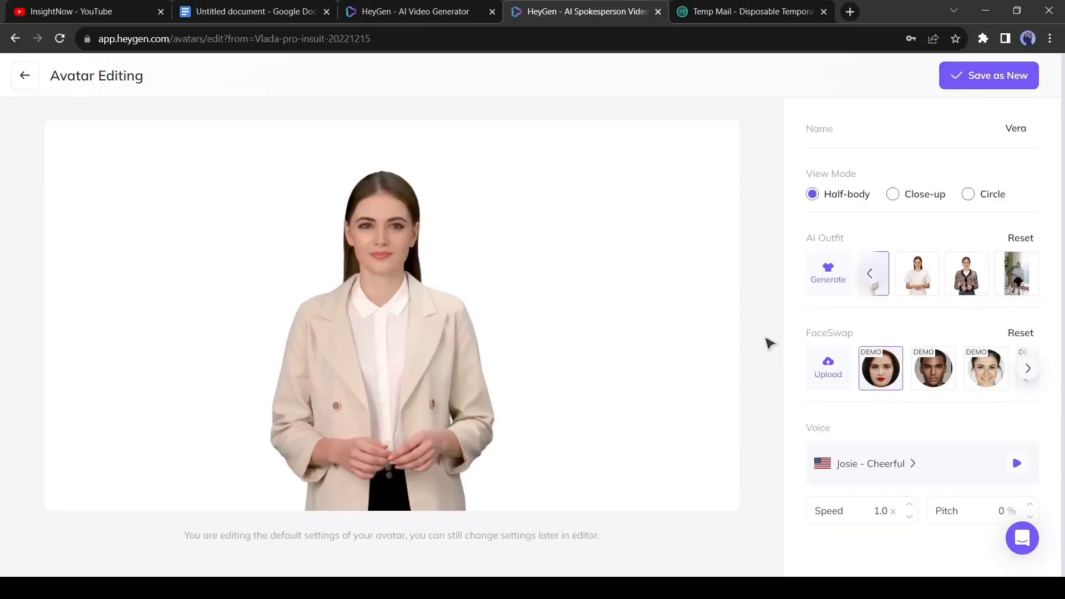
pyautogui.click(825, 370)
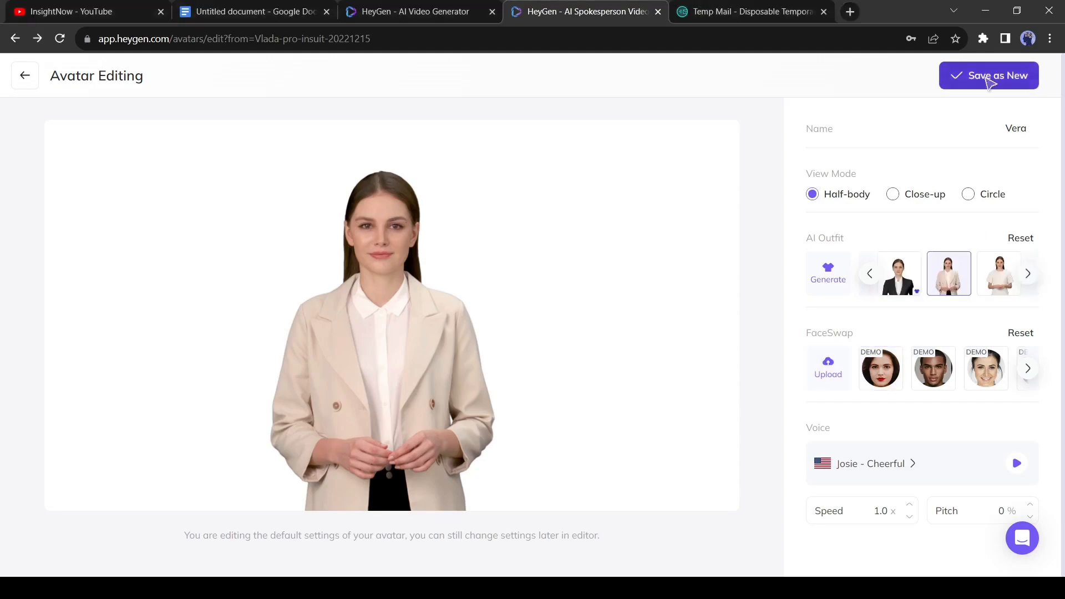
pyautogui.click(987, 78)
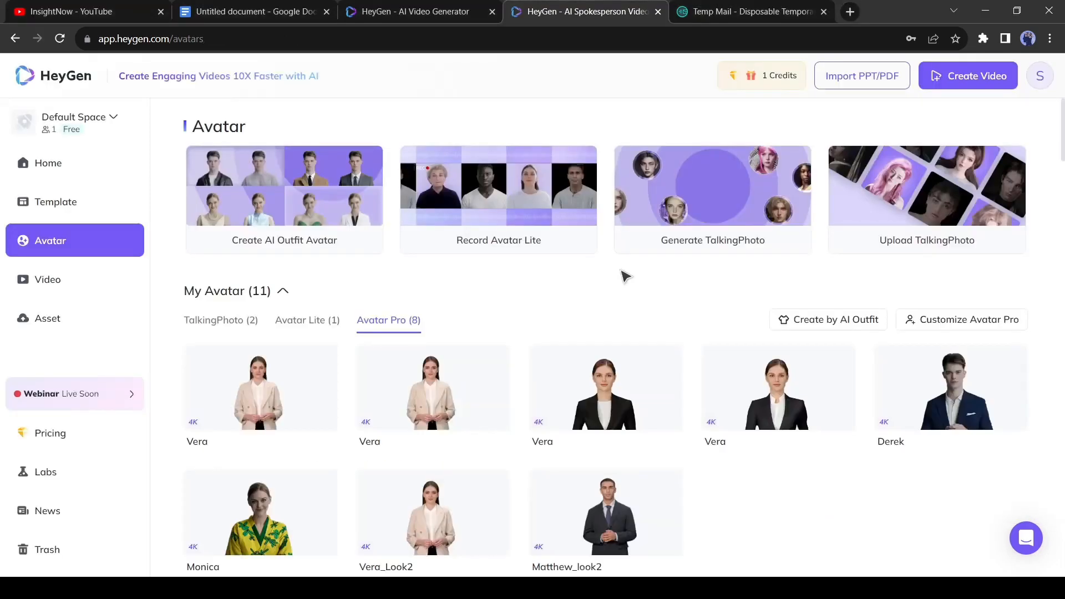
# Step: Create a landscape video from the newly saved Vera avatar in the beige suit
pyautogui.scroll(-1, 721, 508)
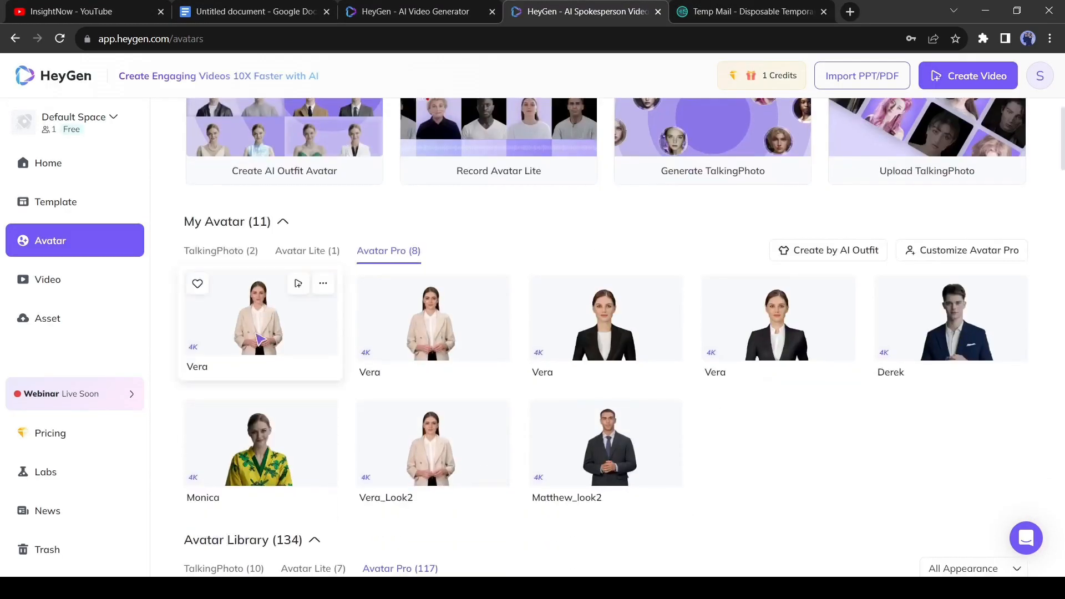
pyautogui.click(260, 339)
pyautogui.moveTo(582, 511)
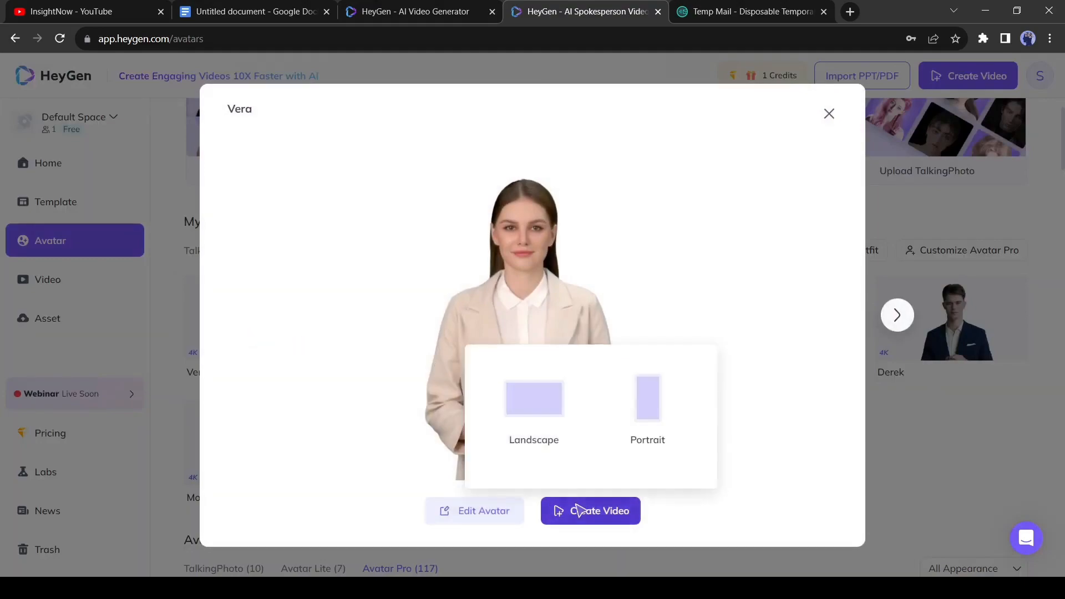
pyautogui.click(559, 375)
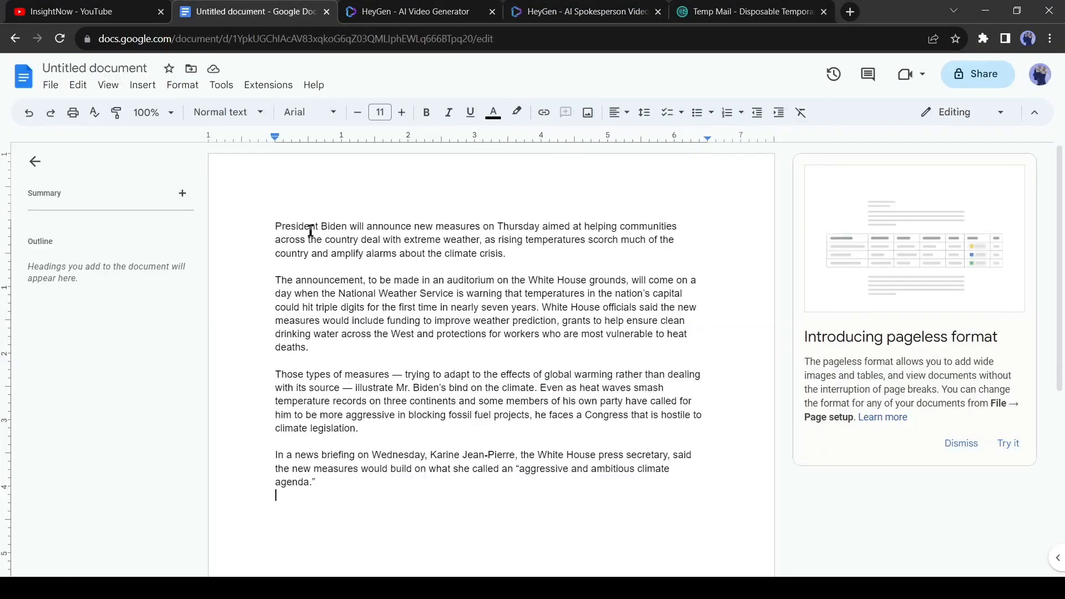
# Step: Replace the video's script with the Google Docs document's first paragraph and set the voice speed to 0.8x
pyautogui.moveTo(311, 230); pyautogui.dragTo(509, 252)
pyautogui.hotkey('ctrl', 'c')
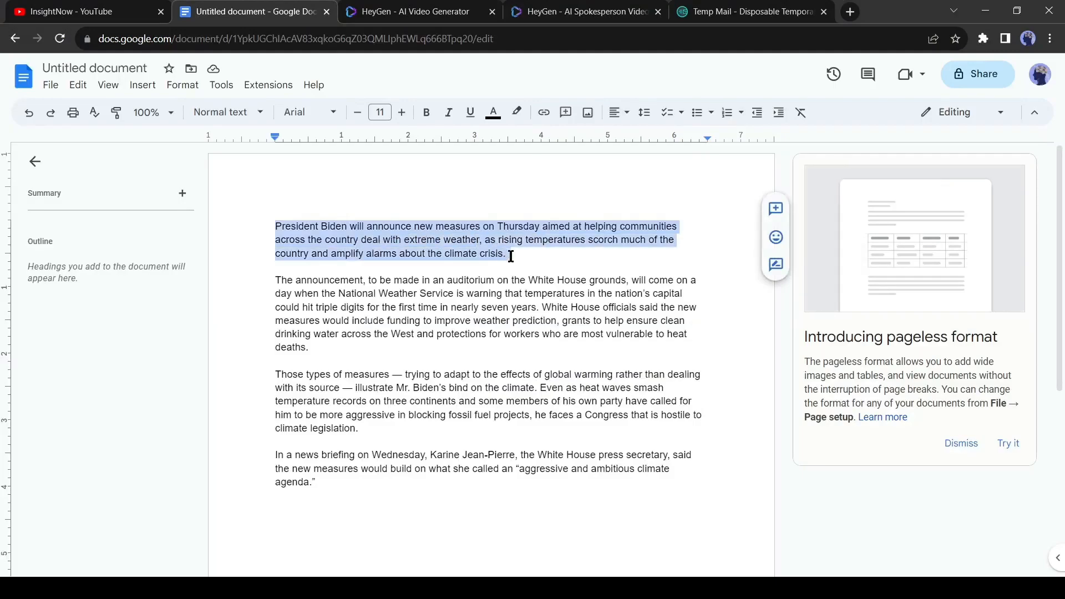
pyautogui.click(594, 14)
pyautogui.click(444, 361)
pyautogui.hotkey('ctrl', 'a')
pyautogui.hotkey('ctrl', 'v')
pyautogui.click(960, 407)
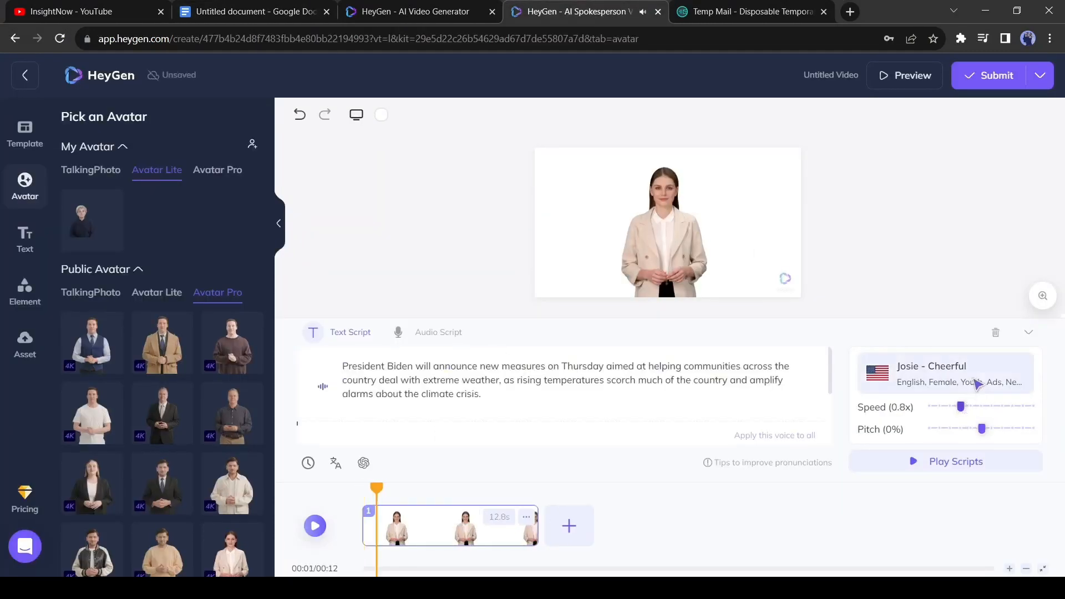
# Step: Change the AI voice to Jenny - Professional and submit the video for rendering
pyautogui.click(943, 373)
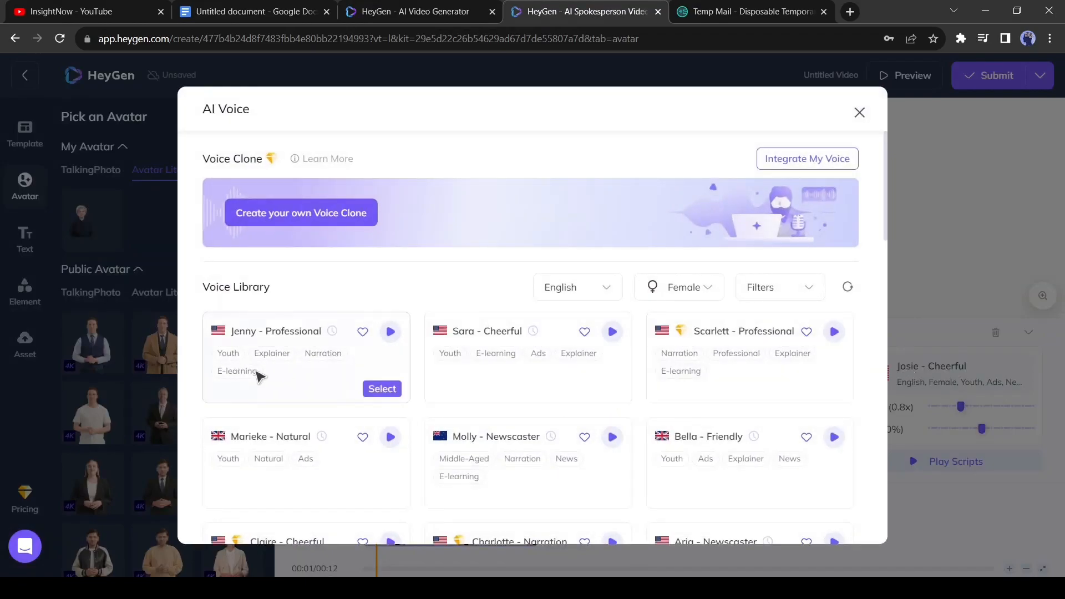
pyautogui.click(382, 389)
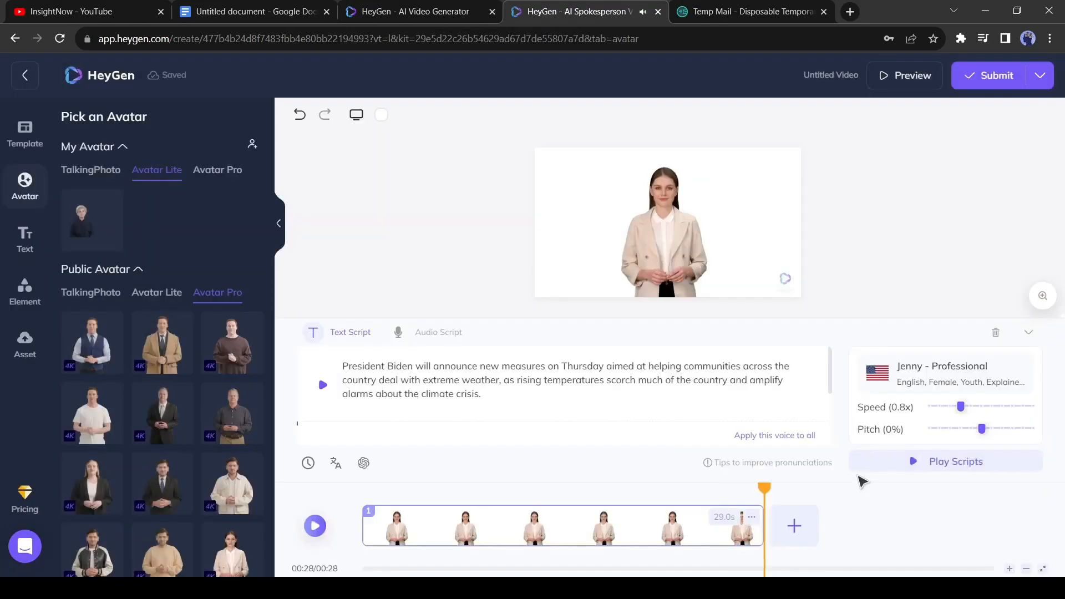
pyautogui.click(987, 79)
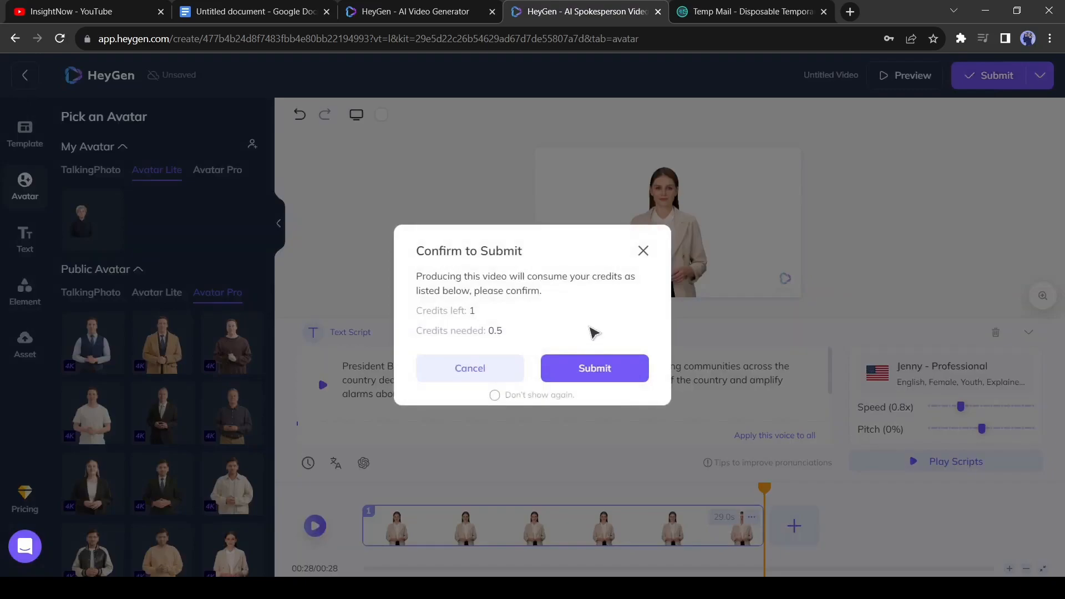
pyautogui.click(602, 368)
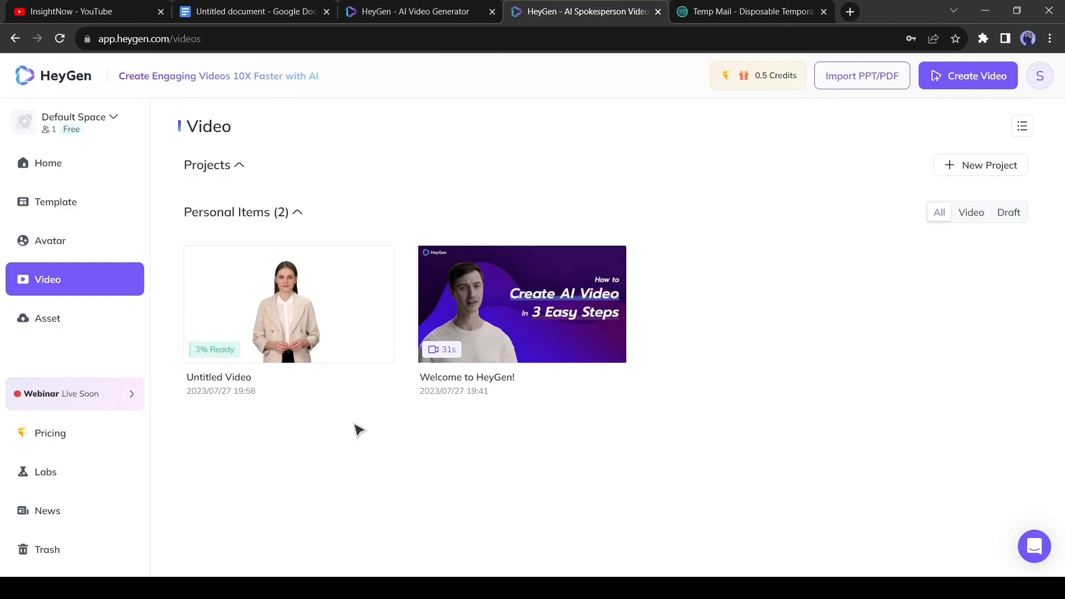
# Step: Return to the video editor and give the Vera video a solid bright green background
pyautogui.click(15, 39)
pyautogui.click(381, 115)
pyautogui.moveTo(362, 229); pyautogui.dragTo(369, 228)
pyautogui.click(439, 137)
# Step: Replace the sample script with the Google Docs text from the opening paragraph through "nearly seven years."
pyautogui.click(505, 366)
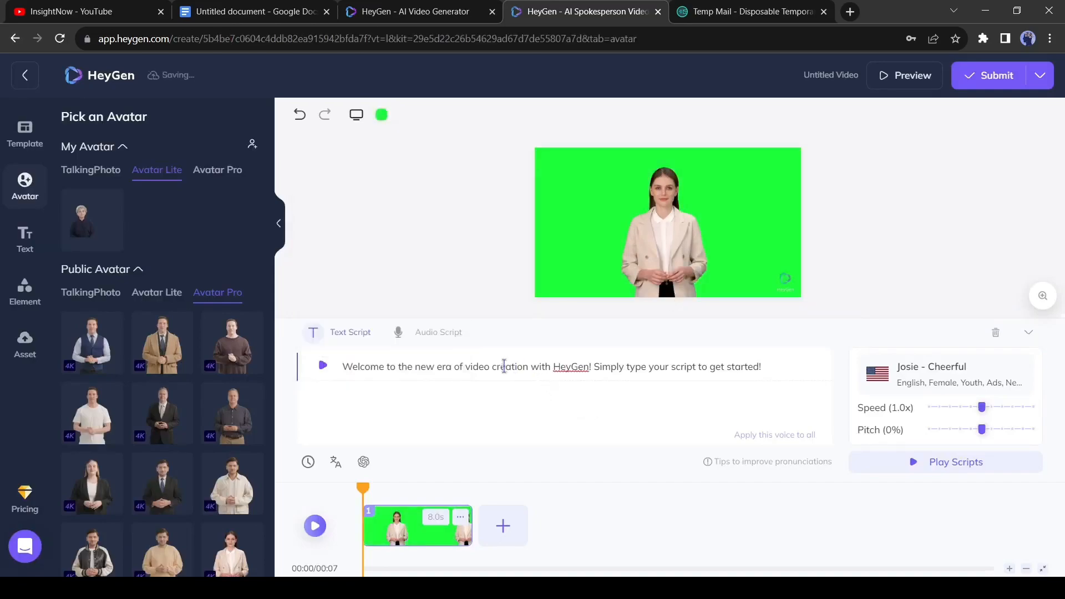
pyautogui.hotkey('ctrl', 'a')
pyautogui.press('BackSpace')
pyautogui.click(344, 14)
pyautogui.click(250, 12)
pyautogui.moveTo(275, 223); pyautogui.dragTo(544, 305)
pyautogui.hotkey('ctrl', 'c')
pyautogui.click(586, 12)
pyautogui.click(371, 367)
pyautogui.hotkey('ctrl', 'v')
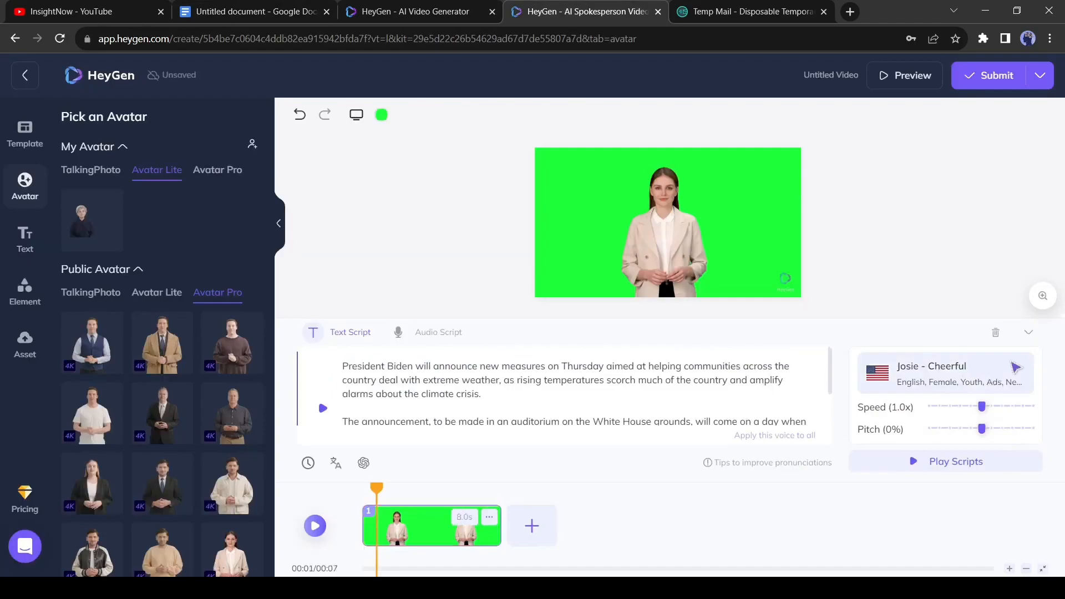
# Step: Assign the Jenny - Professional voice to the green-screen video and submit it for rendering
pyautogui.click(943, 373)
pyautogui.click(381, 388)
pyautogui.click(994, 75)
pyautogui.click(594, 366)
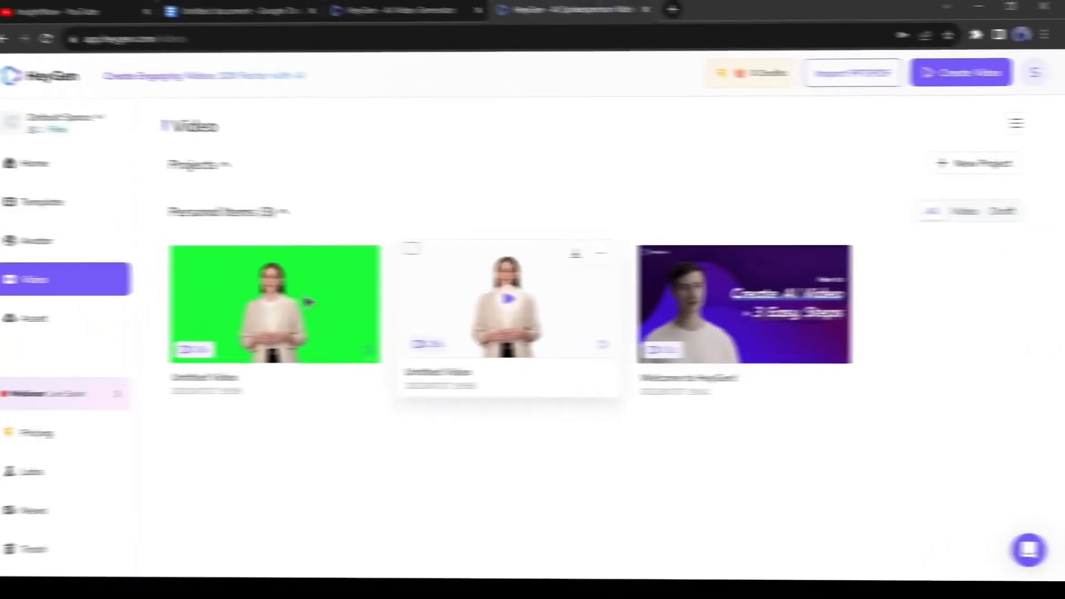
# Step: Play the rendered green-screen video, switch off its captions and download the original video at 1080P
pyautogui.click(293, 309)
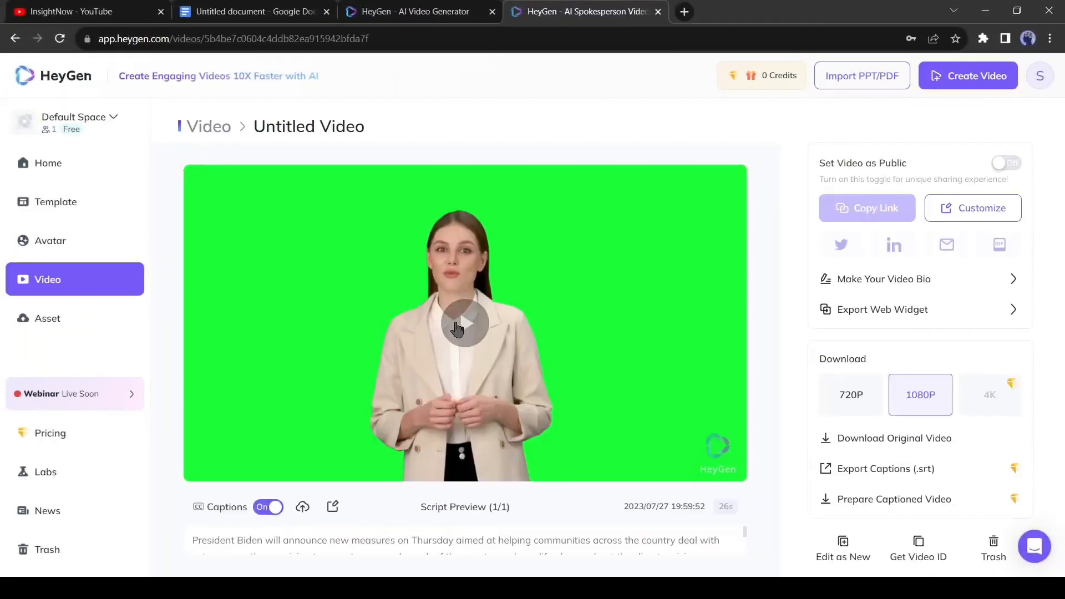
pyautogui.click(477, 328)
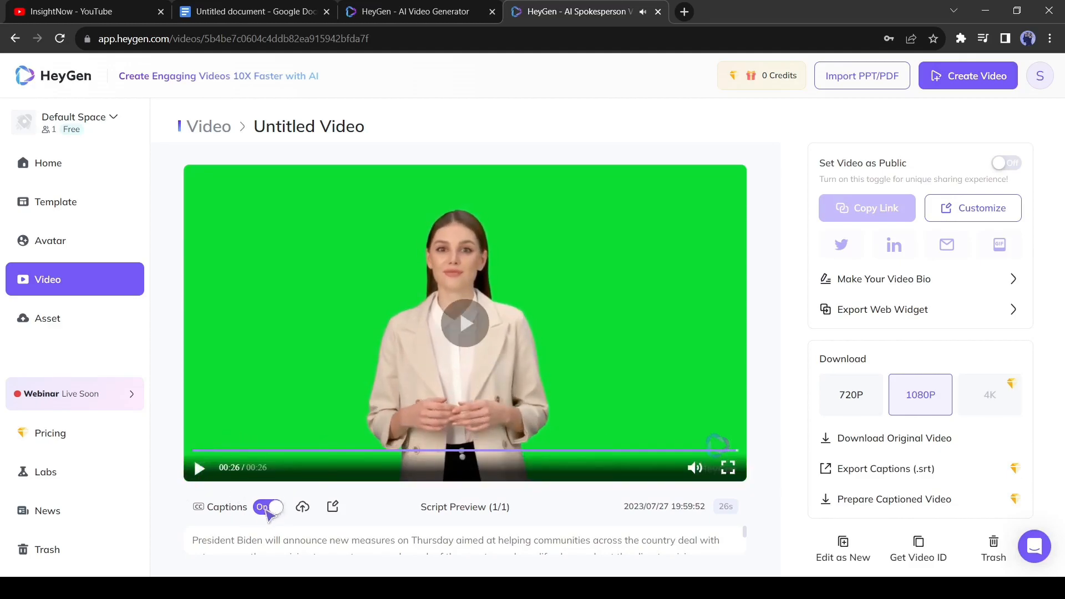
pyautogui.click(269, 507)
pyautogui.click(883, 444)
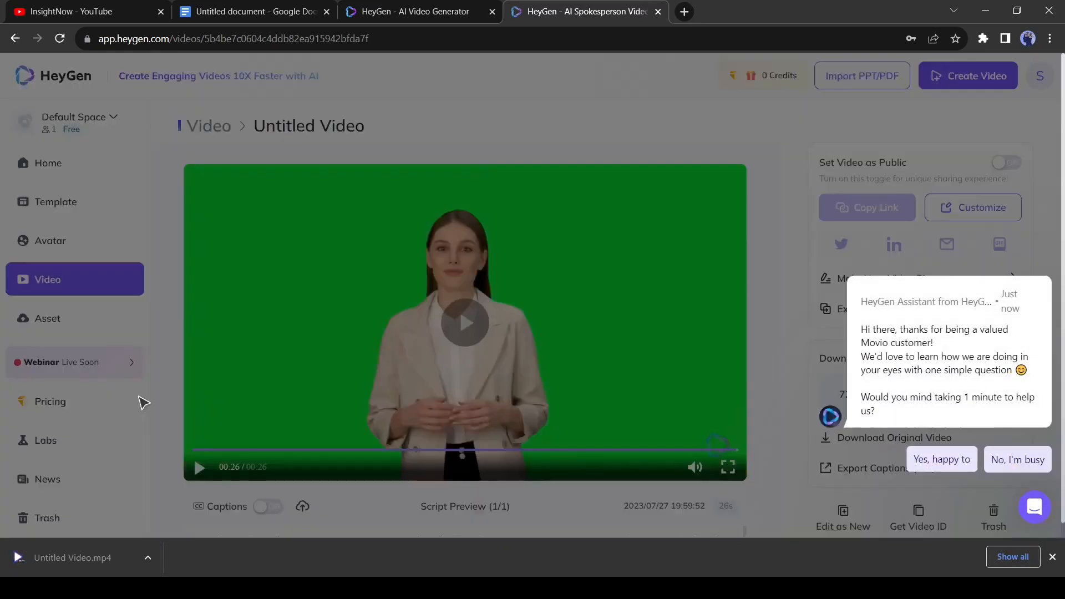
# Step: Open HeyGen's pricing plans and review what each plan includes
pyautogui.click(141, 402)
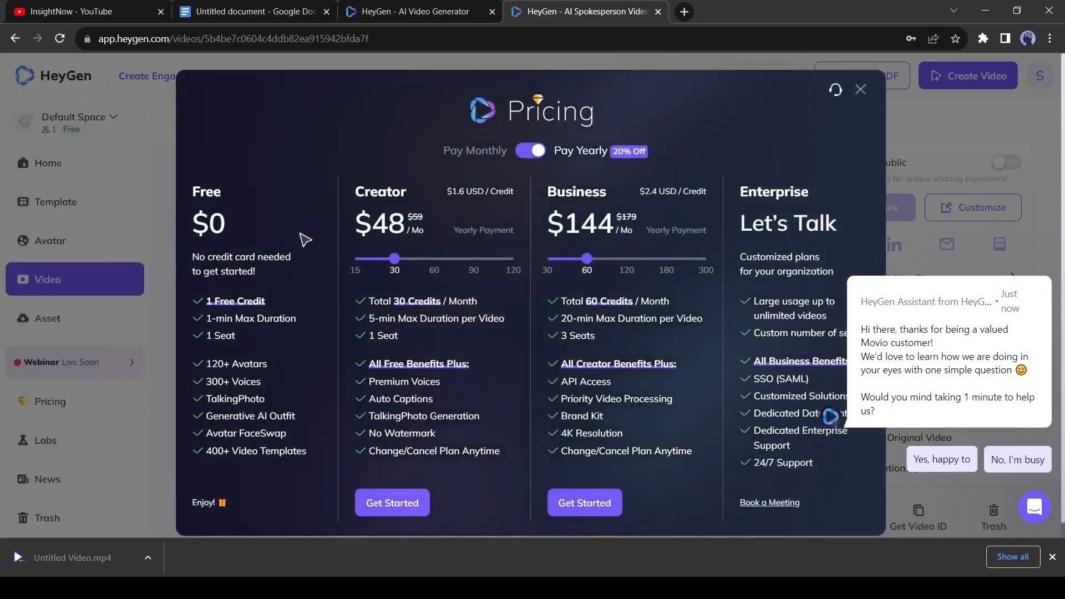
pyautogui.scroll(-1, 310, 339)
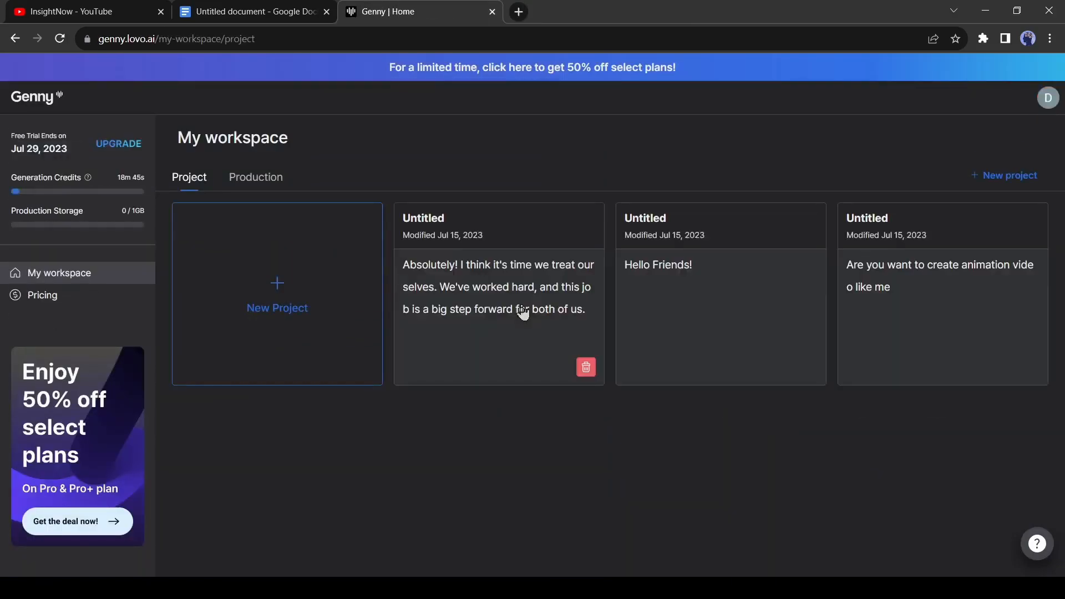
# Step: Create a new Voice Over project in Genny and delete its default speaker blocks
pyautogui.click(279, 297)
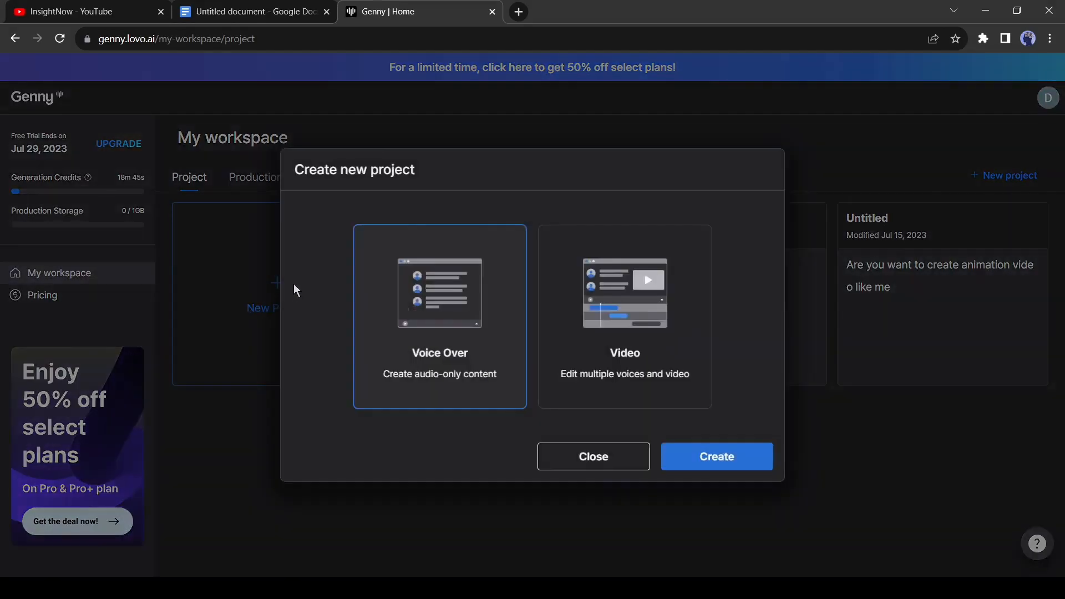
pyautogui.click(719, 458)
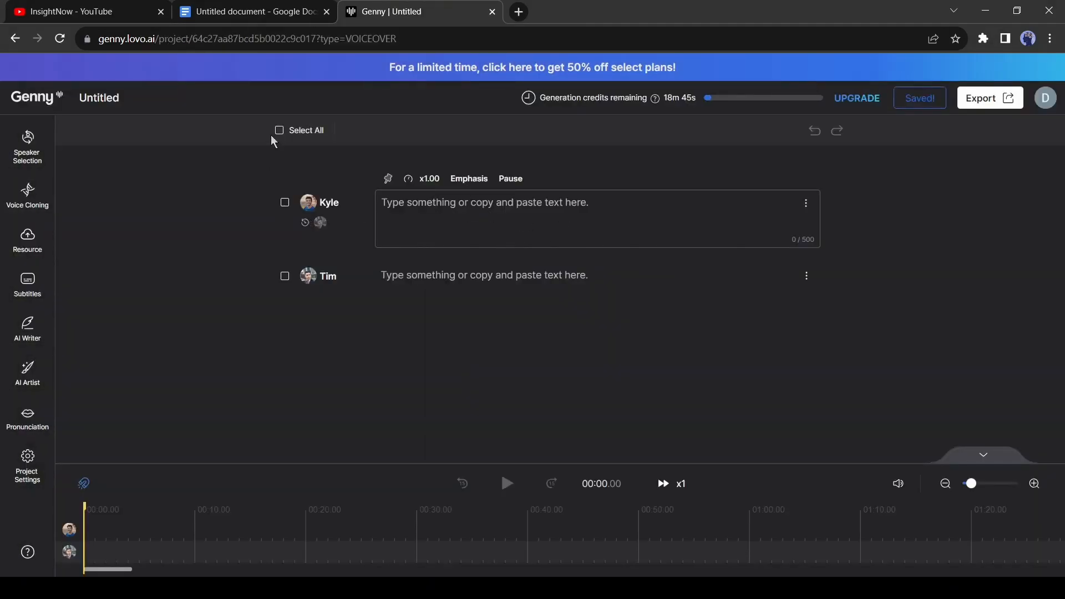
pyautogui.click(279, 131)
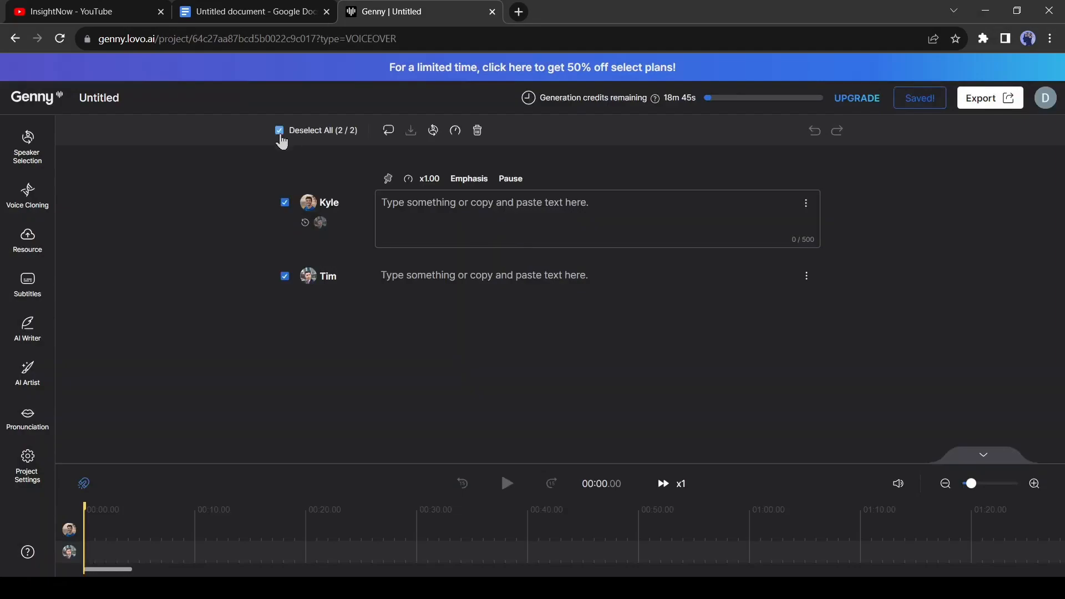
pyautogui.click(477, 130)
pyautogui.click(621, 362)
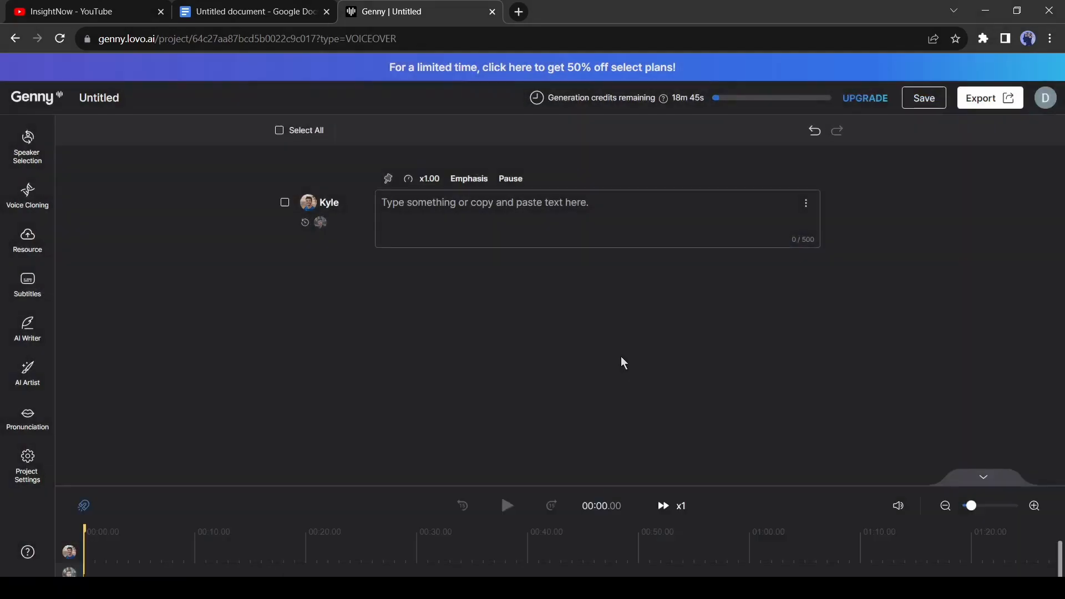
# Step: Preview the Jenna MacDonald Pro voice and assign it to the remaining text block
pyautogui.click(337, 201)
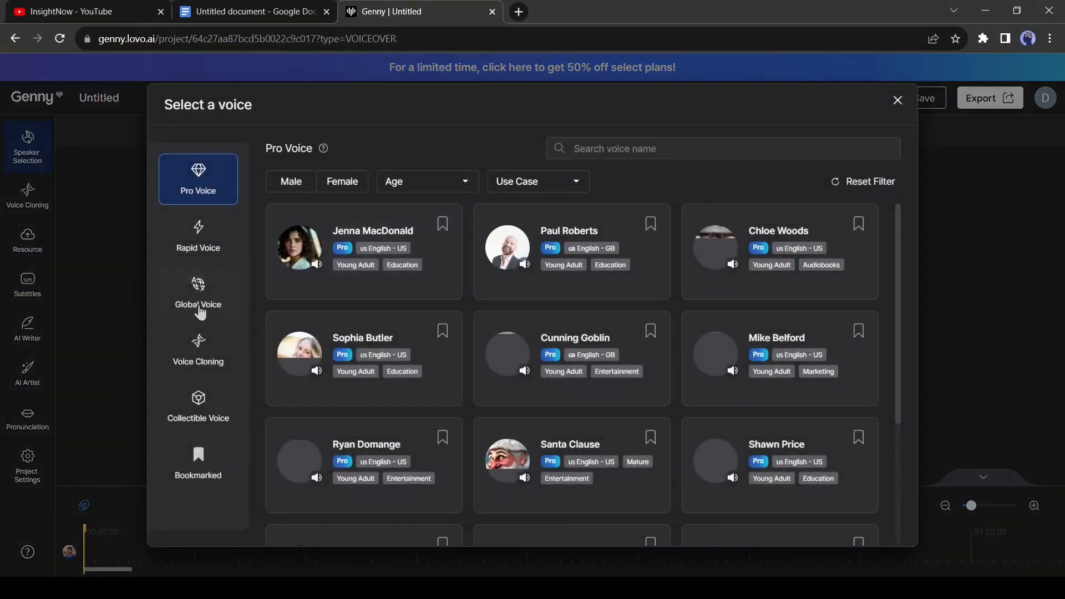
pyautogui.click(317, 256)
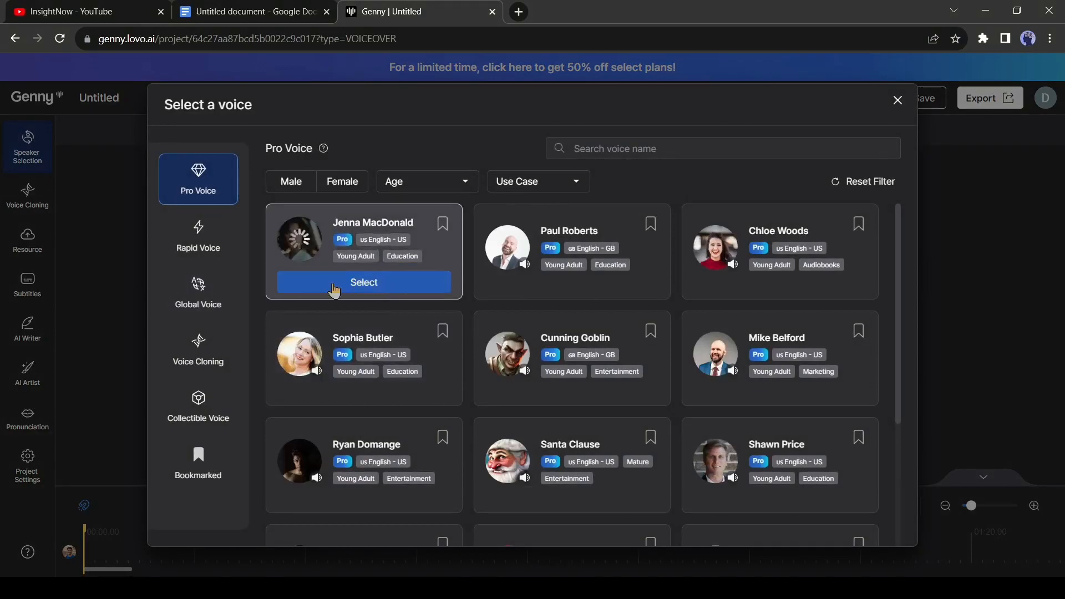
pyautogui.click(388, 284)
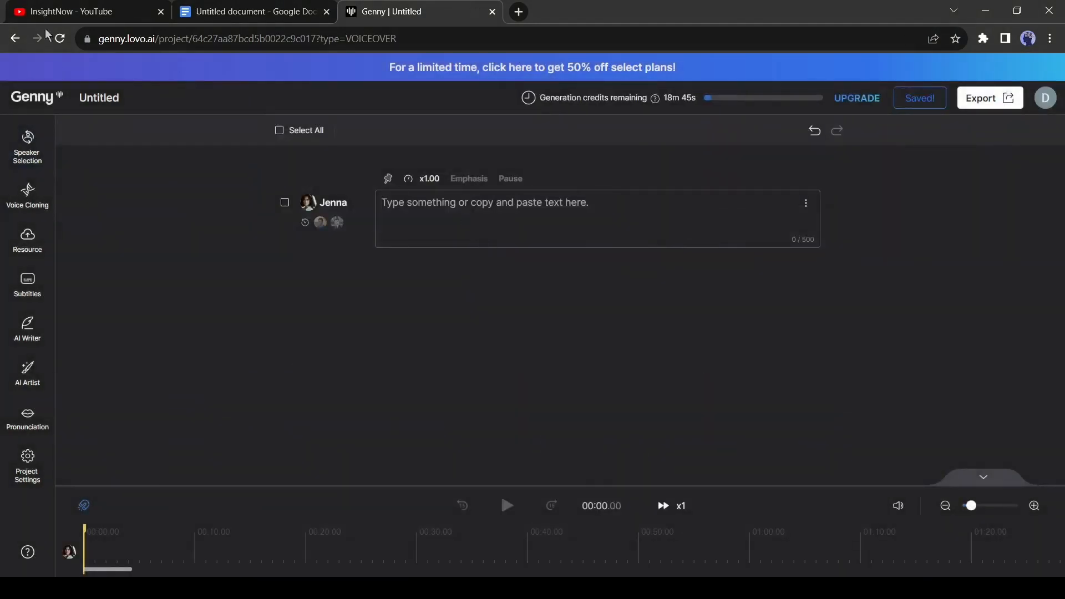
# Step: Copy the entire news script from the Google Docs document and paste it into Jenna's text block in Genny
pyautogui.click(250, 12)
pyautogui.moveTo(276, 226); pyautogui.dragTo(357, 482)
pyautogui.hotkey('ctrl', 'c')
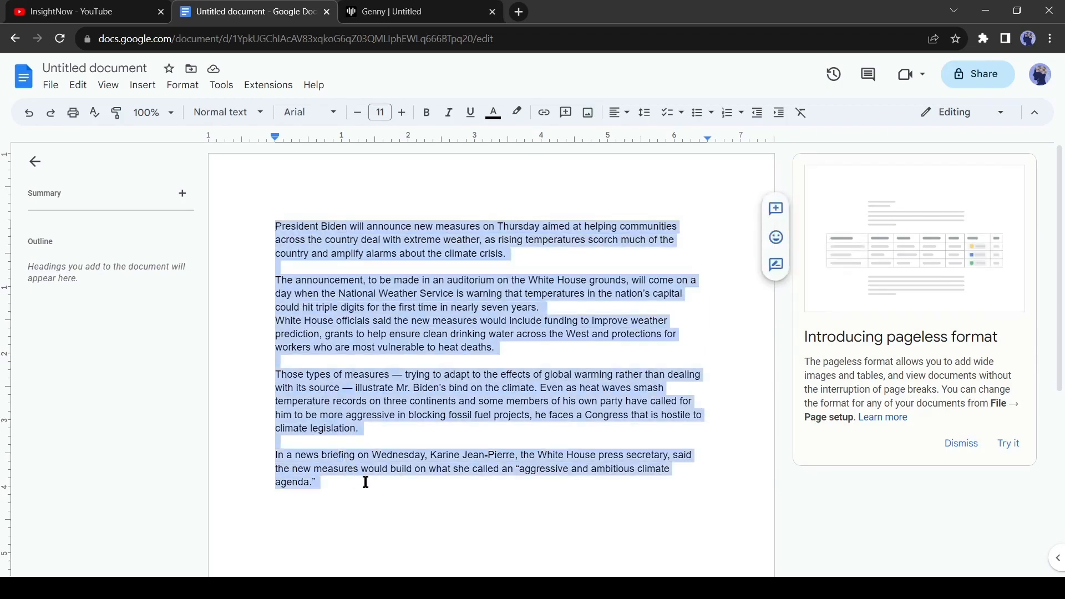
pyautogui.click(366, 12)
pyautogui.click(458, 236)
pyautogui.hotkey('ctrl', 'v')
# Step: Select all the script blocks and generate their voice-over
pyautogui.scroll(5, 362, 337)
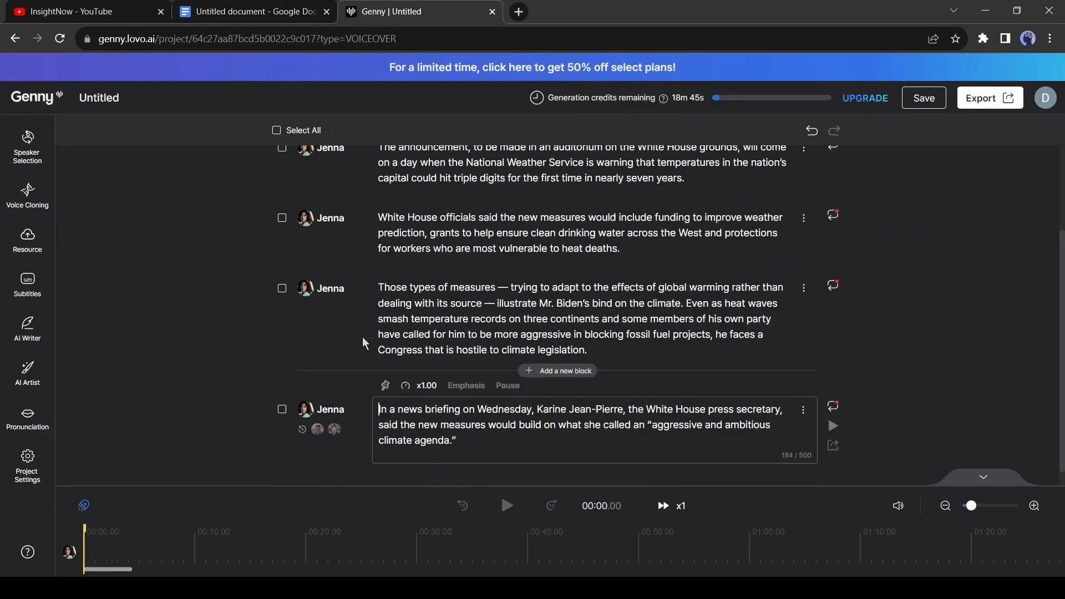
pyautogui.click(286, 134)
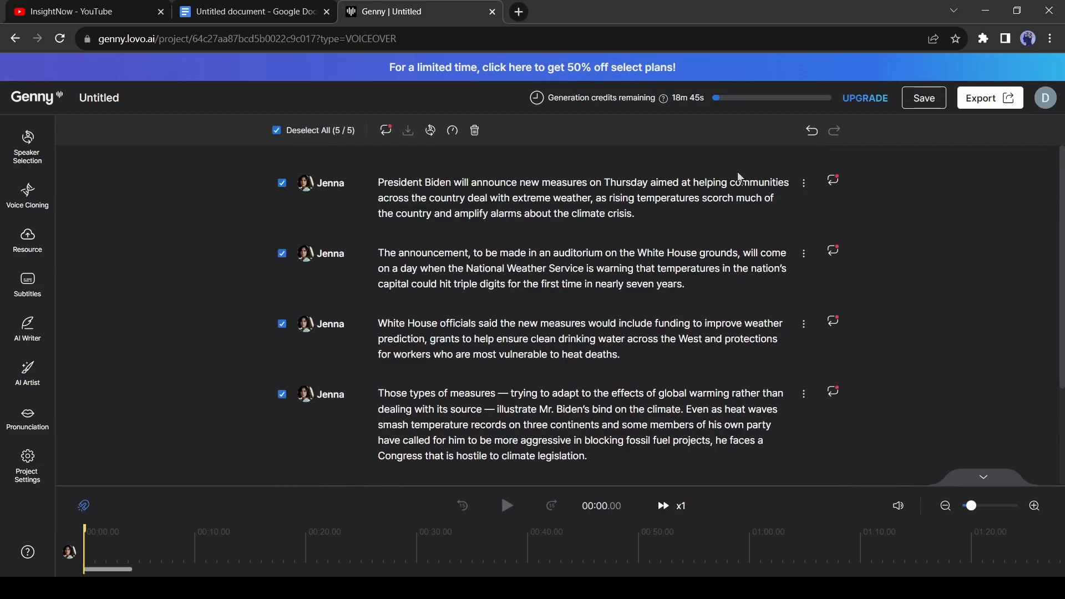
pyautogui.click(387, 131)
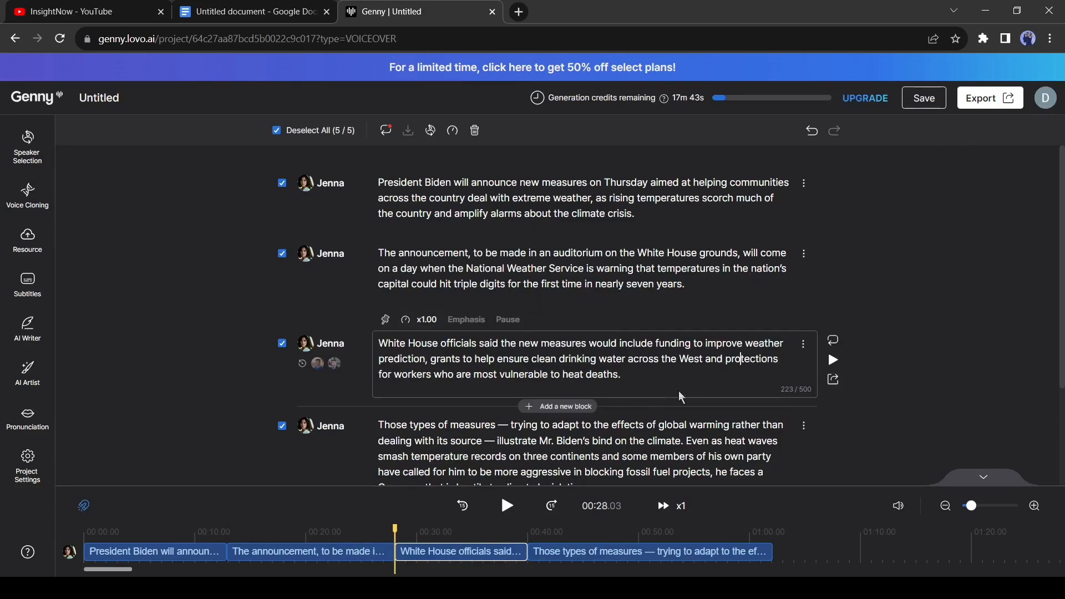
# Step: Look through the generated voice-over blocks in Genny and check the options available for the first block
pyautogui.scroll(-3, 700, 406)
pyautogui.scroll(3, 700, 407)
pyautogui.scroll(-3, 700, 406)
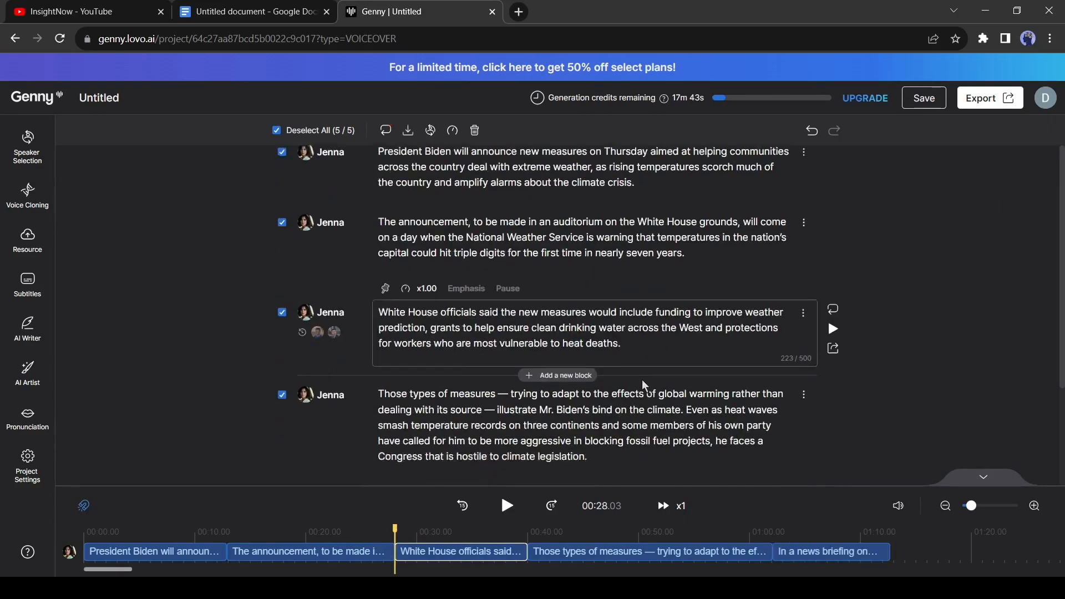
pyautogui.click(765, 433)
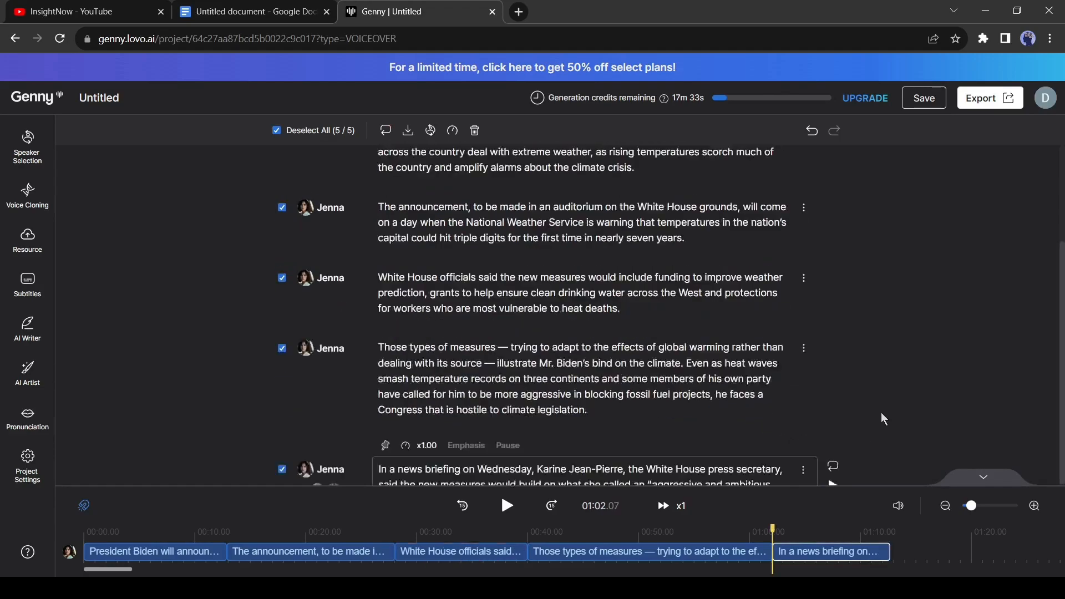
pyautogui.scroll(3, 881, 411)
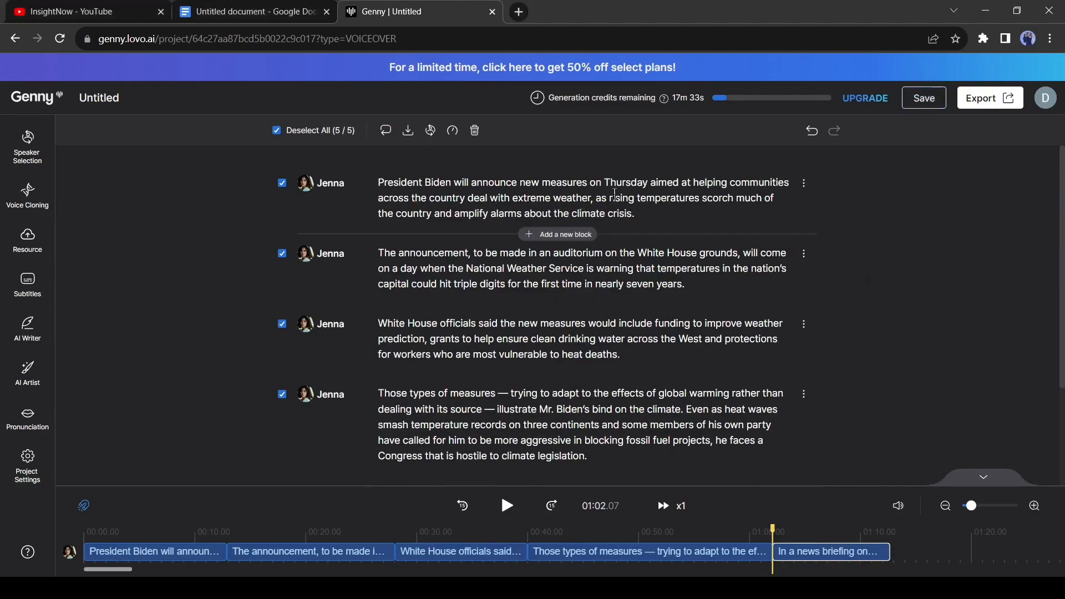
pyautogui.click(806, 184)
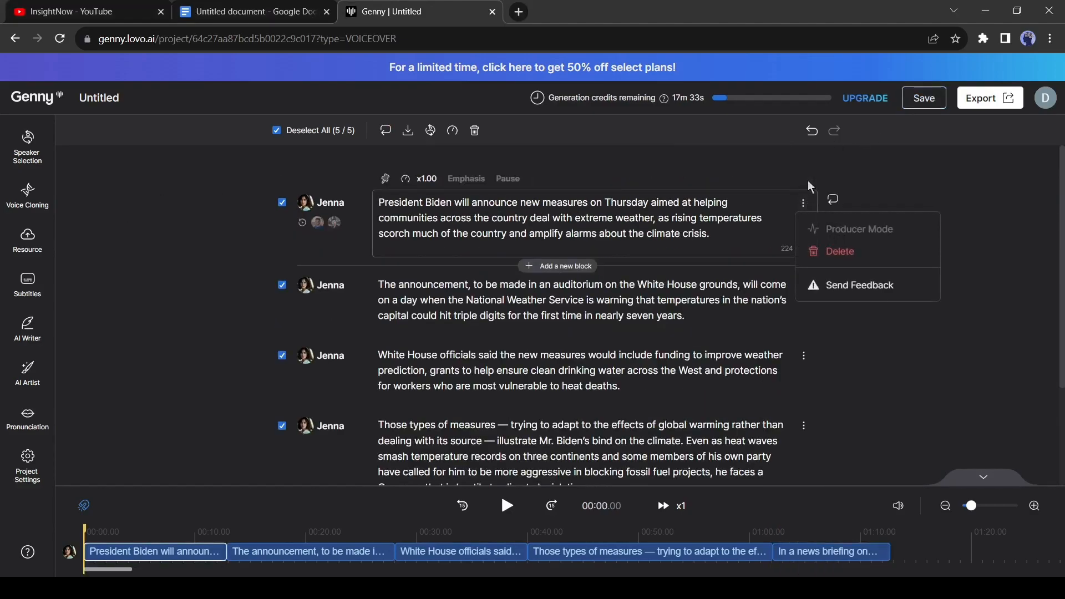
pyautogui.click(930, 179)
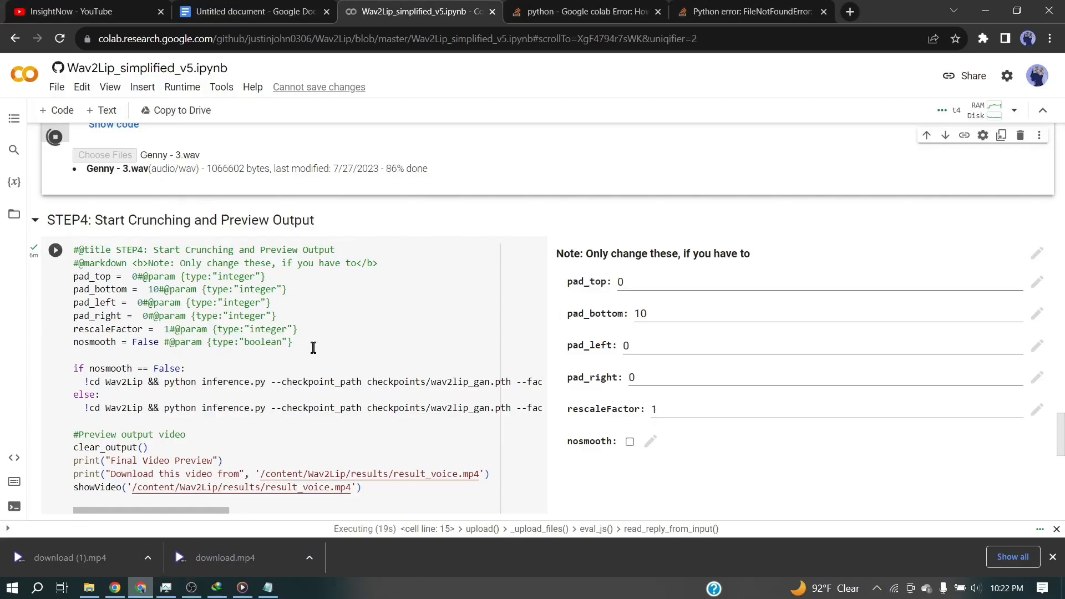
# Step: Switch to the Wav2Lip_simplified_v5 notebook in Google Colab and run its STEP4 Start Crunching and Preview Output cell
pyautogui.scroll(2, 310, 346)
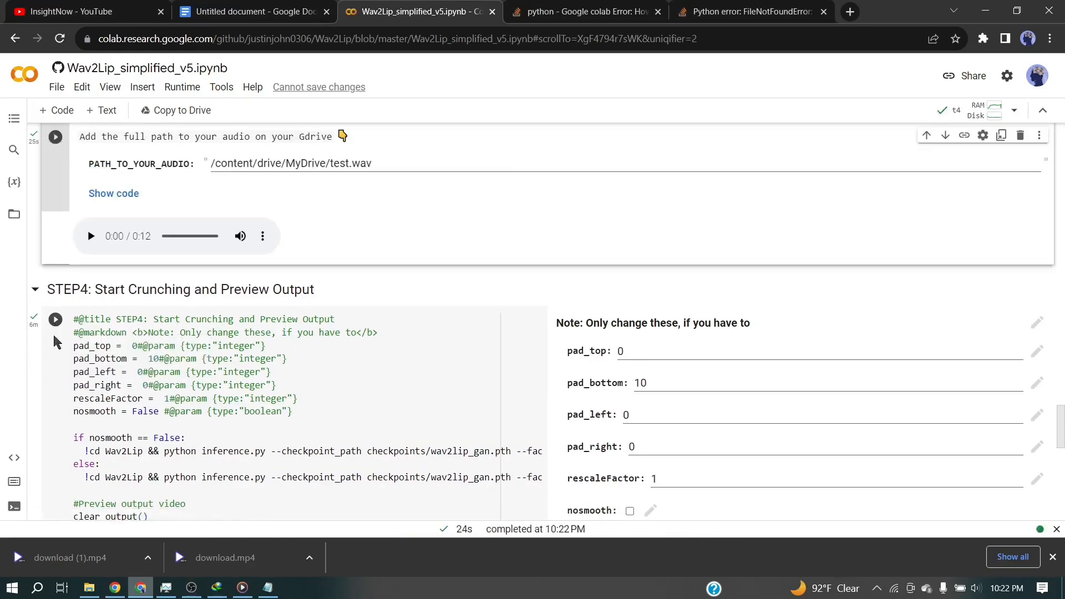
pyautogui.click(55, 320)
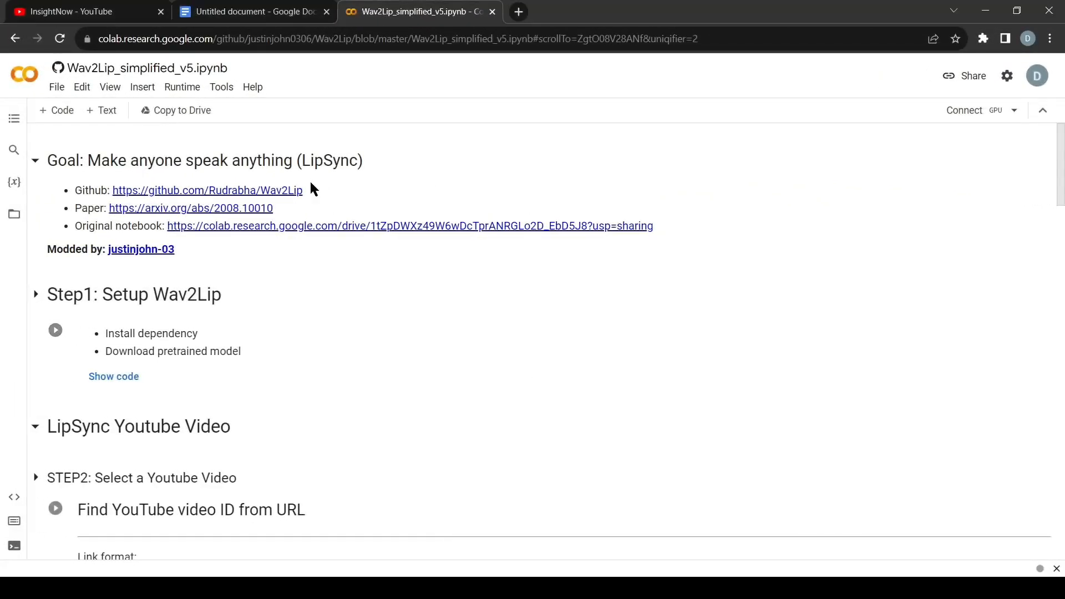
# Step: Connect the Wav2Lip notebook to a GPU runtime and run the Step1 Setup Wav2Lip cell, accepting the third-party notebook warning
pyautogui.click(976, 114)
pyautogui.scroll(-3, 315, 332)
pyautogui.scroll(1, 316, 336)
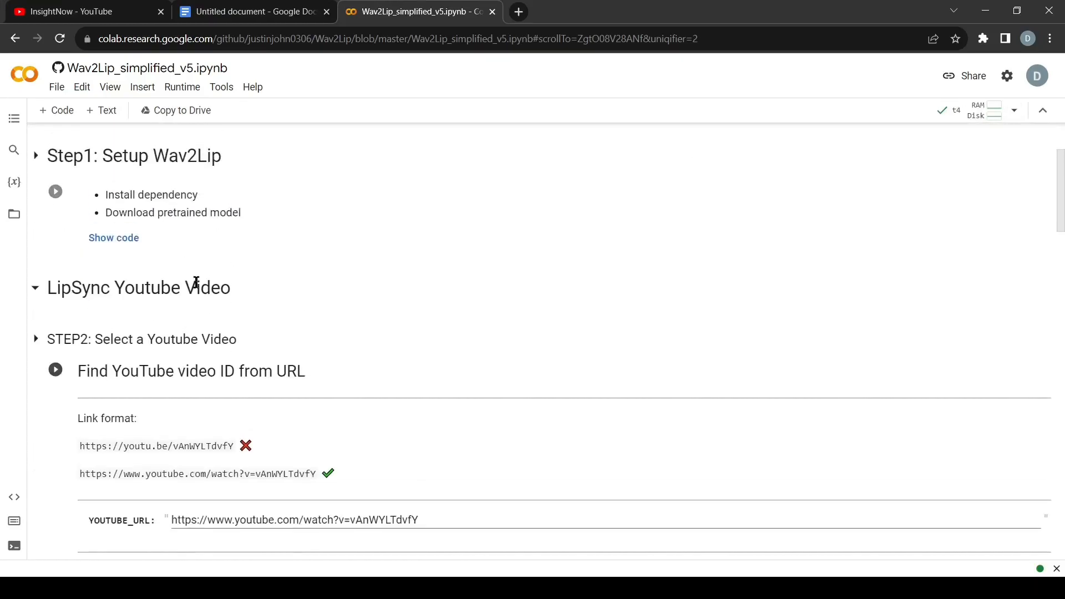
pyautogui.click(55, 191)
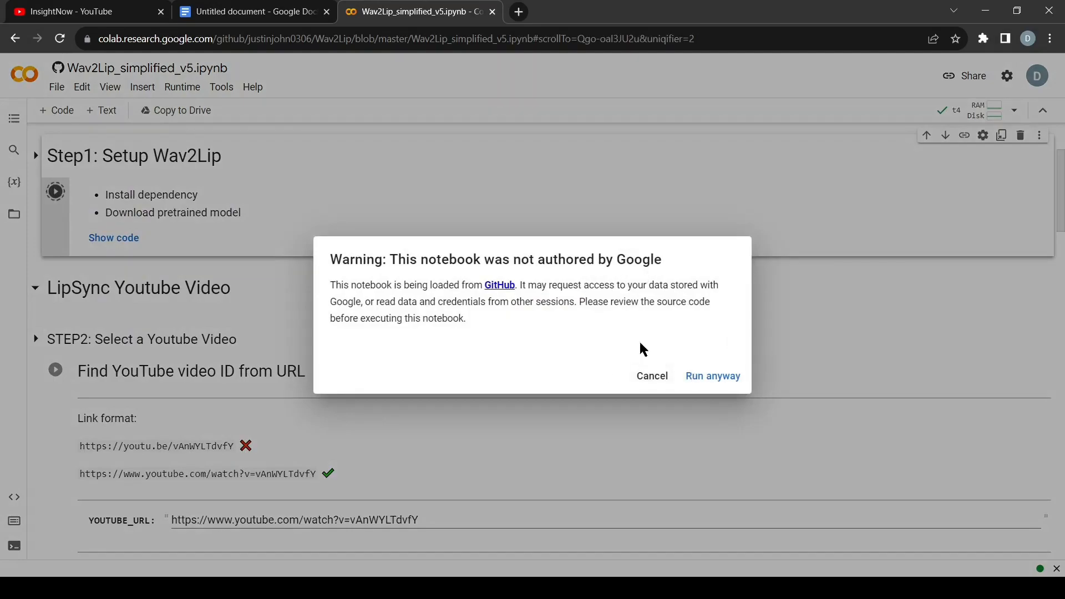
pyautogui.click(727, 378)
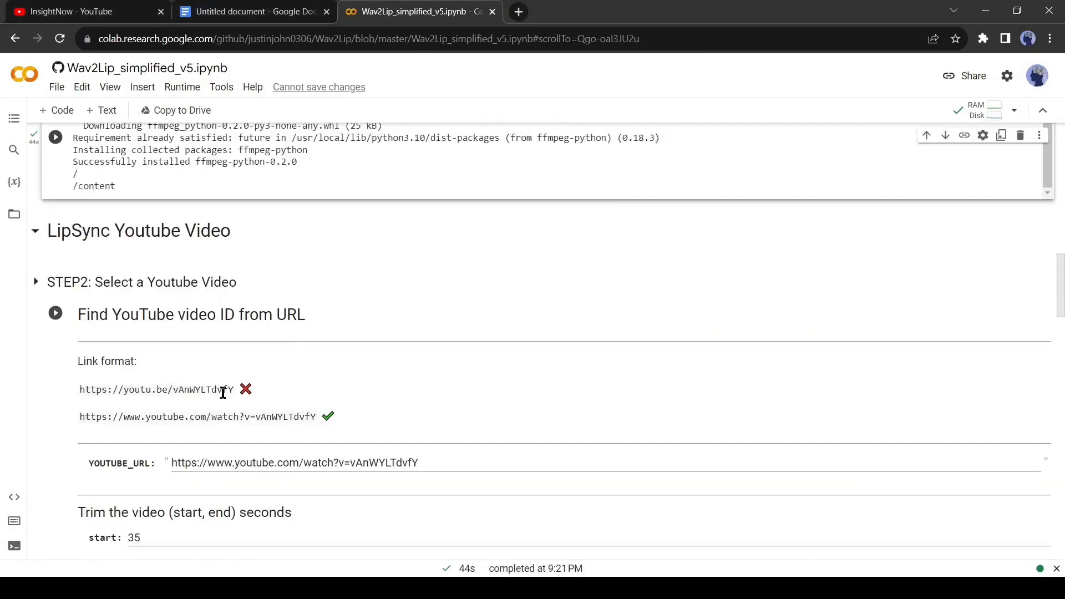
# Step: Run the STEP2 Select Video cell under LipSync on Your Video File and upload the green-screen avatar clip Untitled Video.mp4
pyautogui.scroll(-2, 144, 394)
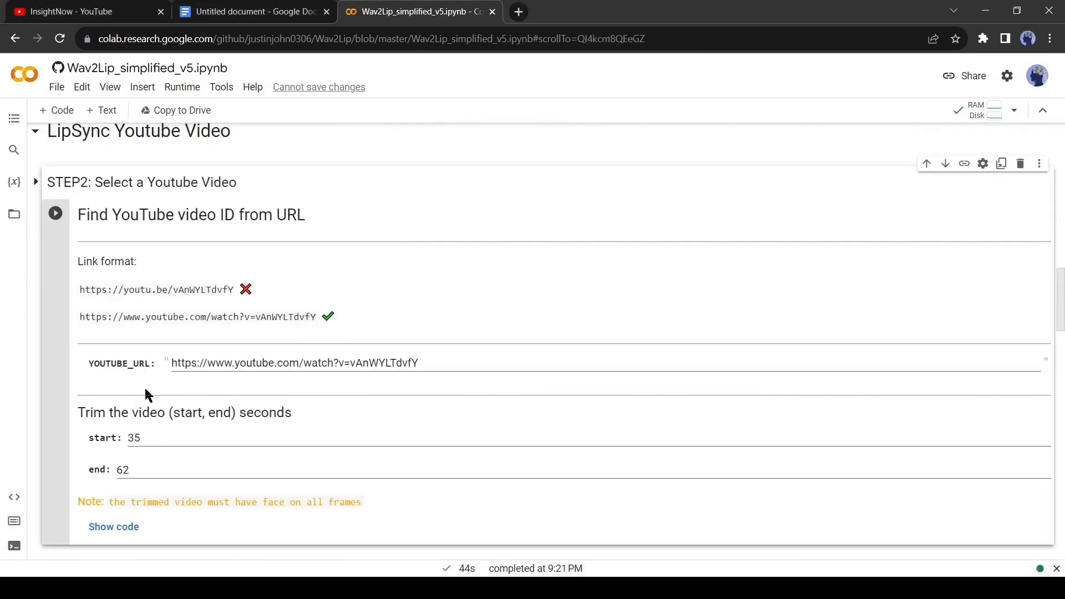
pyautogui.scroll(-6, 101, 238)
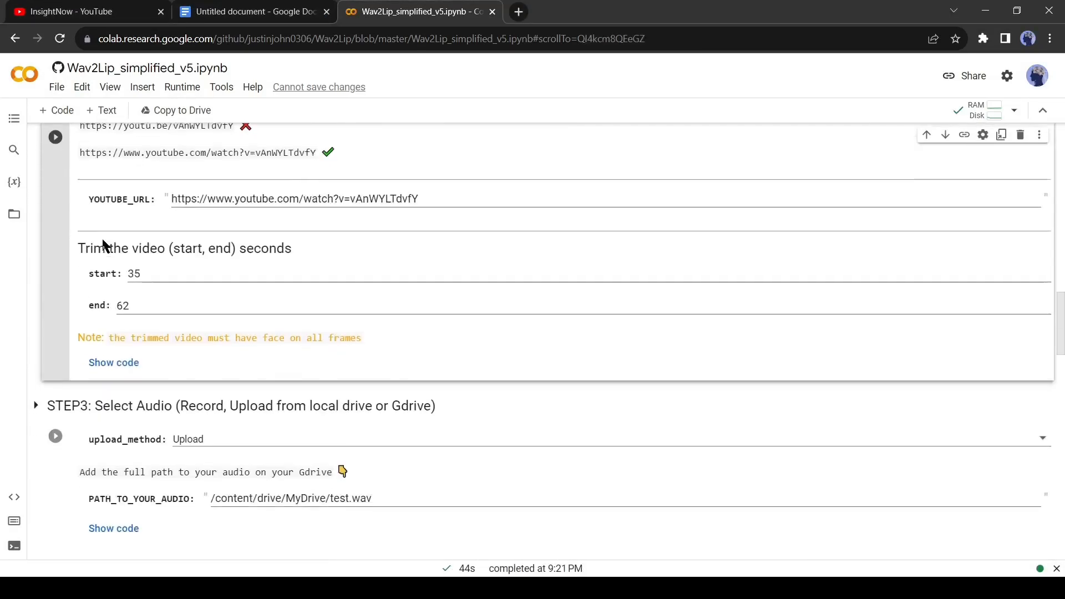
pyautogui.scroll(-6, 180, 264)
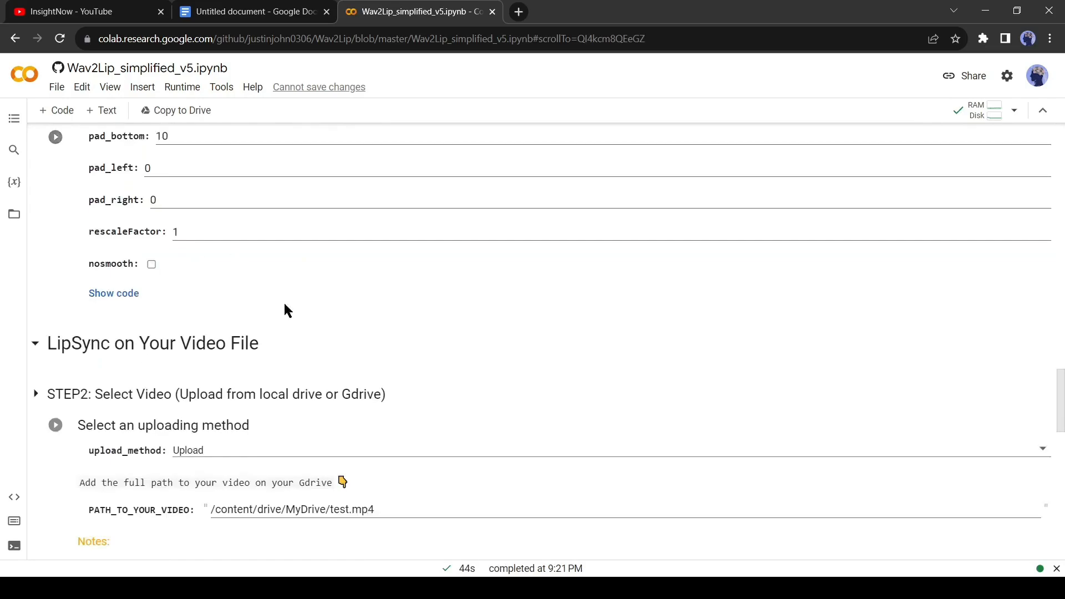
pyautogui.moveTo(88, 348); pyautogui.dragTo(293, 345)
pyautogui.click(183, 341)
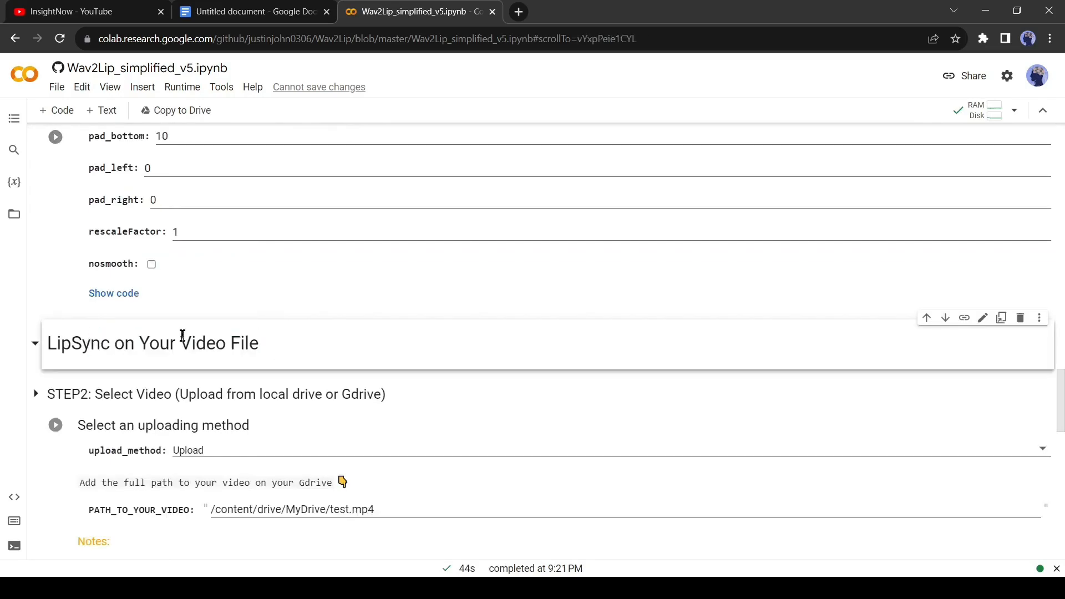
pyautogui.scroll(3, 179, 311)
pyautogui.scroll(-4, 186, 316)
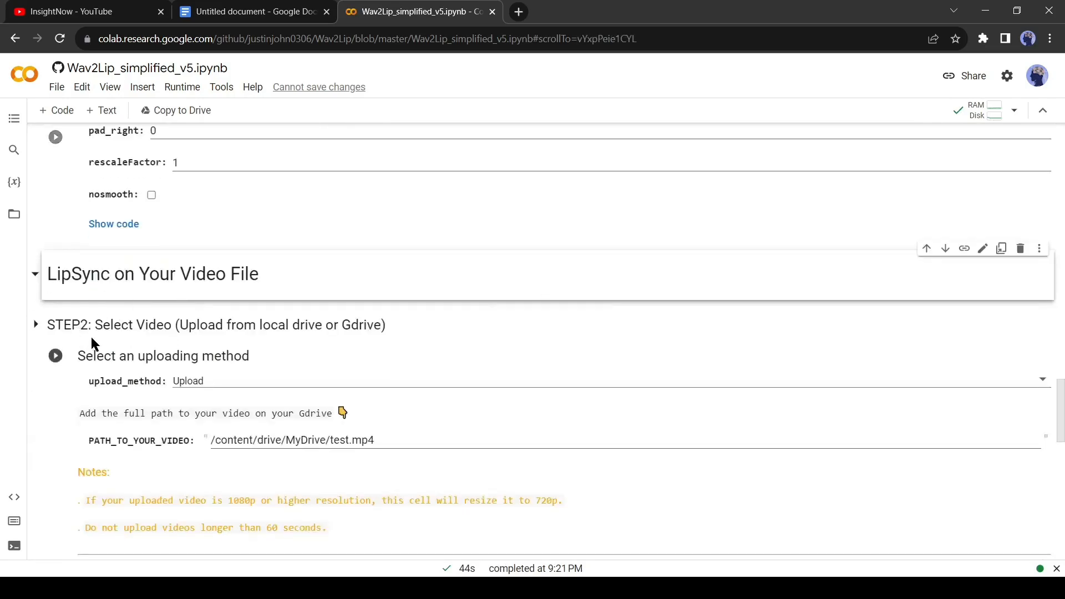
pyautogui.click(215, 380)
pyautogui.click(84, 395)
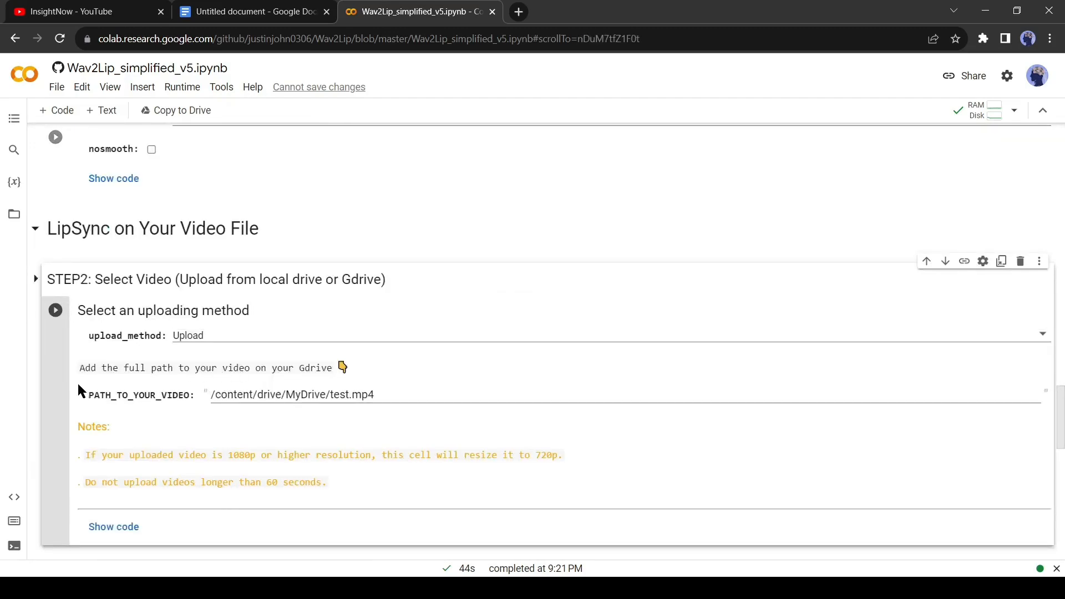
pyautogui.click(56, 310)
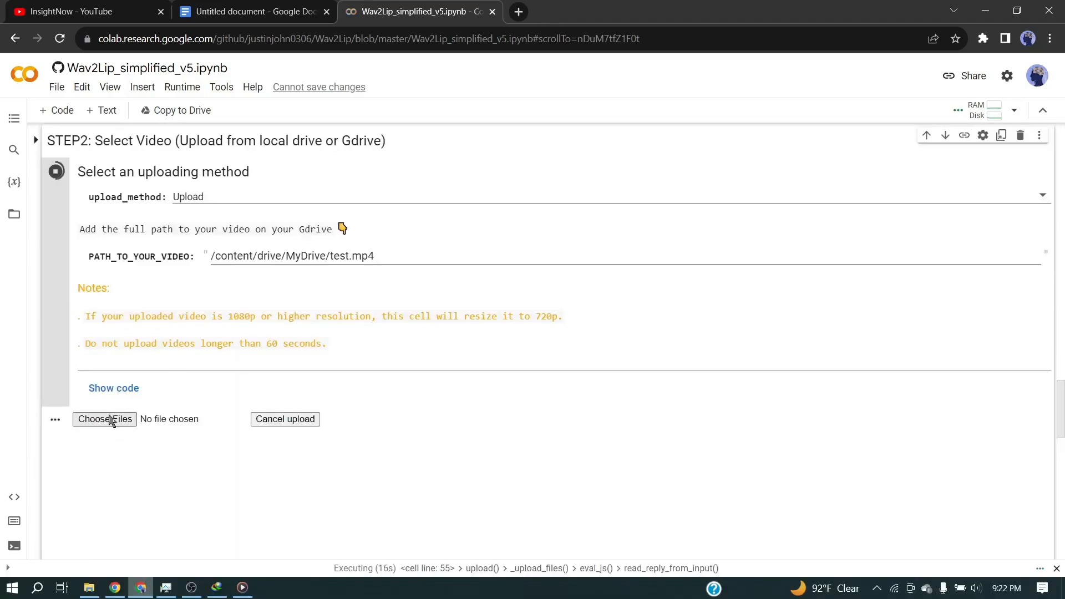
pyautogui.click(107, 419)
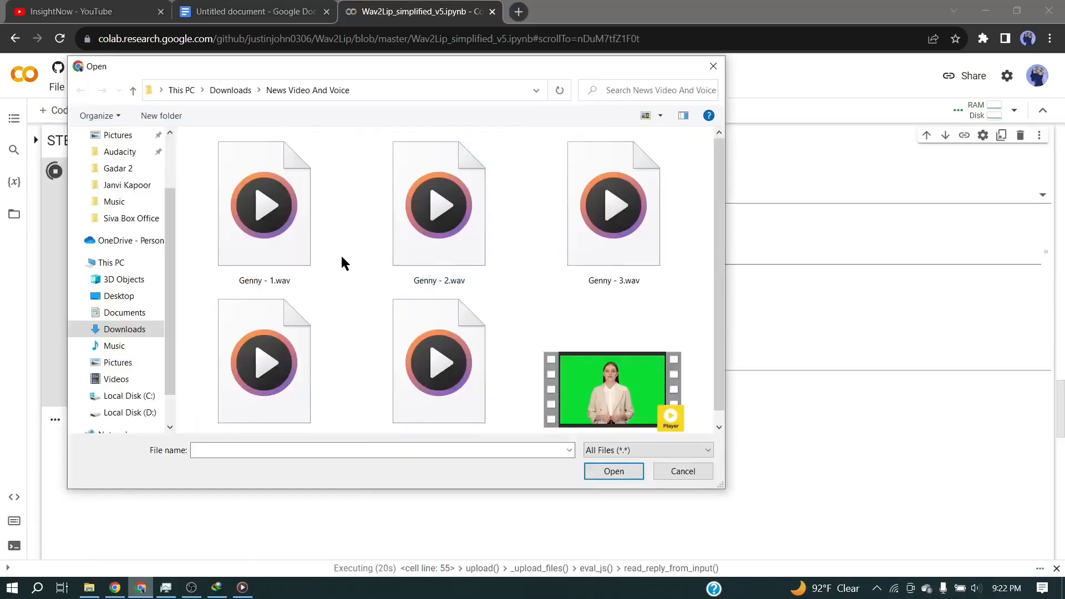
pyautogui.doubleClick(613, 388)
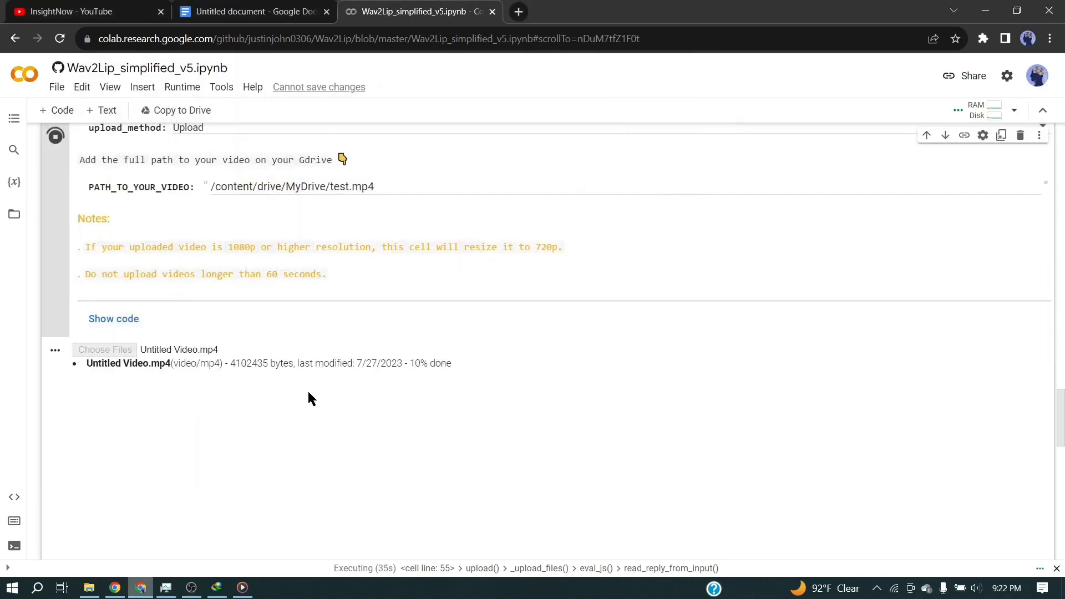
# Step: Run the STEP3 Select Audio cell with the Upload method and upload Genny - 1.wav
pyautogui.scroll(-1, 308, 397)
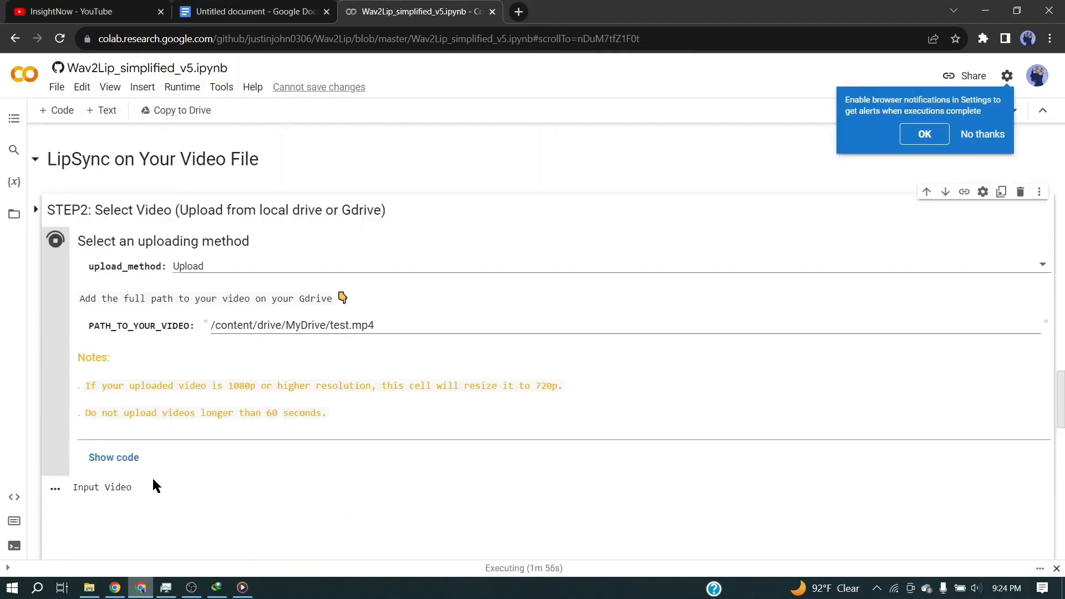
pyautogui.scroll(-5, 152, 487)
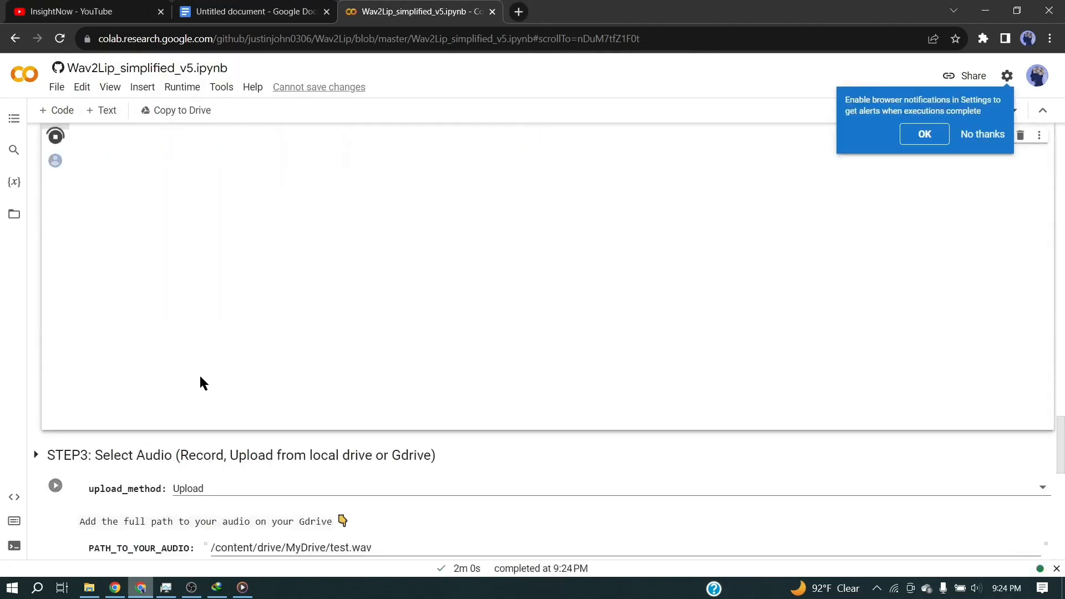
pyautogui.scroll(-1, 194, 462)
pyautogui.scroll(-1, 148, 437)
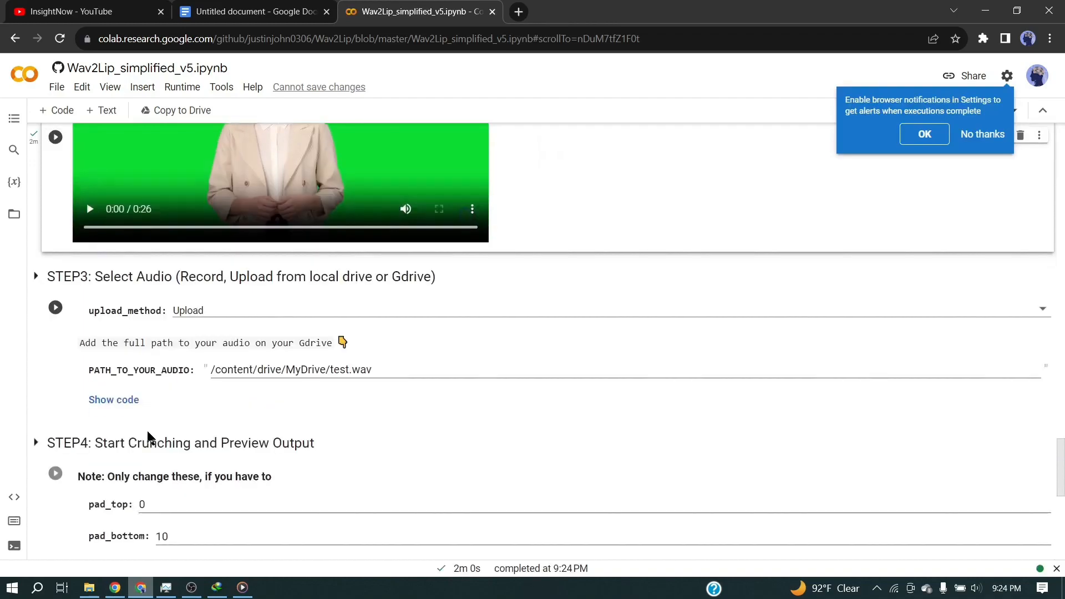
pyautogui.click(55, 308)
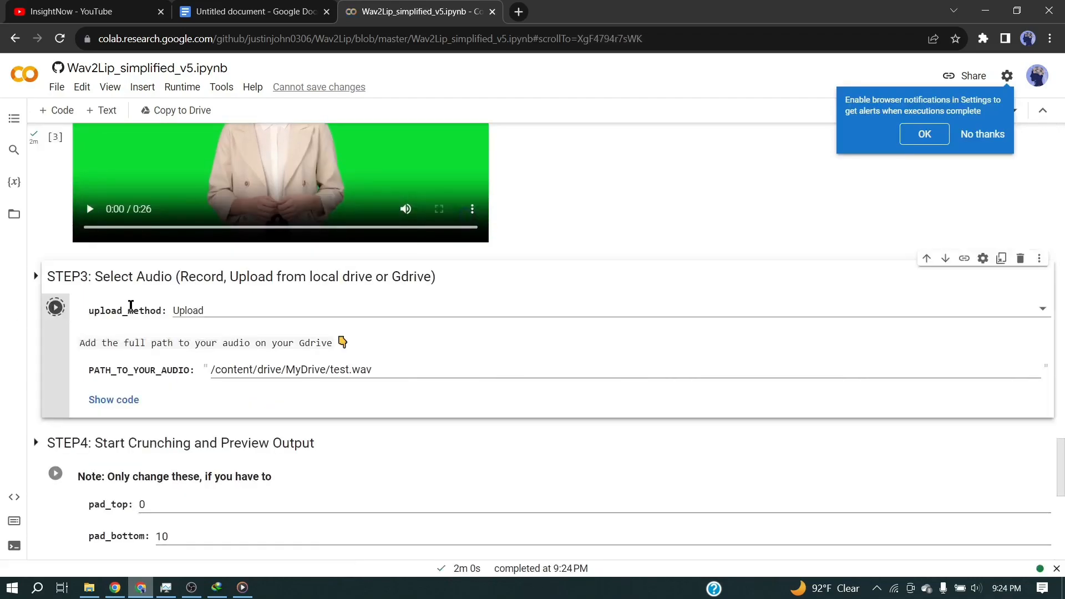
pyautogui.click(105, 430)
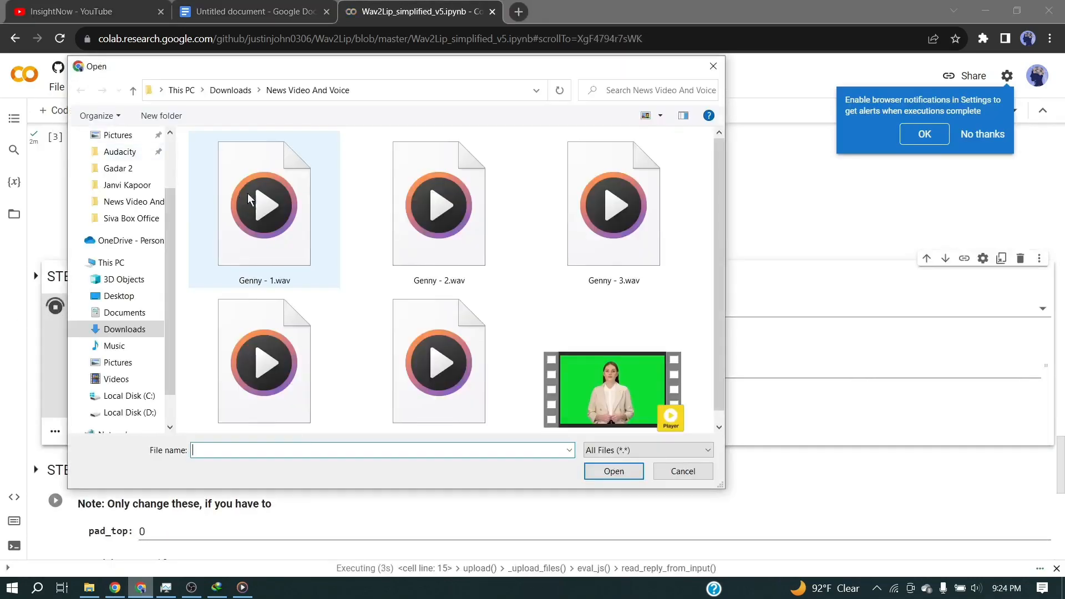
pyautogui.doubleClick(272, 217)
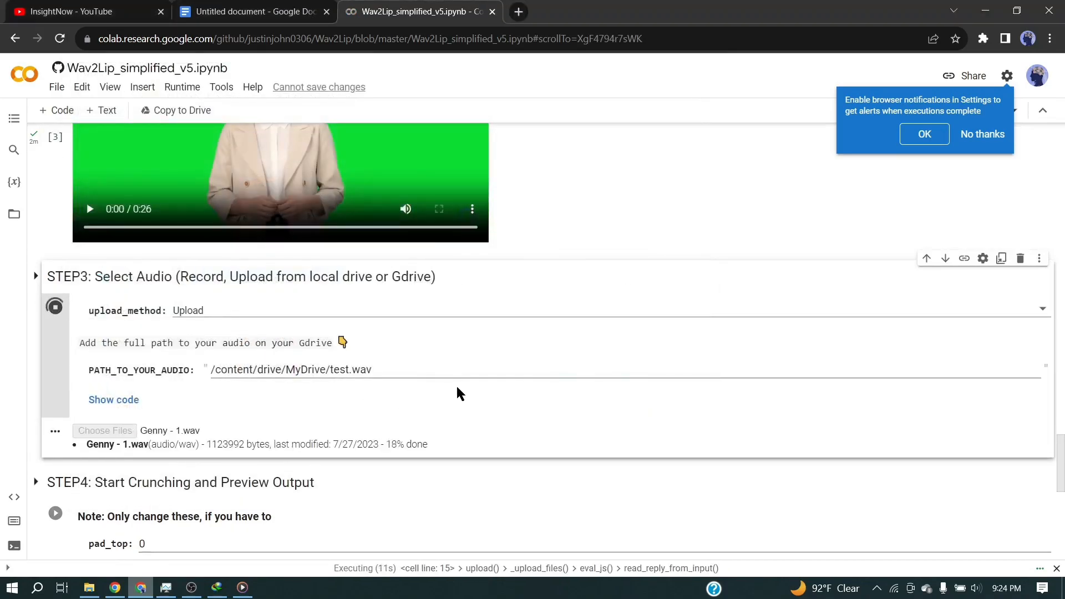
# Step: Run the STEP4 Start Crunching cell with its default padding and rescale settings once the audio upload completes
pyautogui.scroll(3, 589, 353)
pyautogui.scroll(-4, 580, 348)
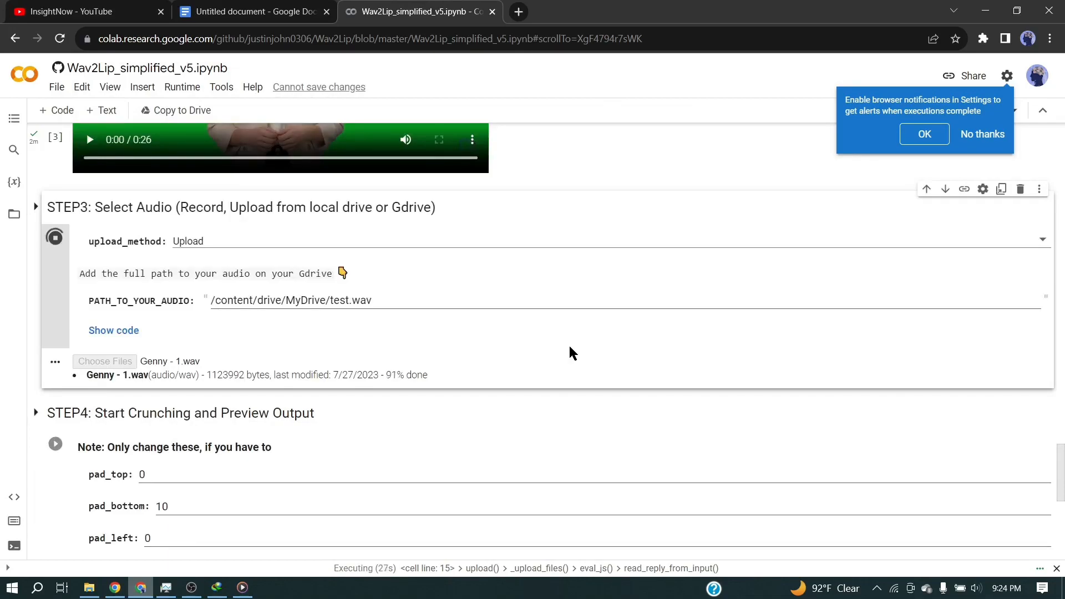
pyautogui.scroll(-2, 248, 429)
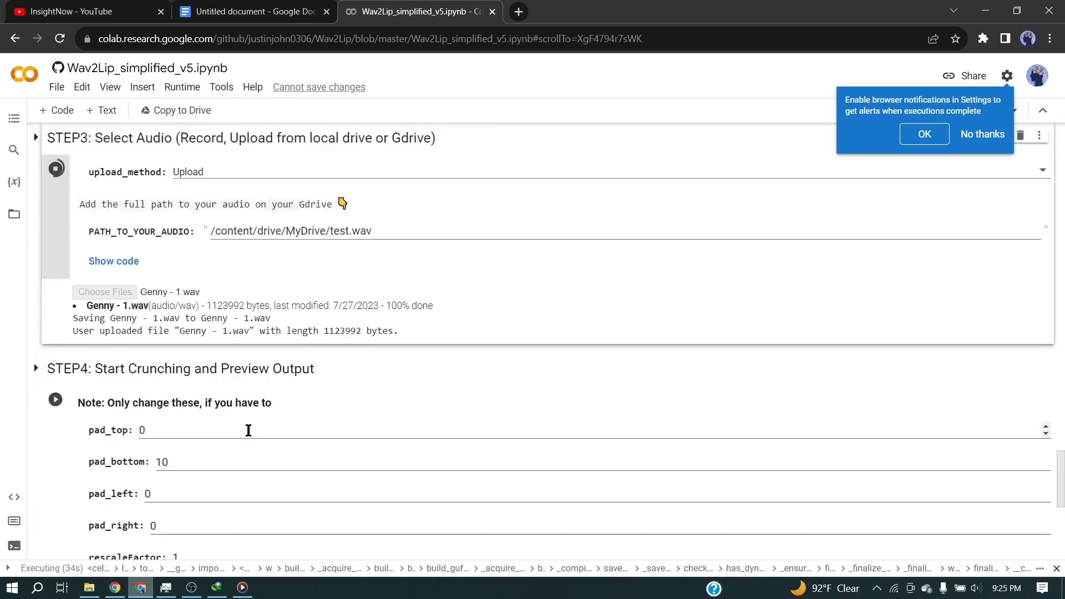
pyautogui.scroll(2, 172, 302)
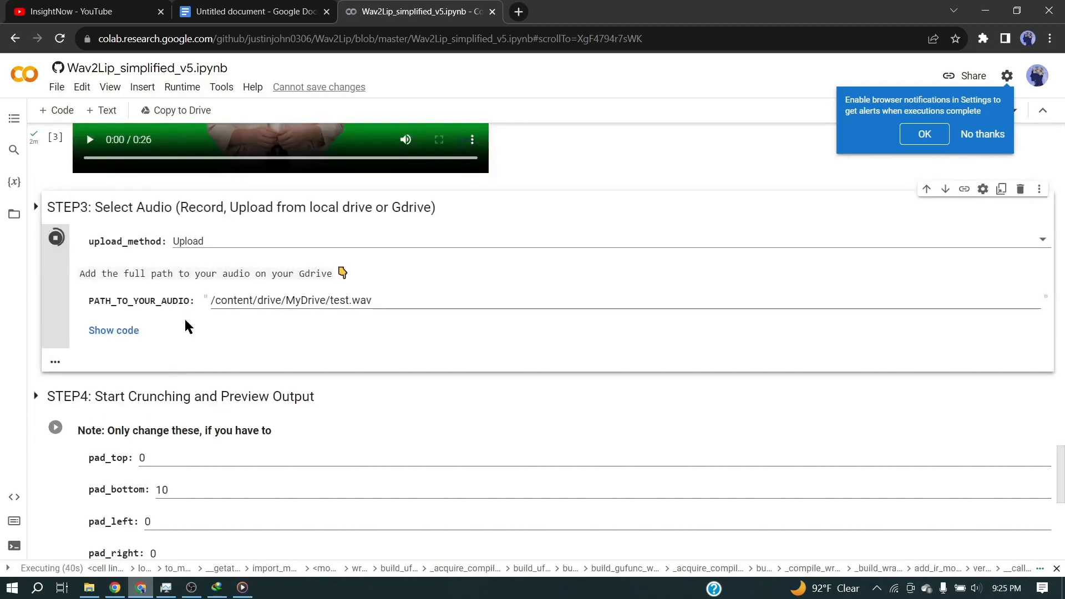
pyautogui.scroll(-3, 102, 447)
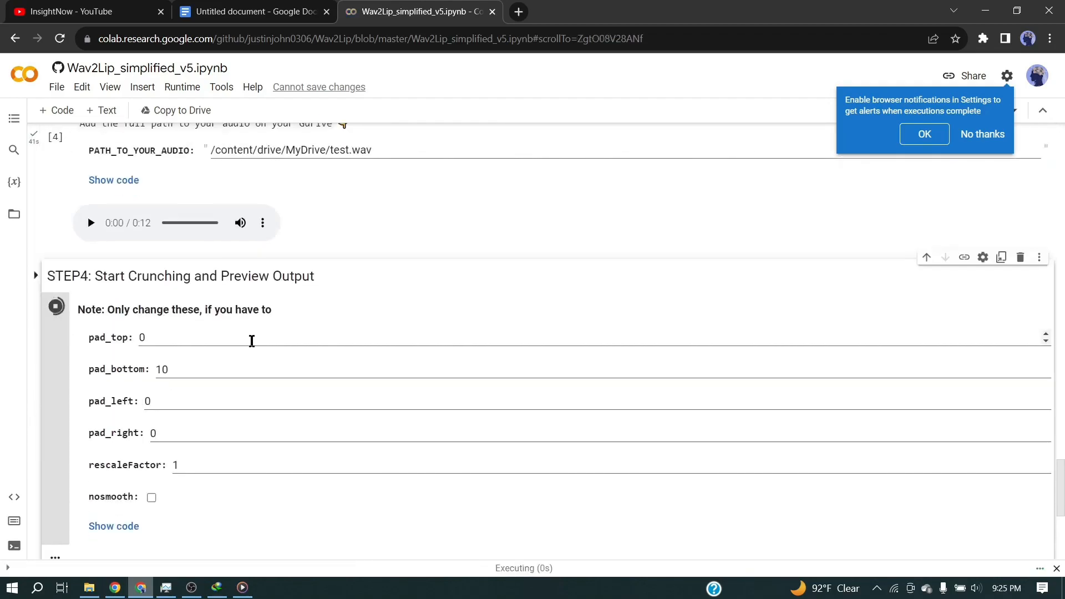
# Step: Download the lip-synced video from the Final Video Preview
pyautogui.scroll(-3, 252, 341)
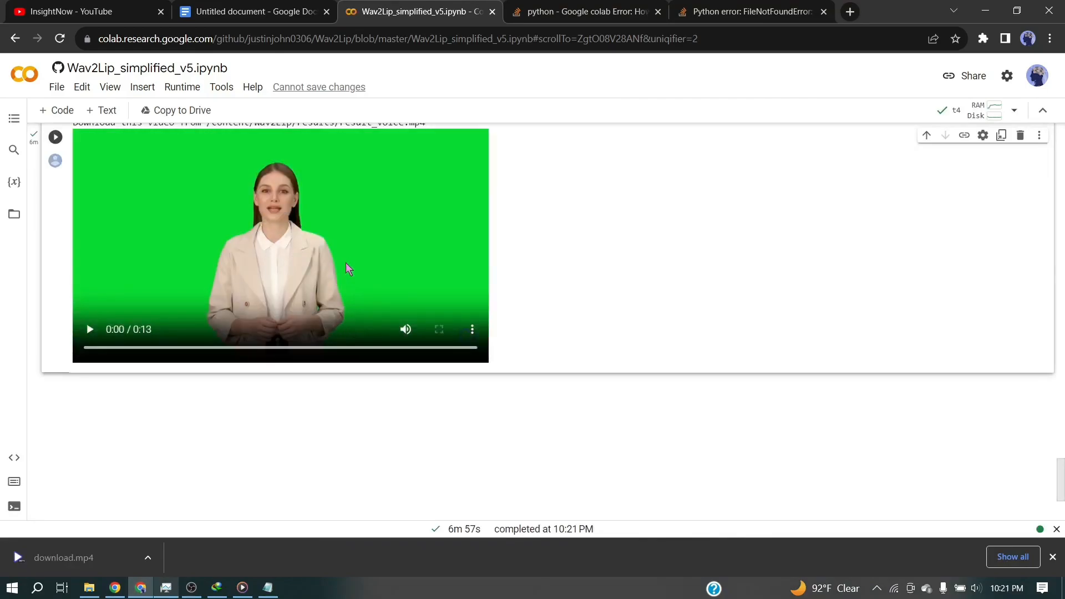
pyautogui.scroll(1, 333, 333)
pyautogui.click(468, 405)
pyautogui.click(418, 339)
# Step: Rerun the STEP3 Select Audio cell and upload Genny - 3.wav as the audio for another clip
pyautogui.scroll(10, 494, 361)
pyautogui.scroll(5, 351, 349)
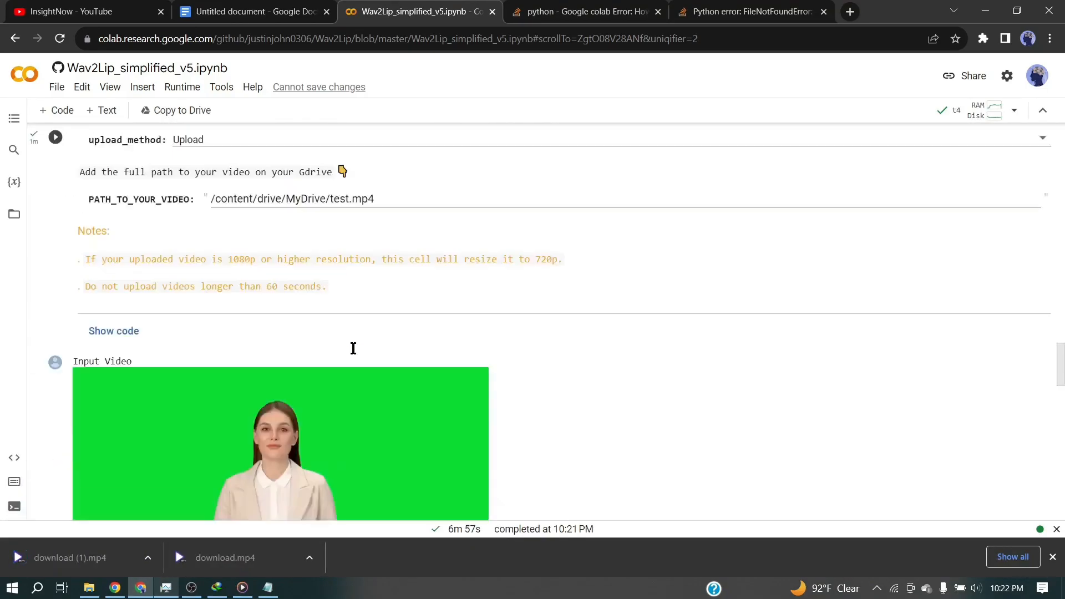
pyautogui.scroll(-10, 311, 349)
pyautogui.scroll(1, 222, 326)
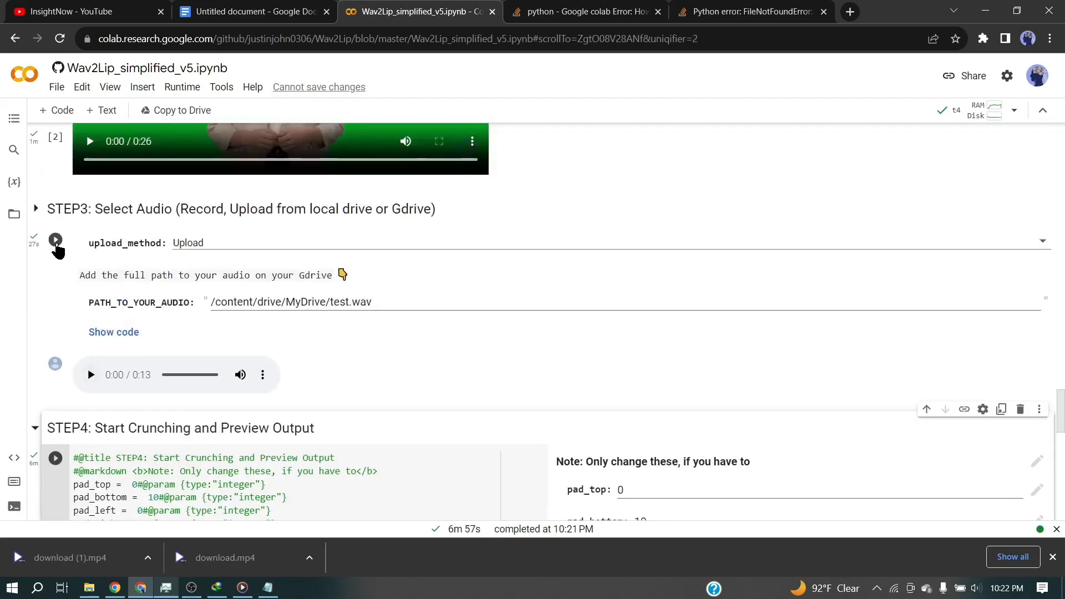
pyautogui.click(53, 242)
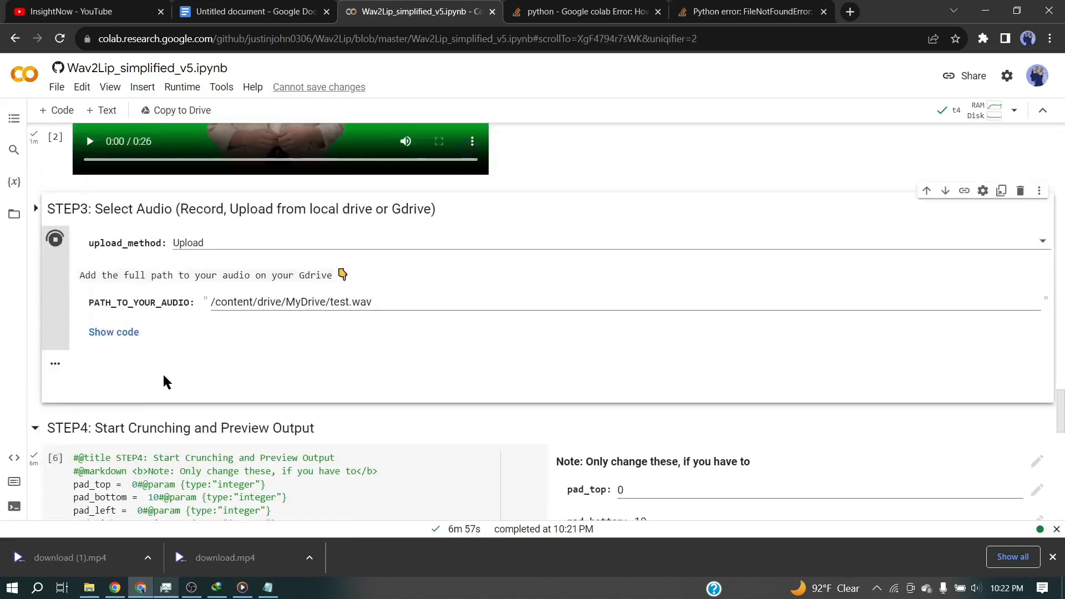
pyautogui.click(116, 364)
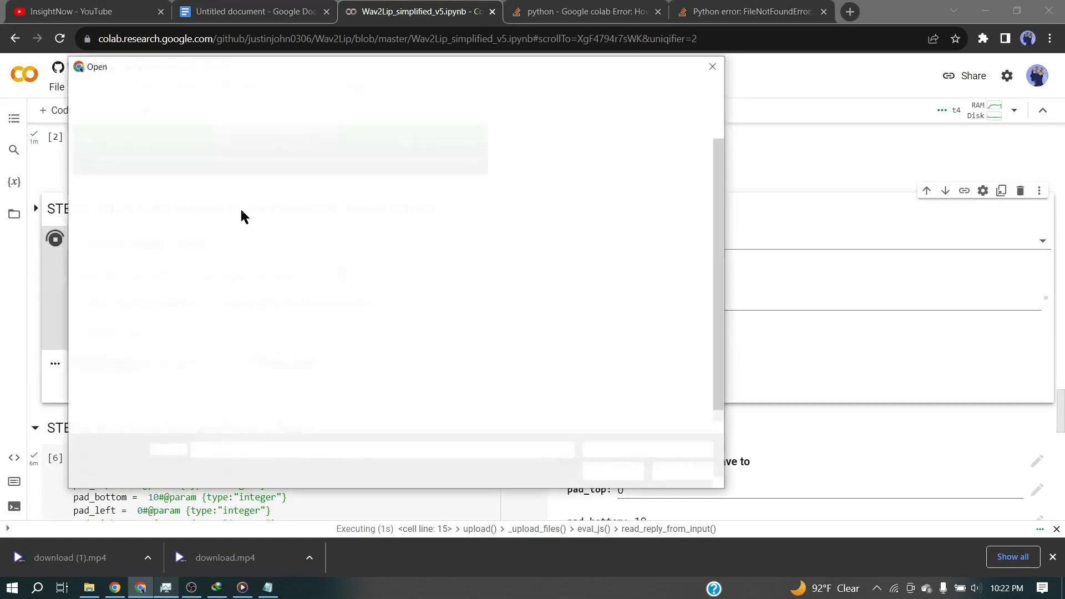
pyautogui.doubleClick(622, 218)
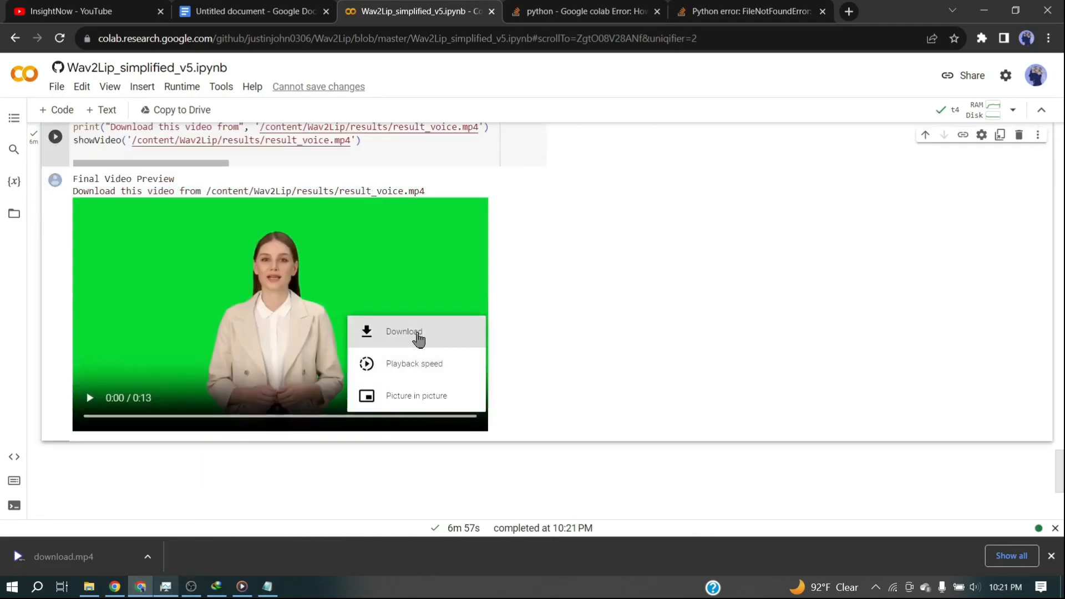
# Step: Download the finished lip-synced clip from the Final Video Preview and rerun the STEP3 Select Audio cell with the Upload method
pyautogui.click(425, 337)
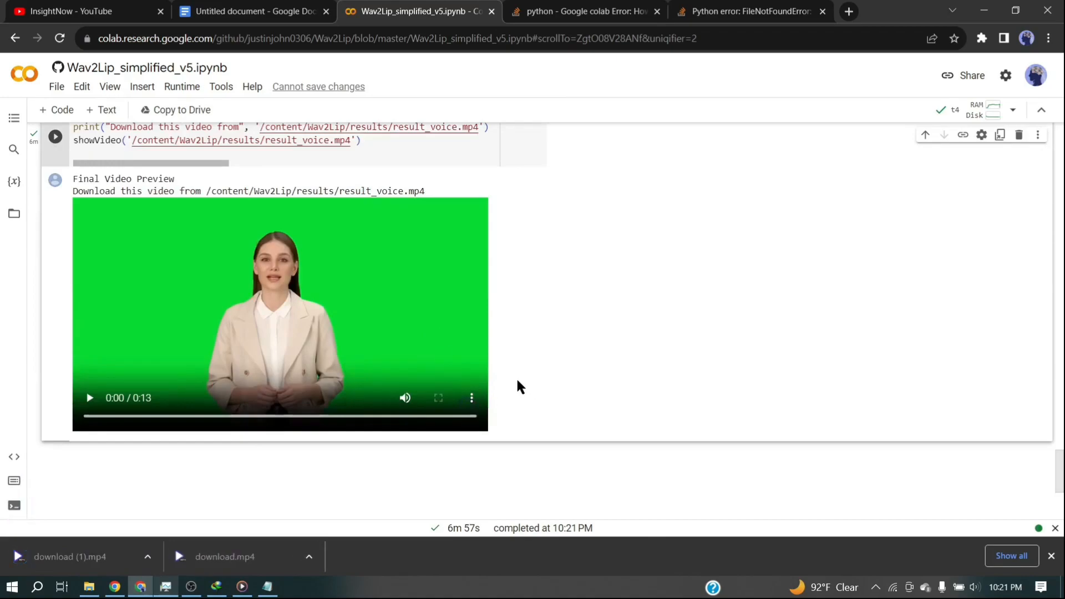
pyautogui.scroll(15, 527, 360)
pyautogui.scroll(-5, 389, 350)
pyautogui.scroll(-8, 333, 346)
pyautogui.scroll(1, 206, 341)
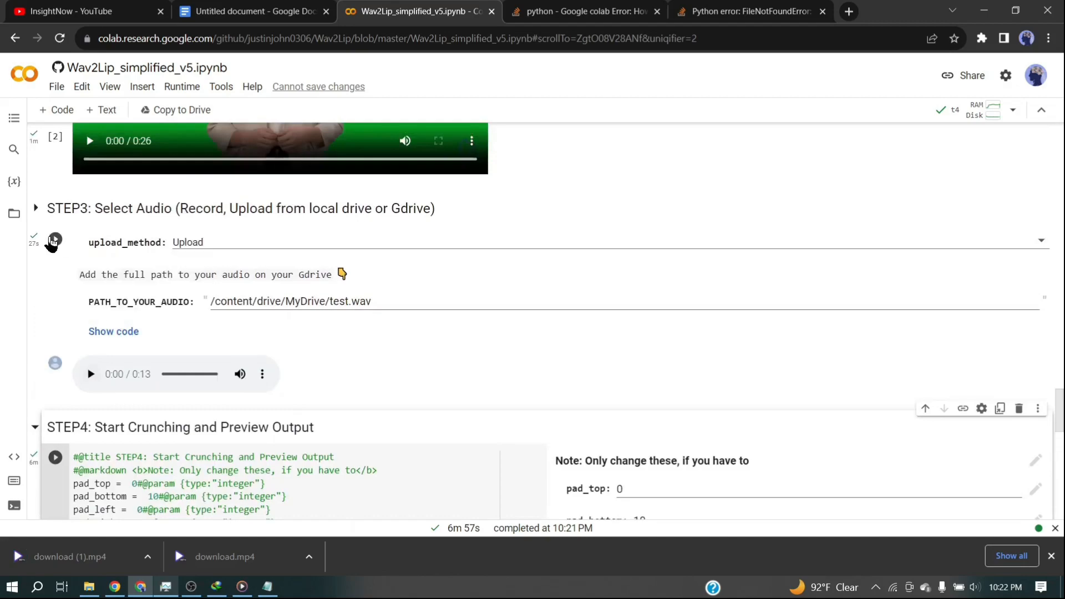
pyautogui.click(56, 240)
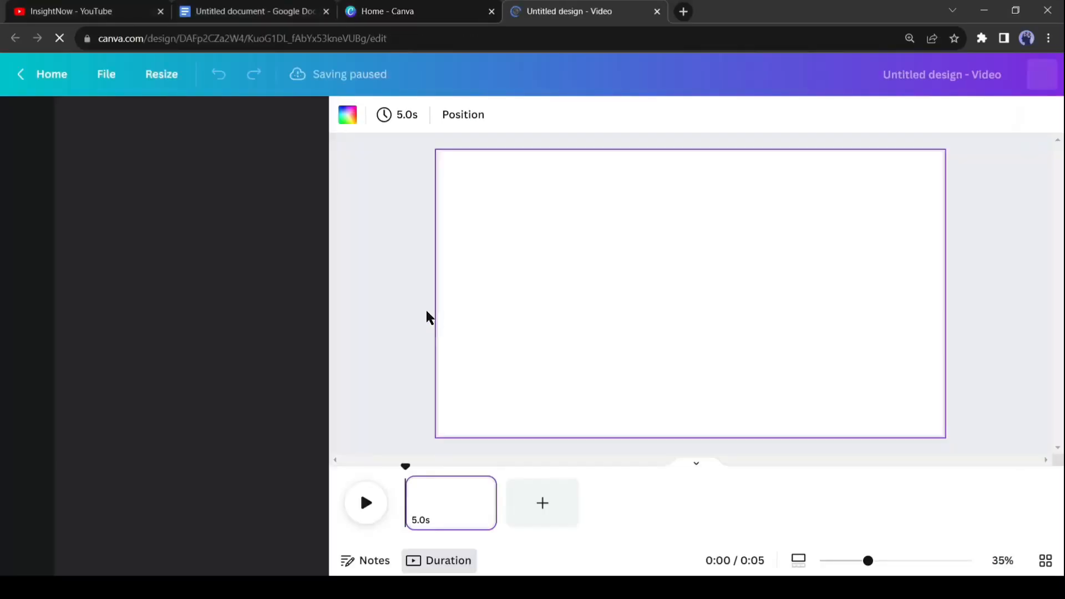
# Step: In a blank Canva video design, search the video elements for News
pyautogui.click(28, 177)
pyautogui.click(184, 123)
pyautogui.write('News')
pyautogui.press('Return')
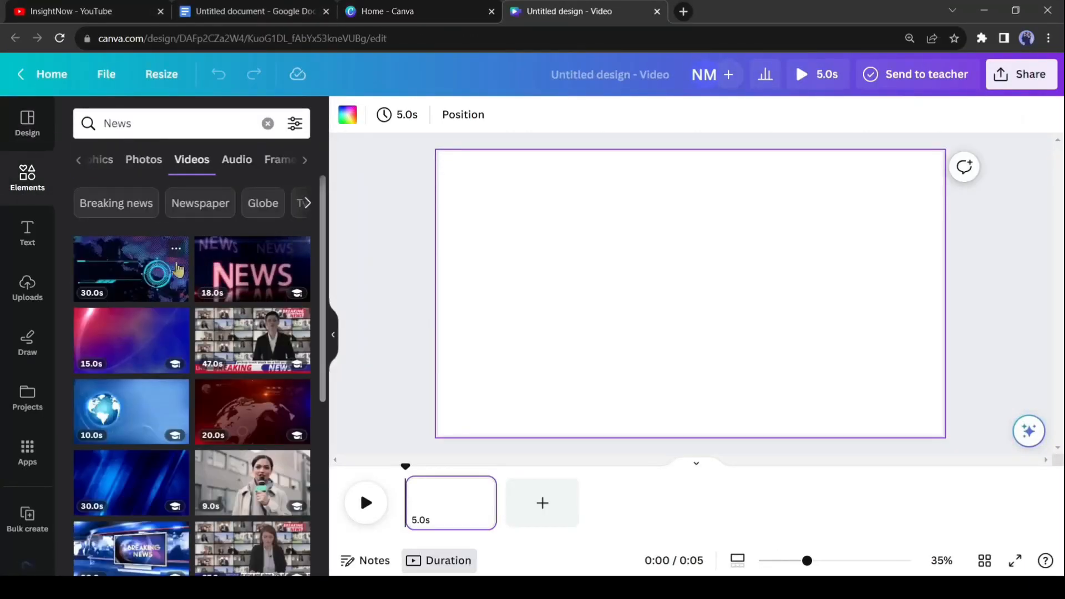
# Step: Try a breaking-news video from the News results on the blank page and delete it
pyautogui.scroll(-3, 167, 333)
pyautogui.click(142, 393)
pyautogui.press('Delete')
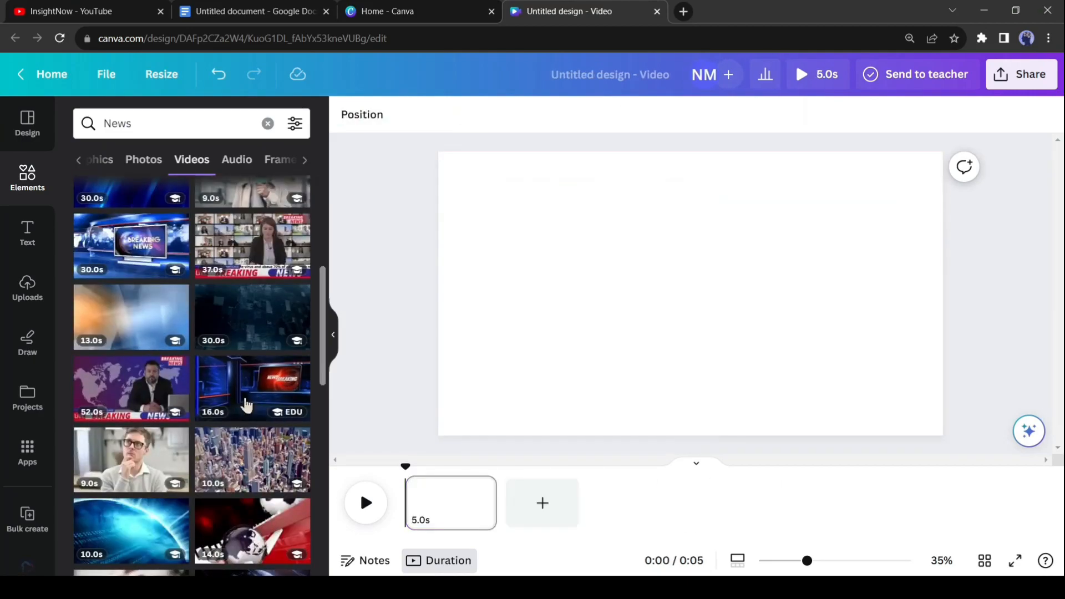
pyautogui.scroll(-5, 243, 386)
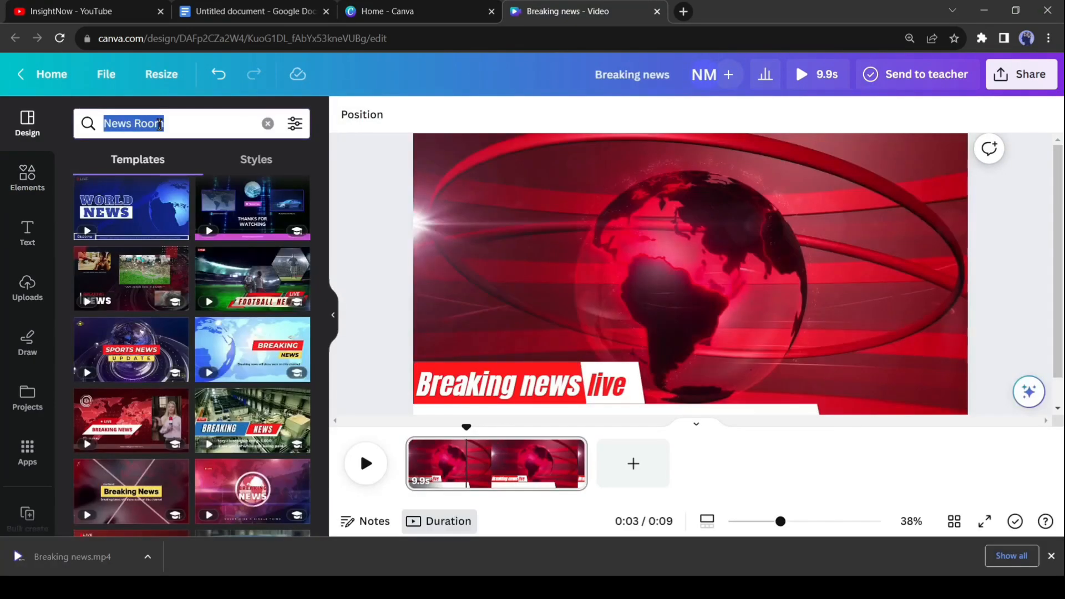
# Step: Search the design templates for breaking news and apply the Red and Blue Modern Minimalist Breaking News Youtube Intro template
pyautogui.write('breaking')
pyautogui.click(125, 182)
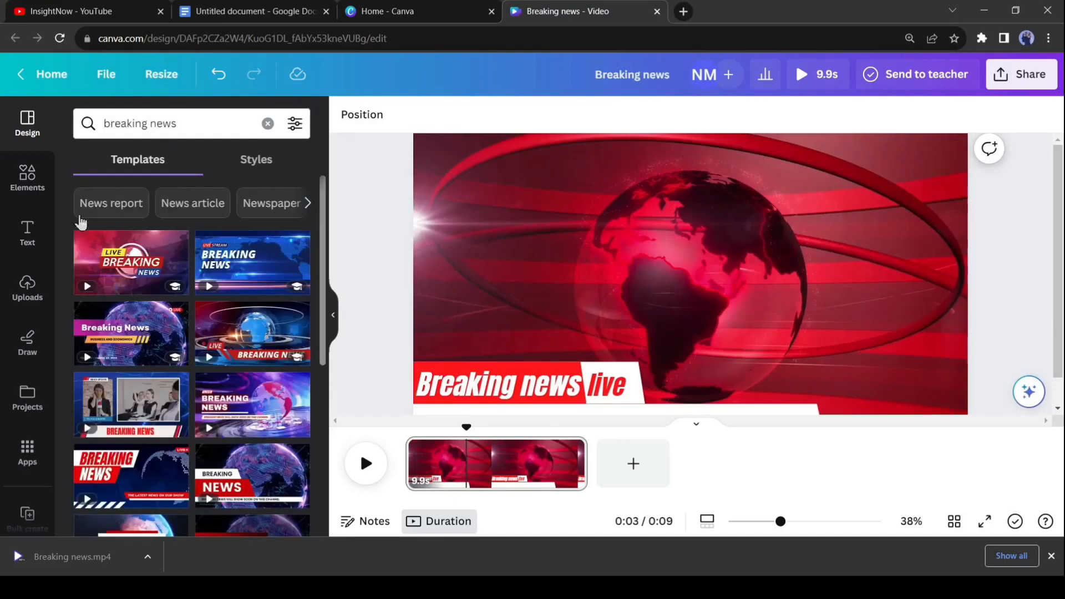
pyautogui.click(95, 258)
pyautogui.click(868, 207)
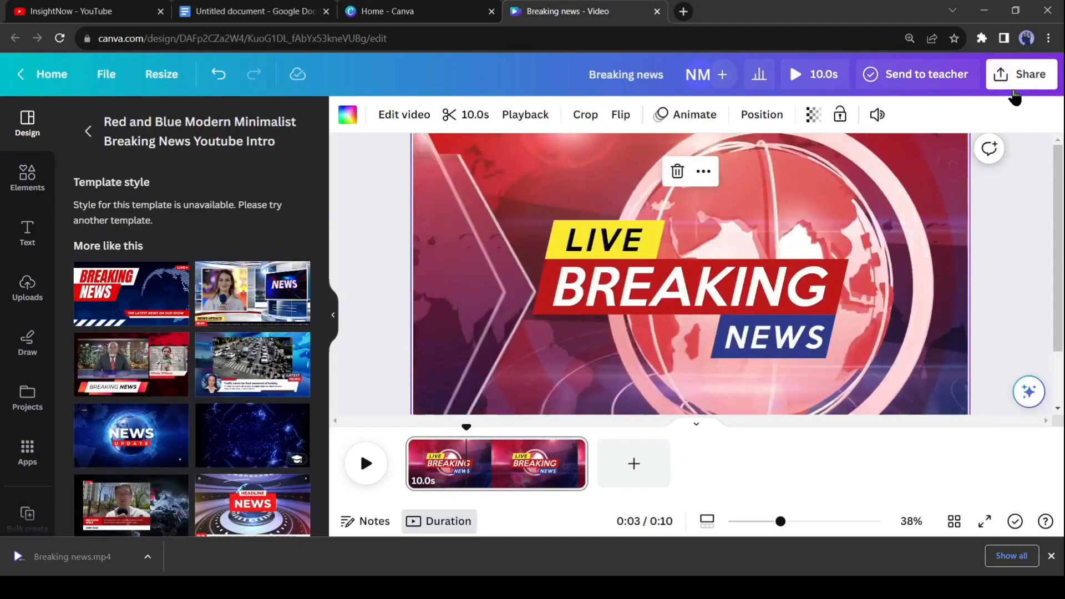
# Step: Download the Live Breaking News intro design as an MP4 video
pyautogui.click(1020, 74)
pyautogui.click(910, 343)
pyautogui.click(897, 319)
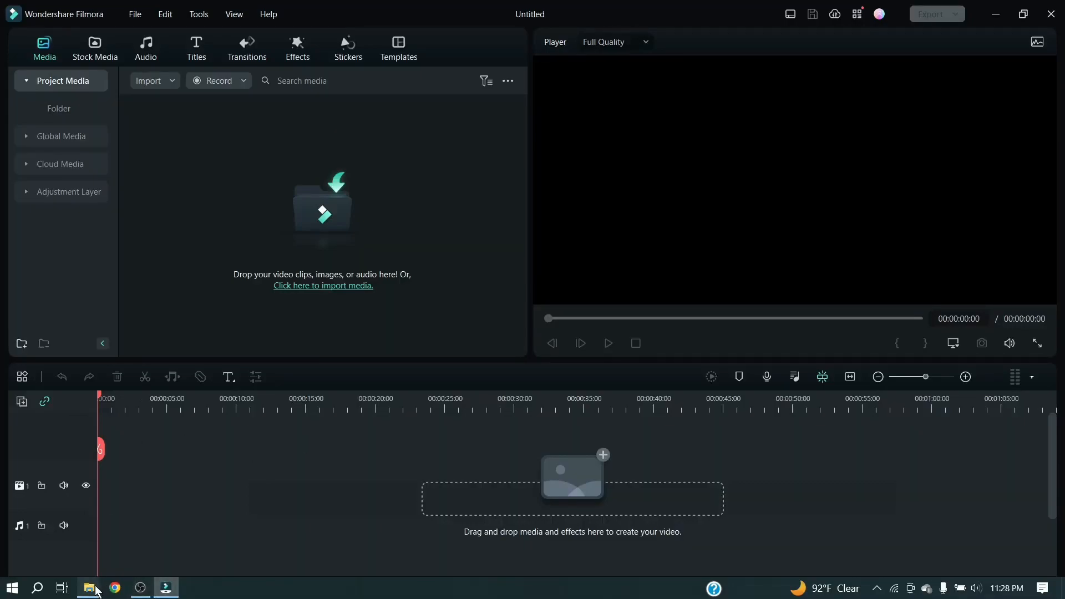
# Step: Import both Breaking news videos and the five download presenter clips from the News Video And Voice folder into the Filmora project media
pyautogui.moveTo(94, 591)
pyautogui.click(86, 547)
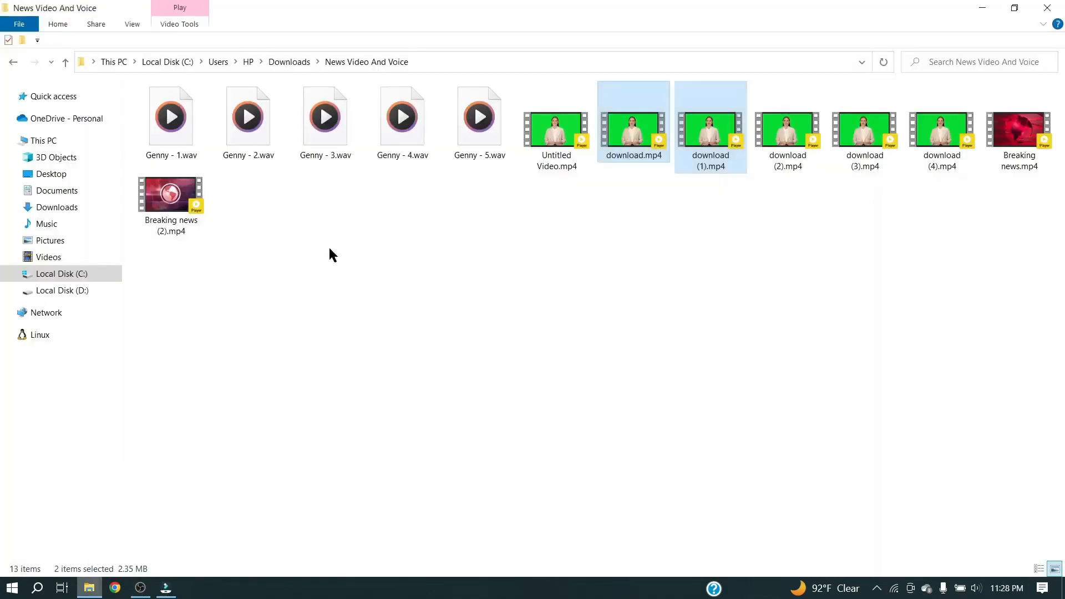
pyautogui.click(688, 201)
pyautogui.click(172, 206)
pyautogui.keyDown('ctrl'); pyautogui.click(1011, 142); pyautogui.keyUp('ctrl')
pyautogui.keyDown('ctrl'); pyautogui.click(637, 149); pyautogui.keyUp('ctrl')
pyautogui.keyDown('ctrl'); pyautogui.click(707, 147); pyautogui.keyUp('ctrl')
pyautogui.keyDown('ctrl'); pyautogui.click(785, 143); pyautogui.keyUp('ctrl')
pyautogui.keyDown('ctrl'); pyautogui.click(863, 143); pyautogui.keyUp('ctrl')
pyautogui.keyDown('ctrl'); pyautogui.click(938, 145); pyautogui.keyUp('ctrl')
pyautogui.moveTo(634, 133); pyautogui.dragTo(223, 233)
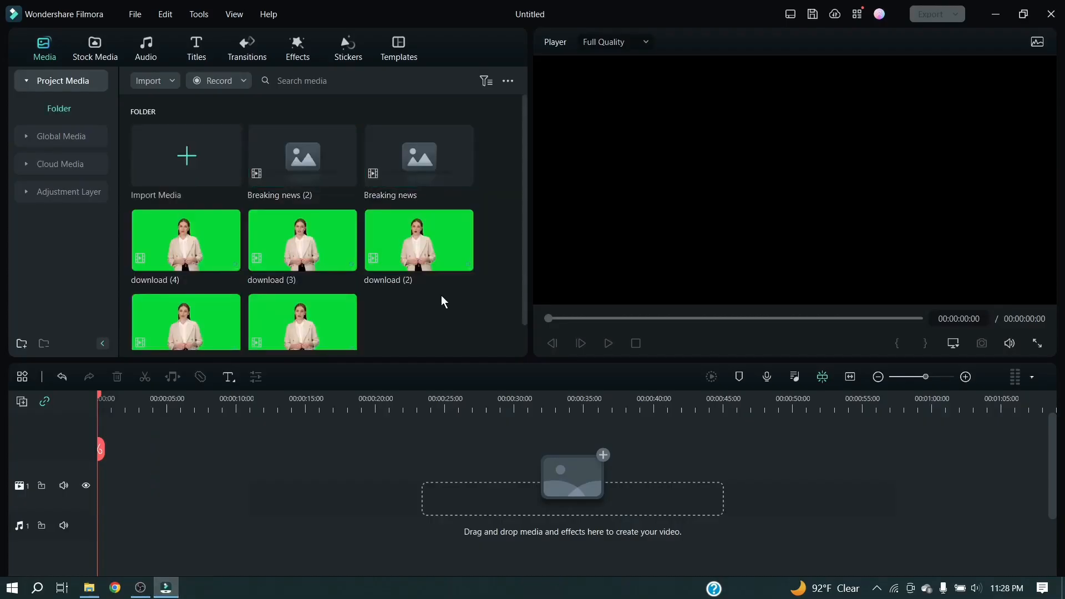
# Step: Place Breaking news (2) at the start of the timeline's first video track, followed directly by the Breaking news clip
pyautogui.moveTo(302, 161); pyautogui.dragTo(119, 519)
pyautogui.click(487, 329)
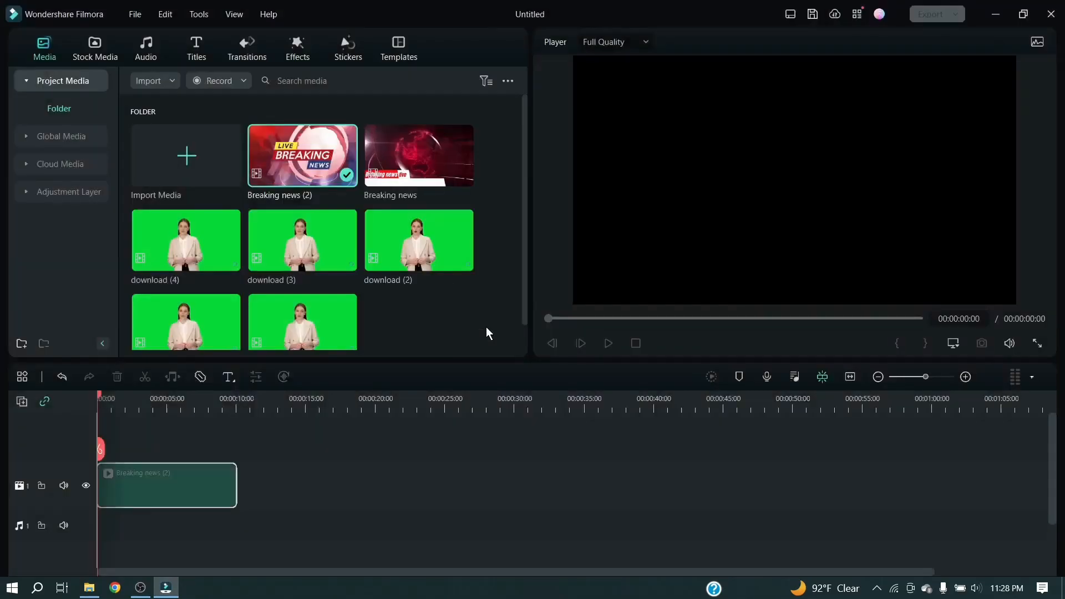
pyautogui.moveTo(418, 160); pyautogui.dragTo(263, 503)
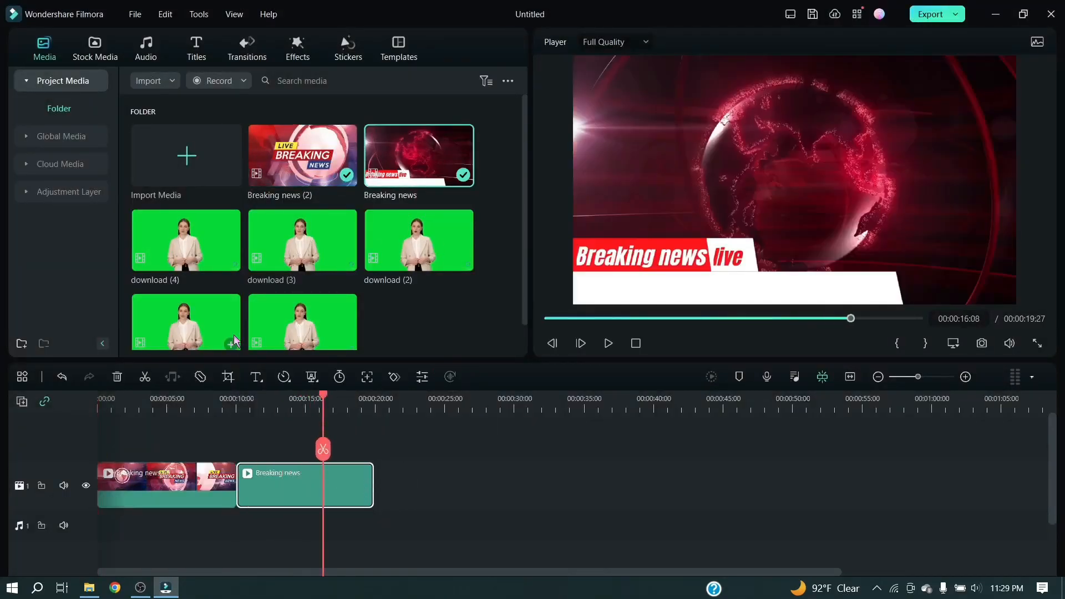
# Step: Line up the download, (1), (2), (3) and (4) presenter clips in order on a second video track, starting where the Breaking news background begins
pyautogui.scroll(-1, 235, 343)
pyautogui.moveTo(333, 305); pyautogui.dragTo(243, 477)
pyautogui.moveTo(240, 411); pyautogui.dragTo(303, 410)
pyautogui.moveTo(211, 307); pyautogui.dragTo(488, 483)
pyautogui.moveTo(419, 214); pyautogui.dragTo(597, 477)
pyautogui.moveTo(302, 214); pyautogui.dragTo(785, 497)
pyautogui.moveTo(1039, 474); pyautogui.dragTo(1031, 490)
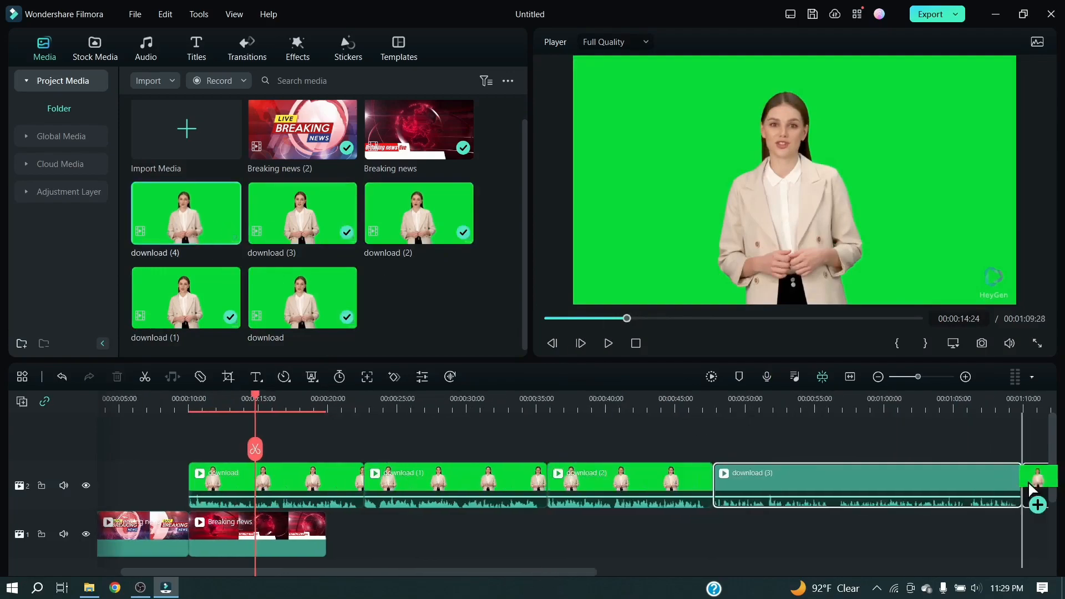
pyautogui.moveTo(502, 572); pyautogui.dragTo(480, 572)
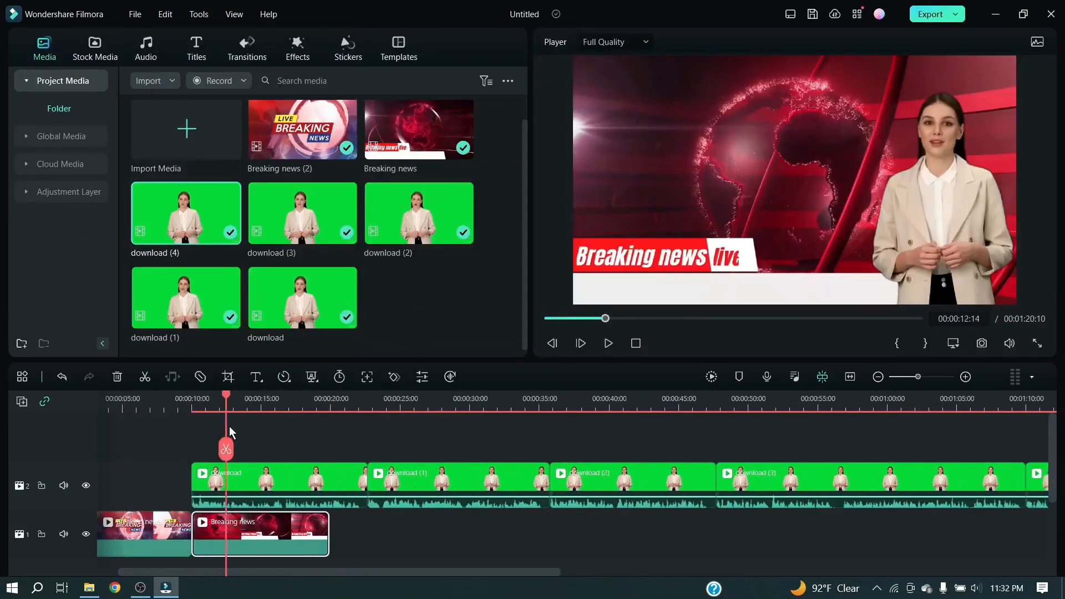
# Step: Paste repeated copies of the Breaking news background clip along the first video track to run beneath the presenter clips
pyautogui.hotkey('ctrl', 'v')
pyautogui.hotkey('ctrl', 'v')
pyautogui.hotkey('ctrl', 'v')
pyautogui.hotkey('ctrl', 'v')
pyautogui.hotkey('ctrl', 'v')
pyautogui.hotkey('ctrl', 'v')
pyautogui.hotkey('ctrl', 'v')
pyautogui.hotkey('ctrl', 'v')
pyautogui.hotkey('ctrl', 'v')
pyautogui.hotkey('ctrl', 'v')
pyautogui.hotkey('ctrl', 'v')
pyautogui.hotkey('ctrl', 'v')
pyautogui.hotkey('ctrl', 'v')
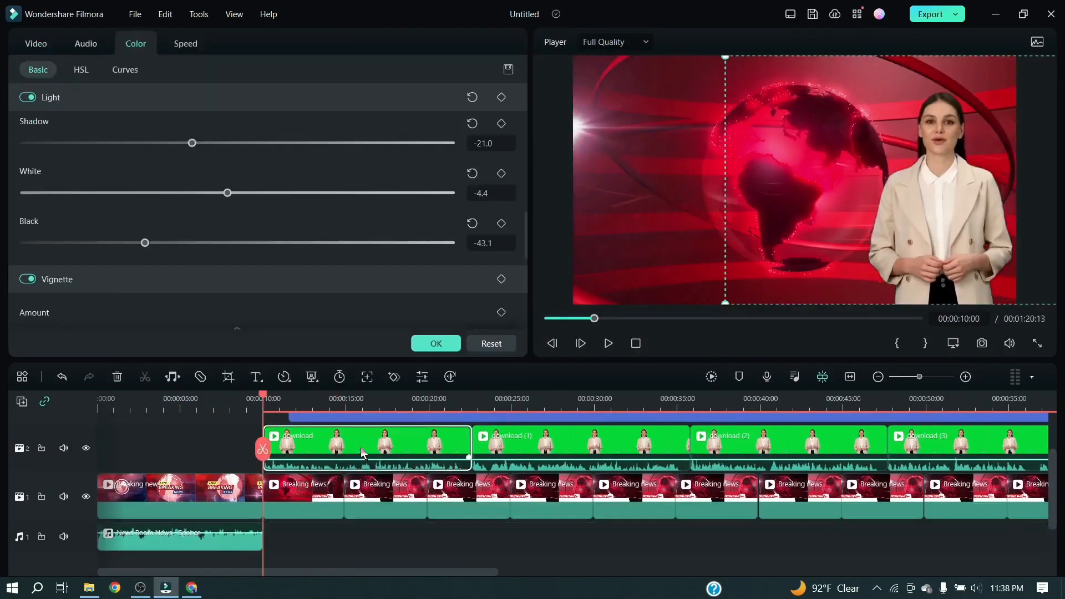
# Step: Open the audio settings of the first presenter clip on the timeline
pyautogui.click(85, 43)
pyautogui.moveTo(277, 572); pyautogui.dragTo(494, 572)
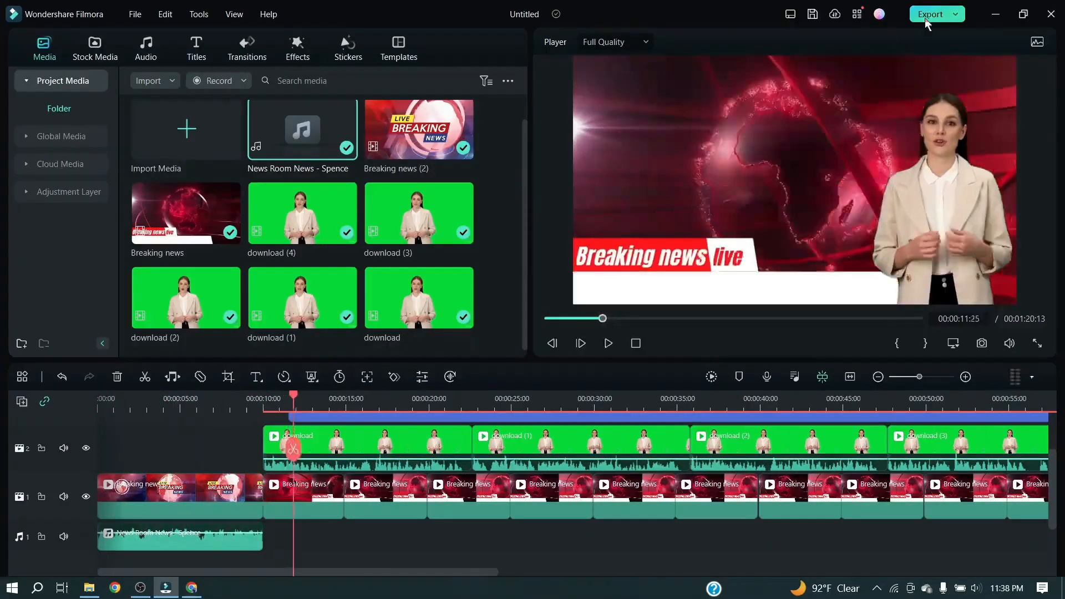
# Step: Export the project as an MP4 named AI News at 1920x1080 with Higher quality
pyautogui.click(931, 14)
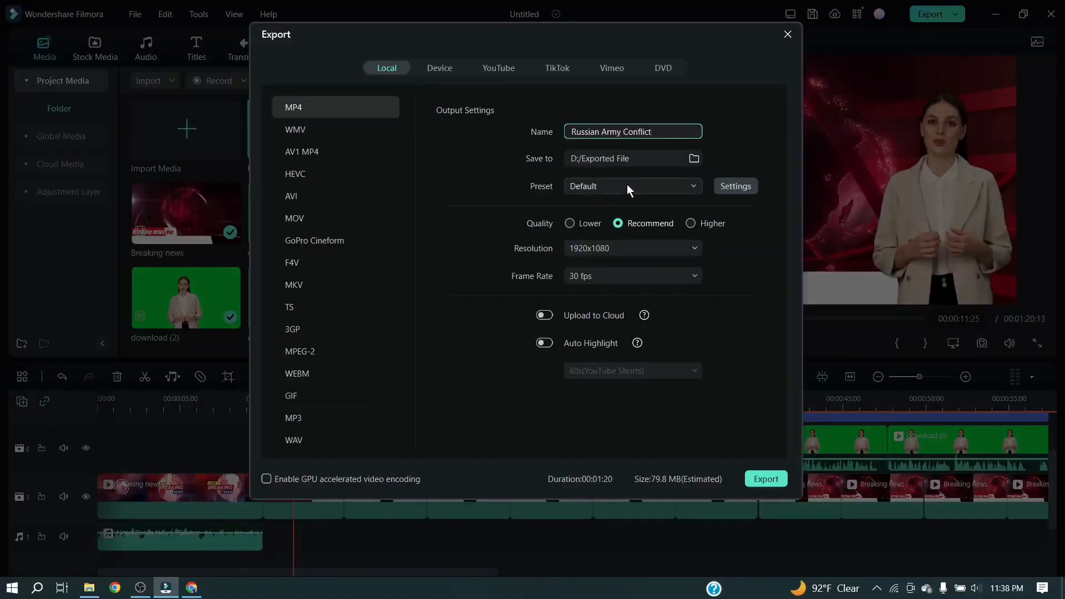
pyautogui.write('AI News')
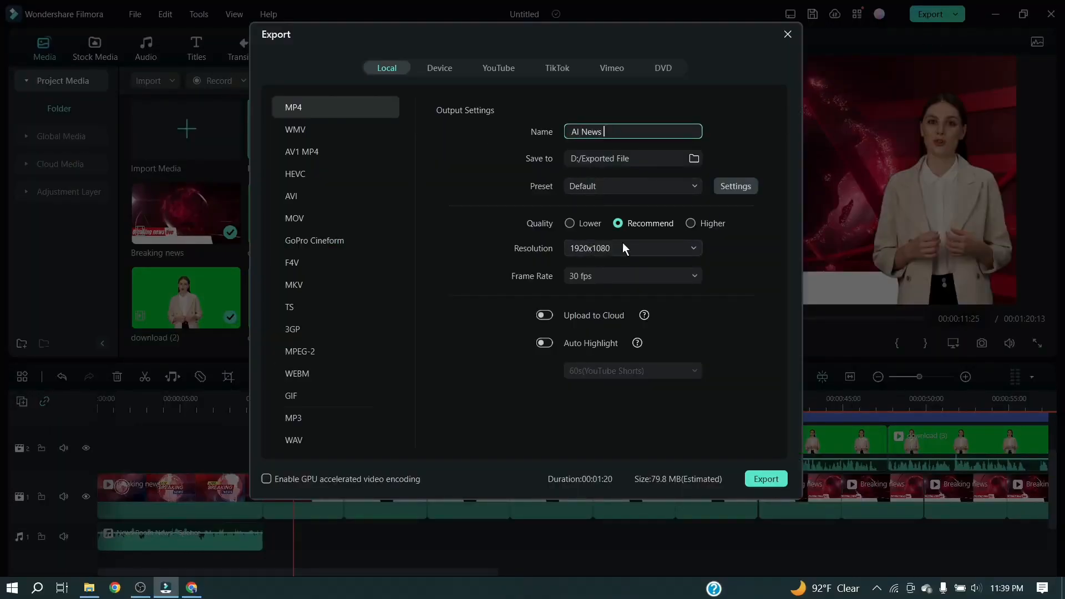
pyautogui.click(589, 250)
pyautogui.click(605, 430)
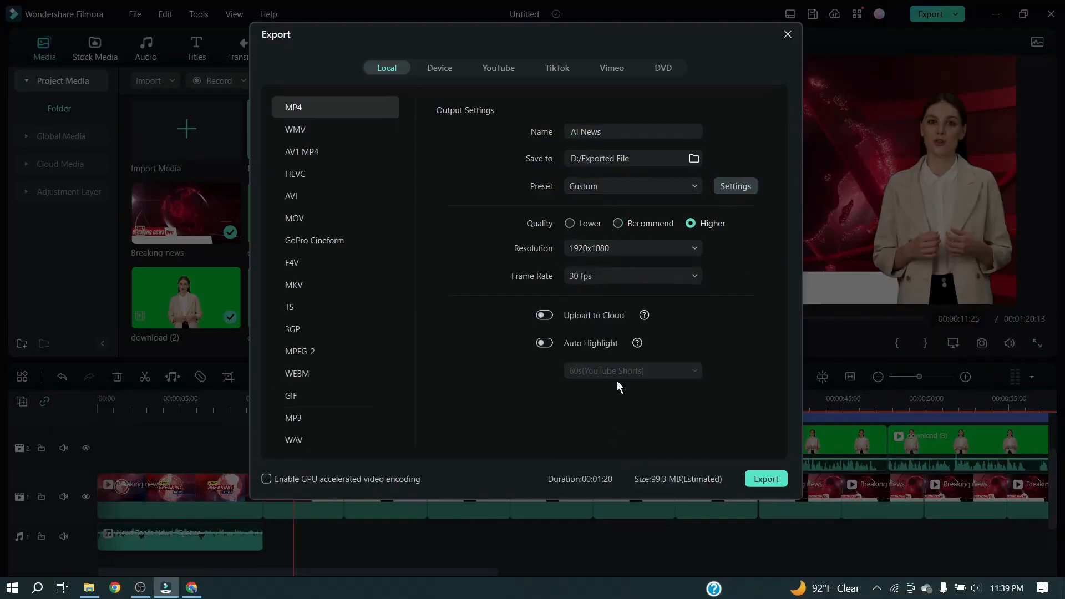
pyautogui.click(766, 479)
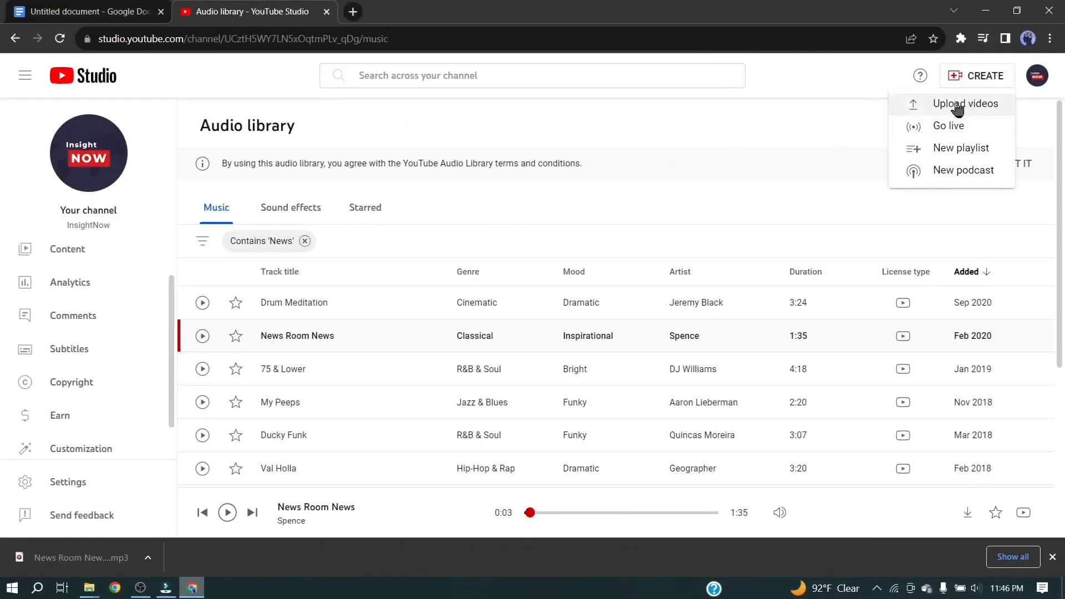
# Step: Upload AI News.mp4 in YouTube Studio and title it "Breaking :: President Biden will announce new measures on Thursday."
pyautogui.click(958, 104)
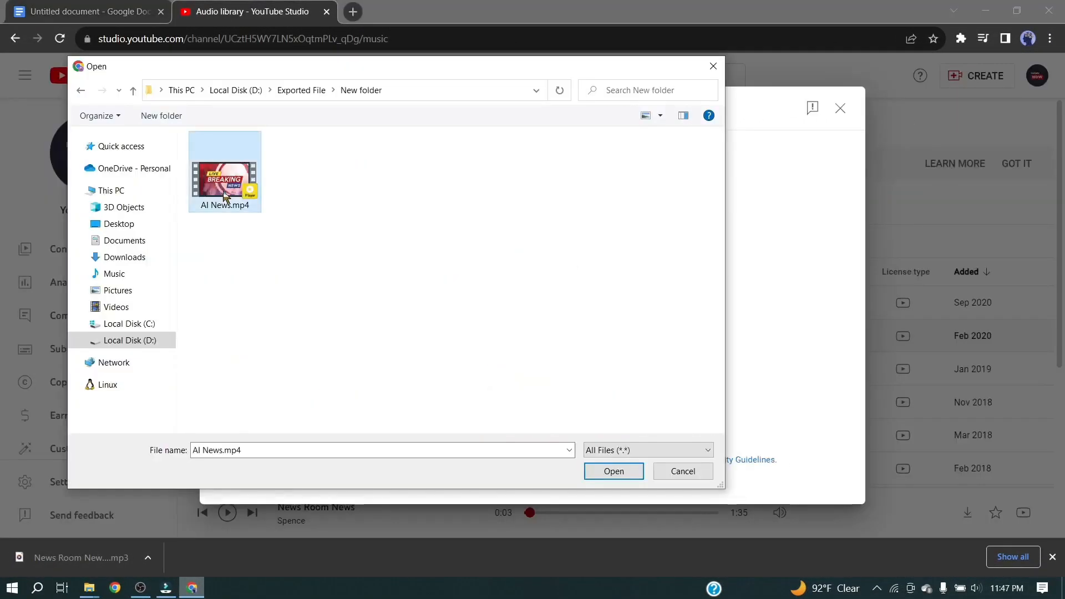
pyautogui.press('Return')
pyautogui.hotkey('ctrl', 'a')
pyautogui.write('Breaking :: President Biden will announce new measures on Thursday.')
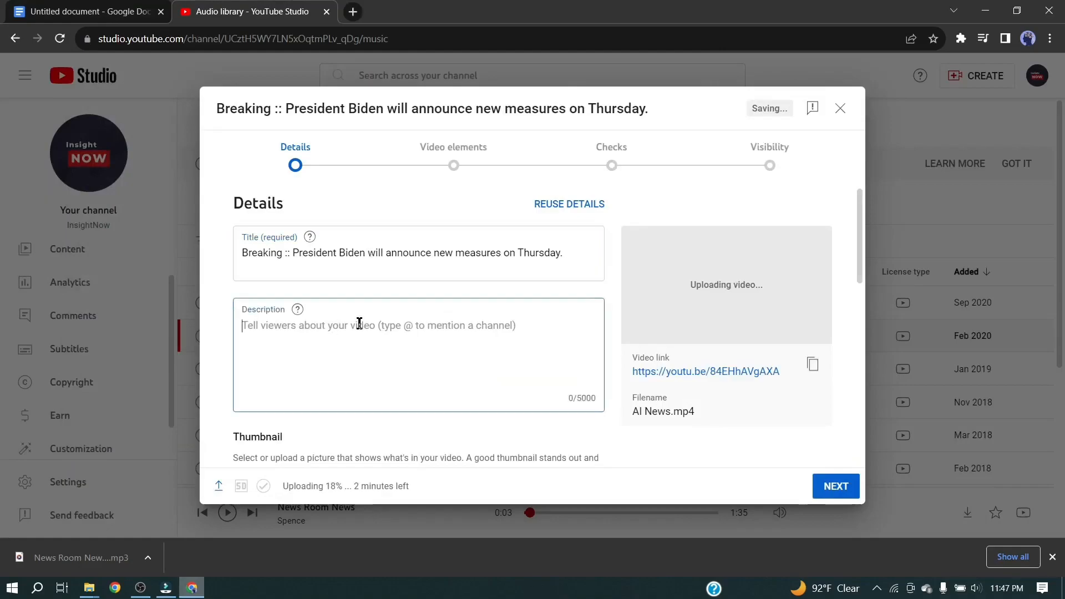
# Step: Go through the video's thumbnail and audience details and expand the additional settings to examine chapters, featured places and tags
pyautogui.scroll(-4, 499, 388)
pyautogui.click(267, 320)
pyautogui.click(622, 328)
pyautogui.scroll(-5, 392, 378)
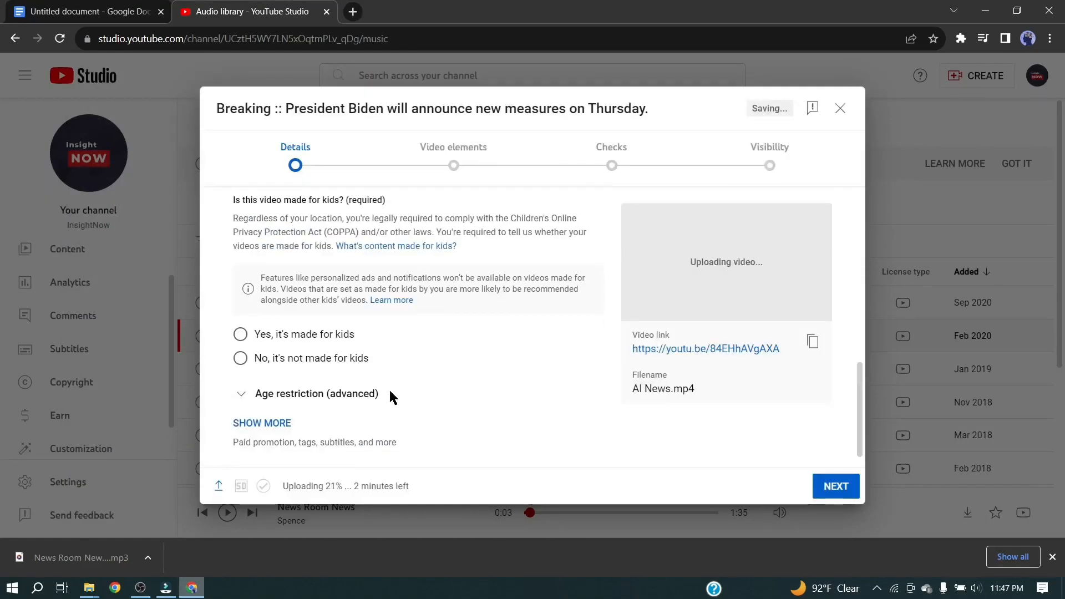
pyautogui.click(272, 418)
pyautogui.scroll(-10, 399, 398)
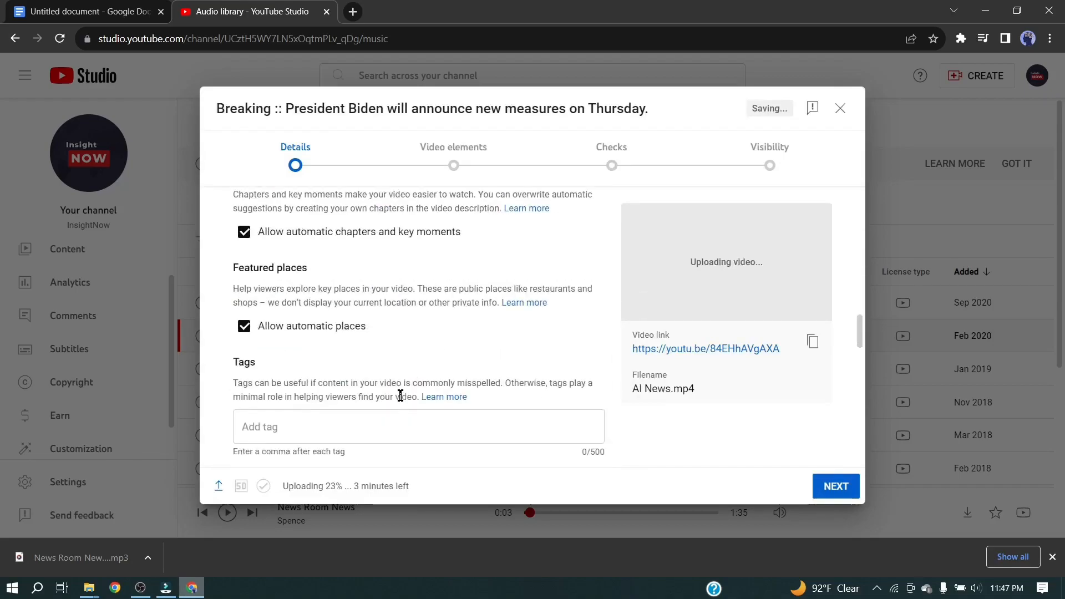
pyautogui.scroll(4, 383, 344)
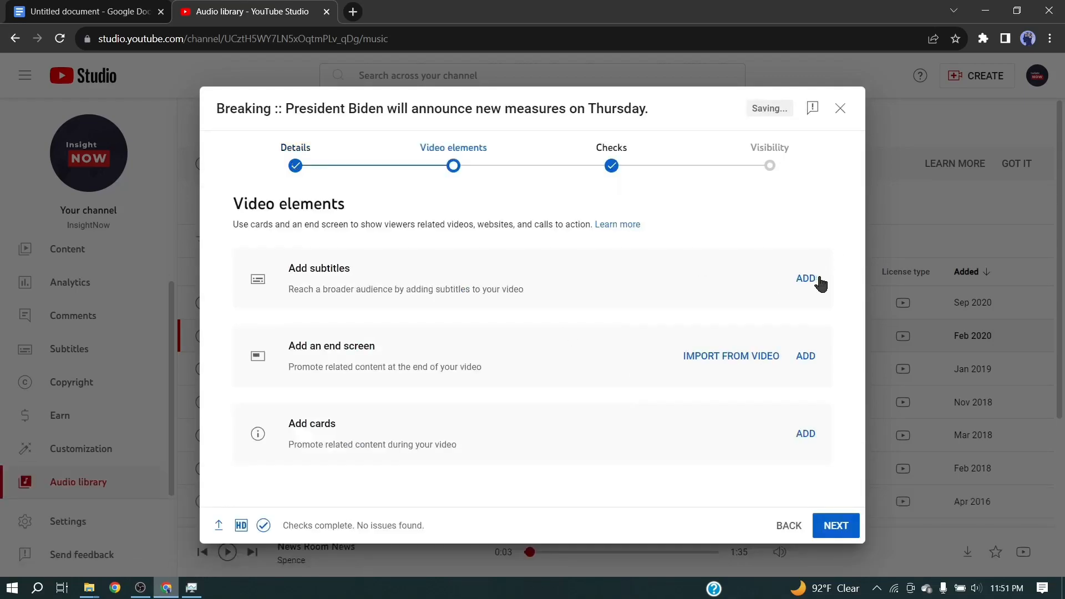
# Step: Proceed through the video elements and checks stages and publish the video
pyautogui.click(820, 529)
pyautogui.click(698, 272)
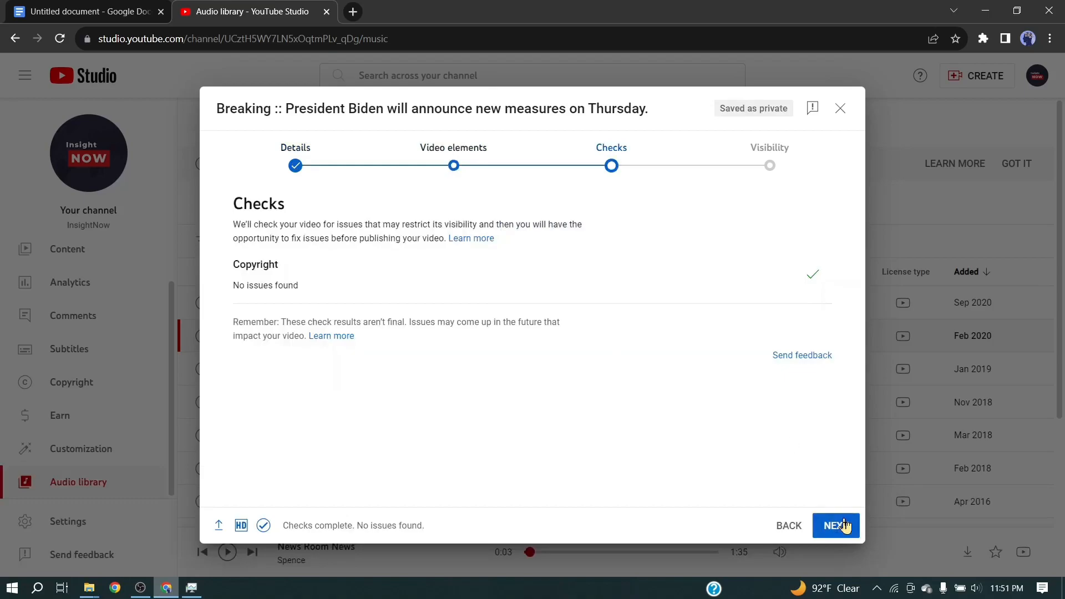
pyautogui.click(842, 524)
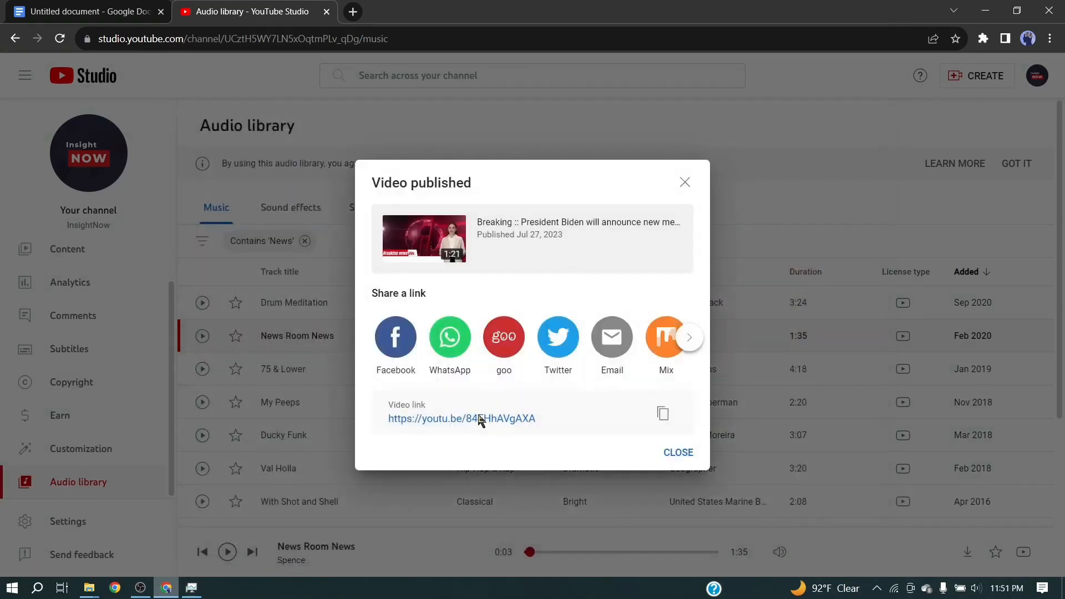
# Step: Open the published video from its share link and watch it in full screen
pyautogui.click(481, 419)
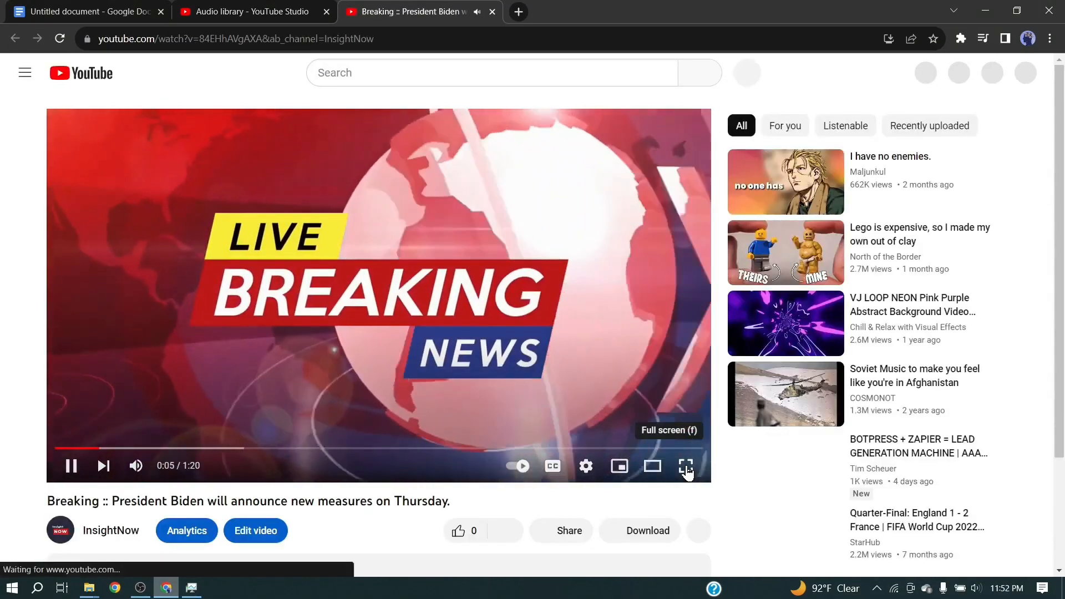
pyautogui.click(691, 467)
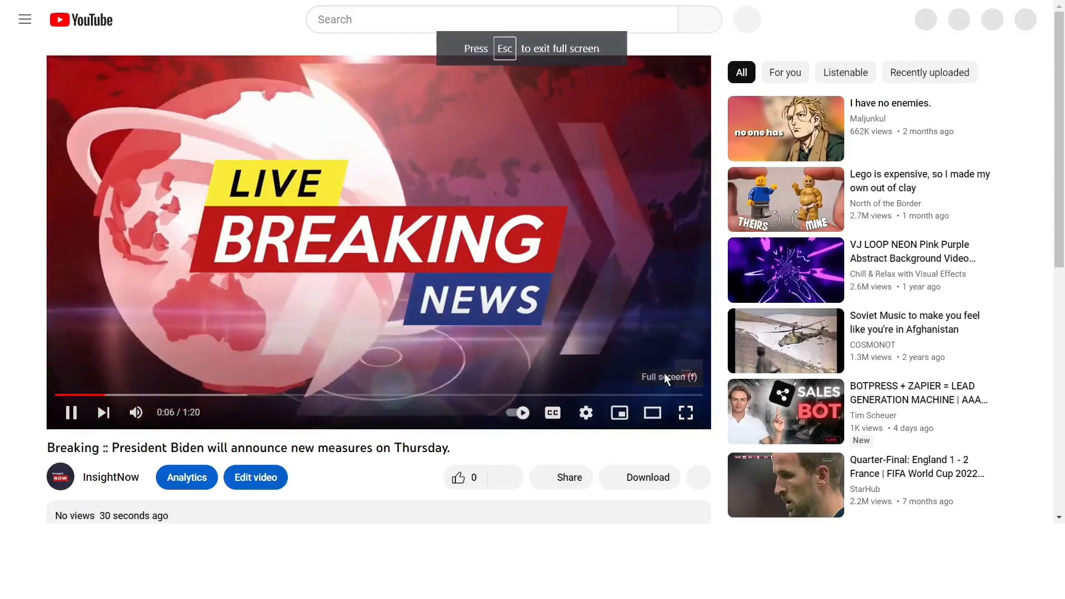